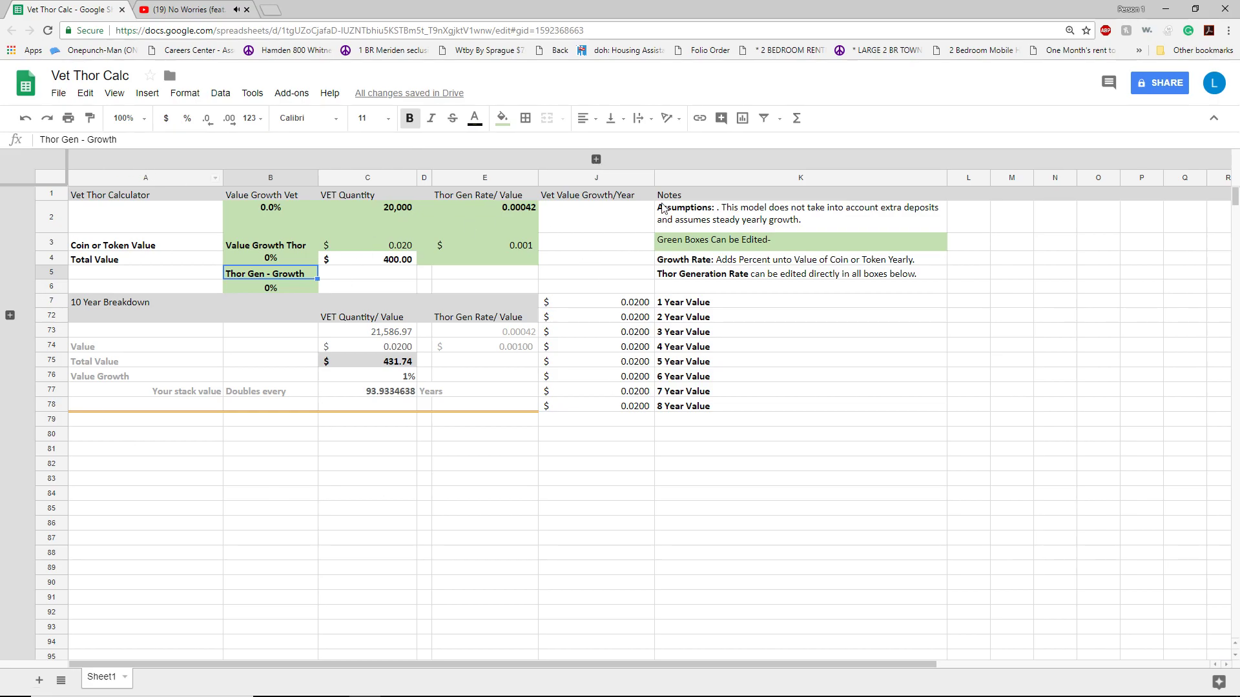
Step: Expand the grouped Thor accumulation columns F to I to view them, and collapse the group again
click(595, 159)
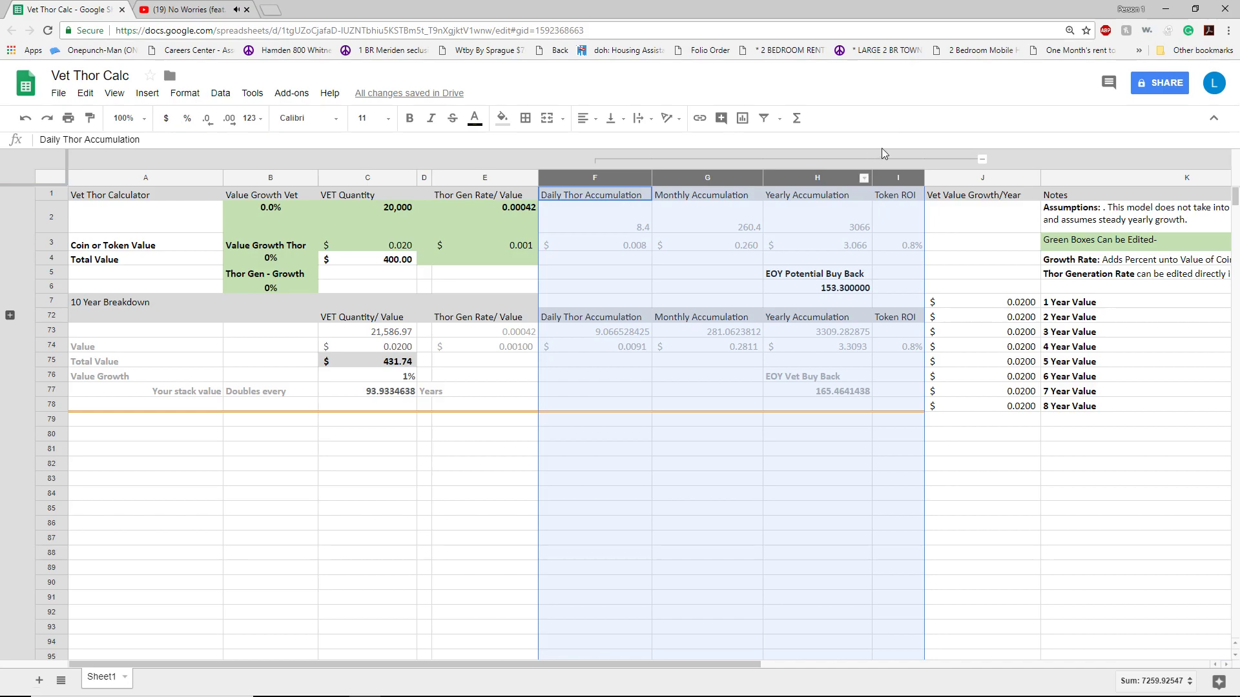
click(982, 160)
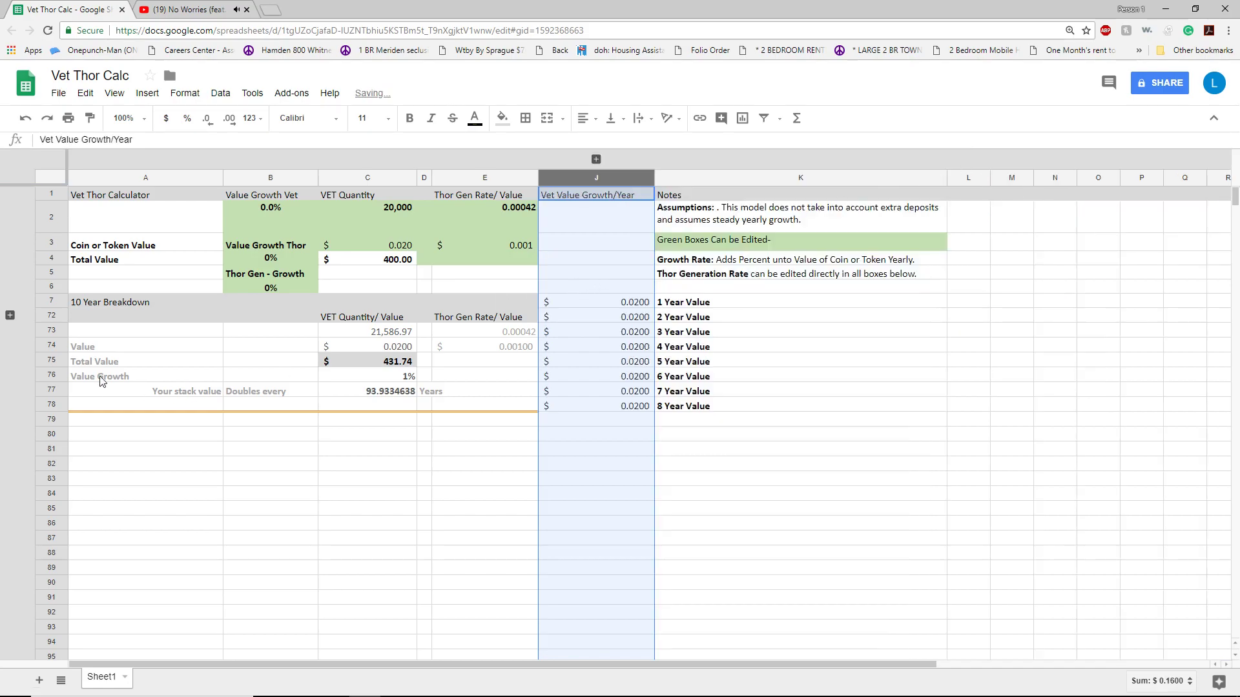
Step: Expand the 10 Year Breakdown rows and collapse the nested 5 Year Breakdown group inside them
click(106, 305)
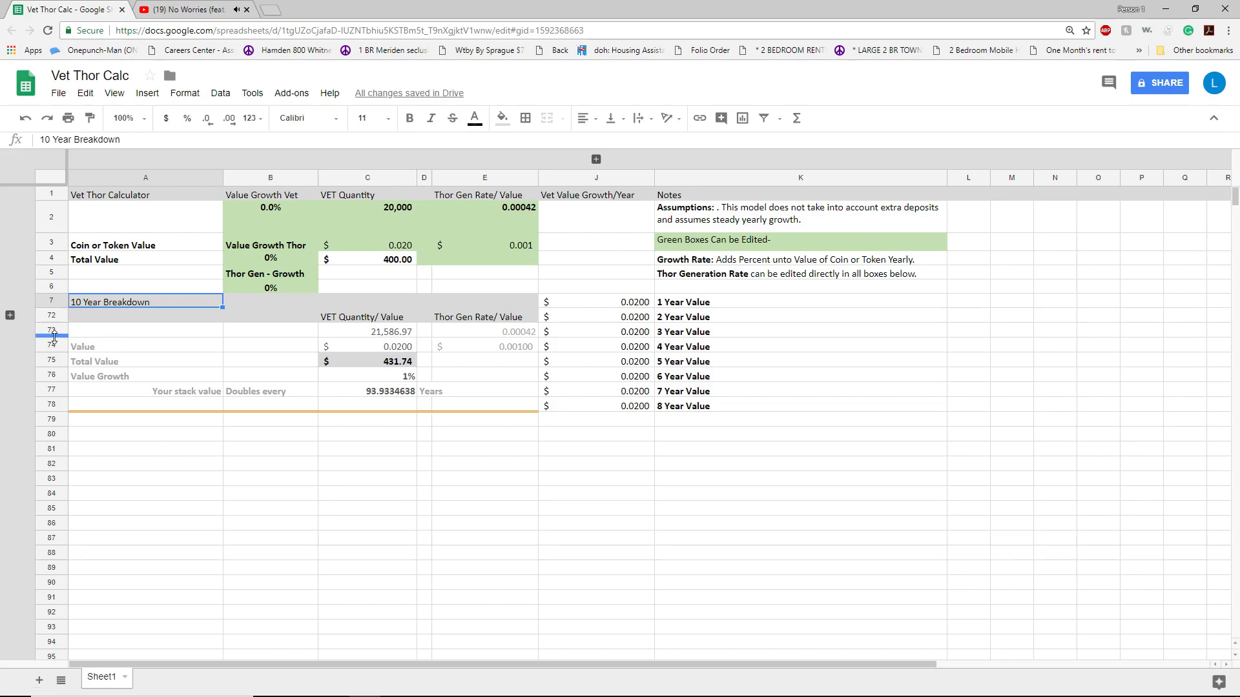
click(9, 315)
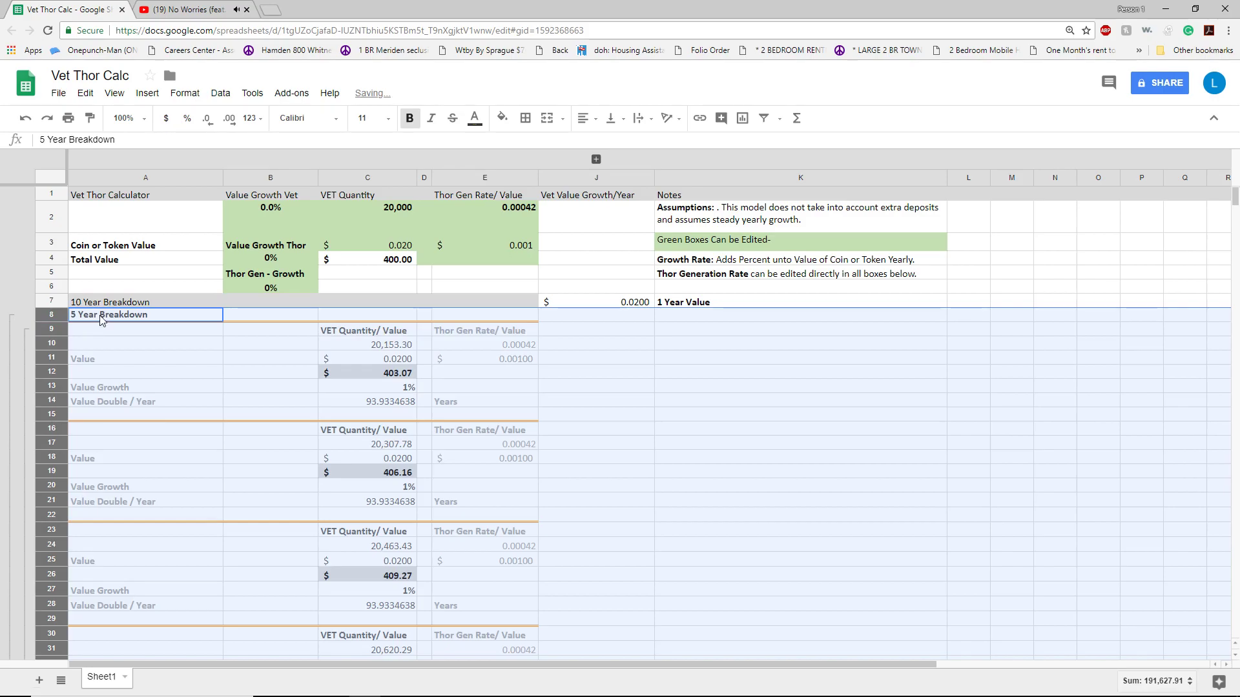
scroll(119, 323, down, 4)
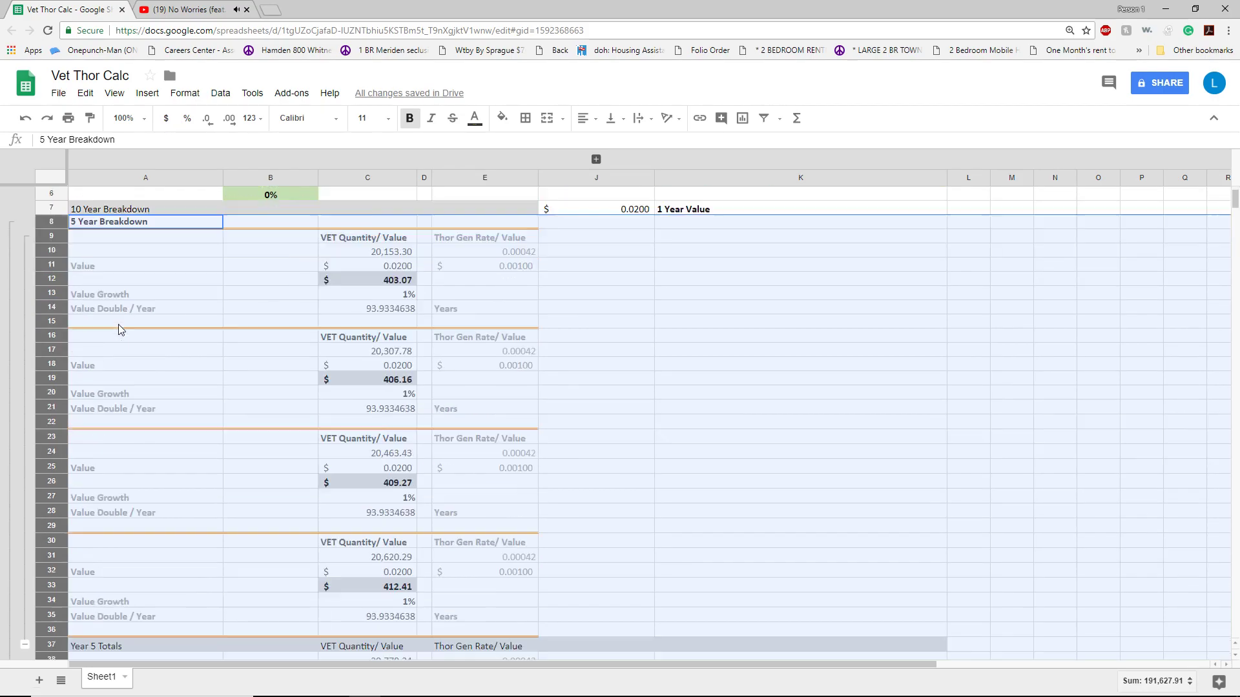
click(22, 548)
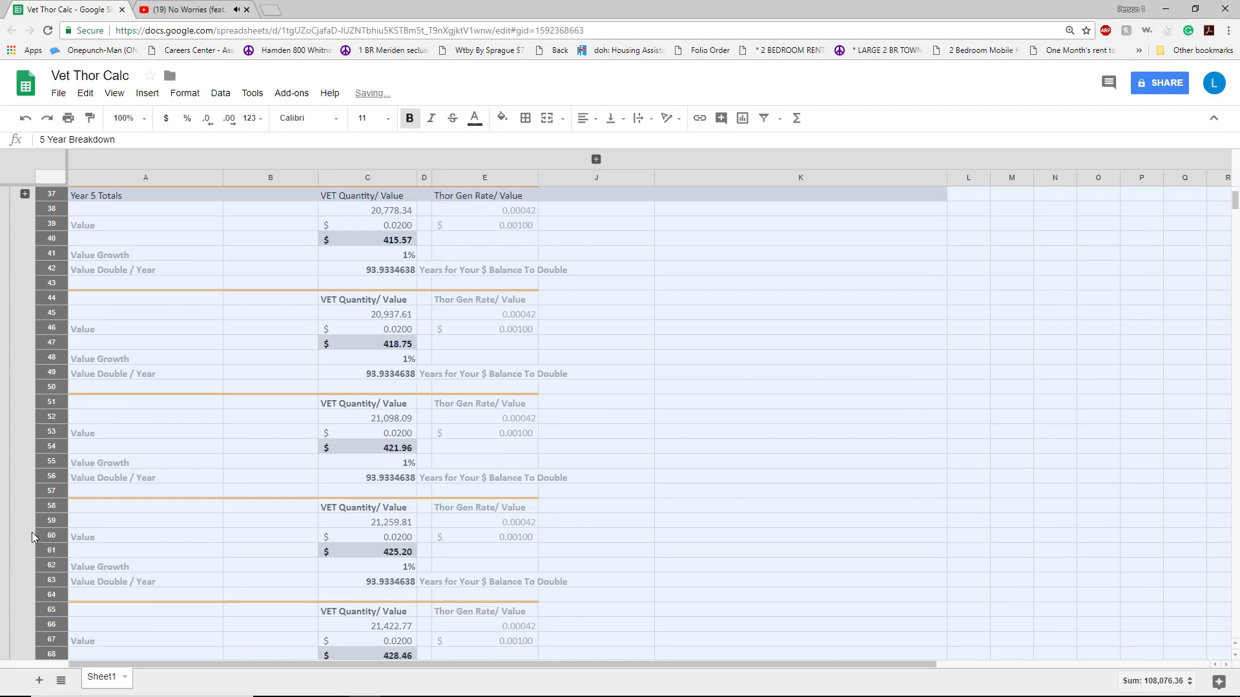
Step: Look through the yearly blocks from Year 5 Totals to year 10, and collapse the 10 Year Breakdown rows
scroll(33, 532, up, 3)
click(122, 360)
click(124, 347)
scroll(127, 362, down, 2)
click(127, 363)
scroll(130, 365, down, 2)
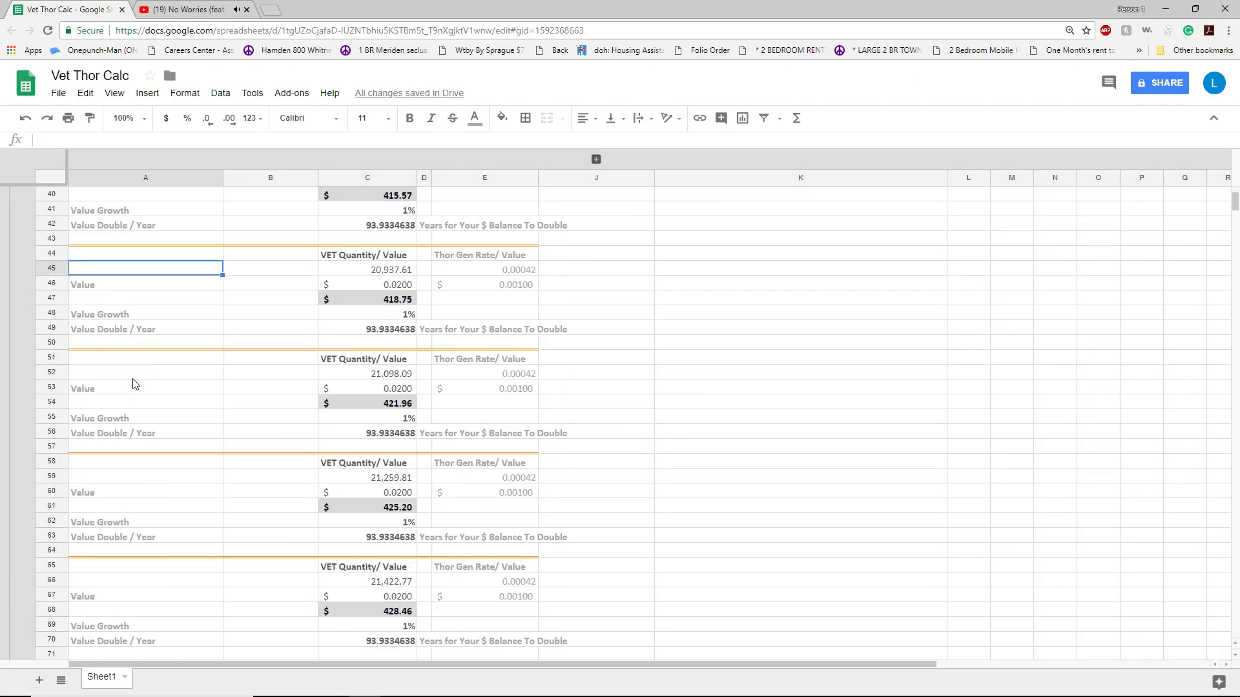
click(132, 371)
scroll(132, 374, down, 2)
click(130, 387)
click(144, 510)
scroll(111, 520, down, 2)
scroll(111, 521, up, 1)
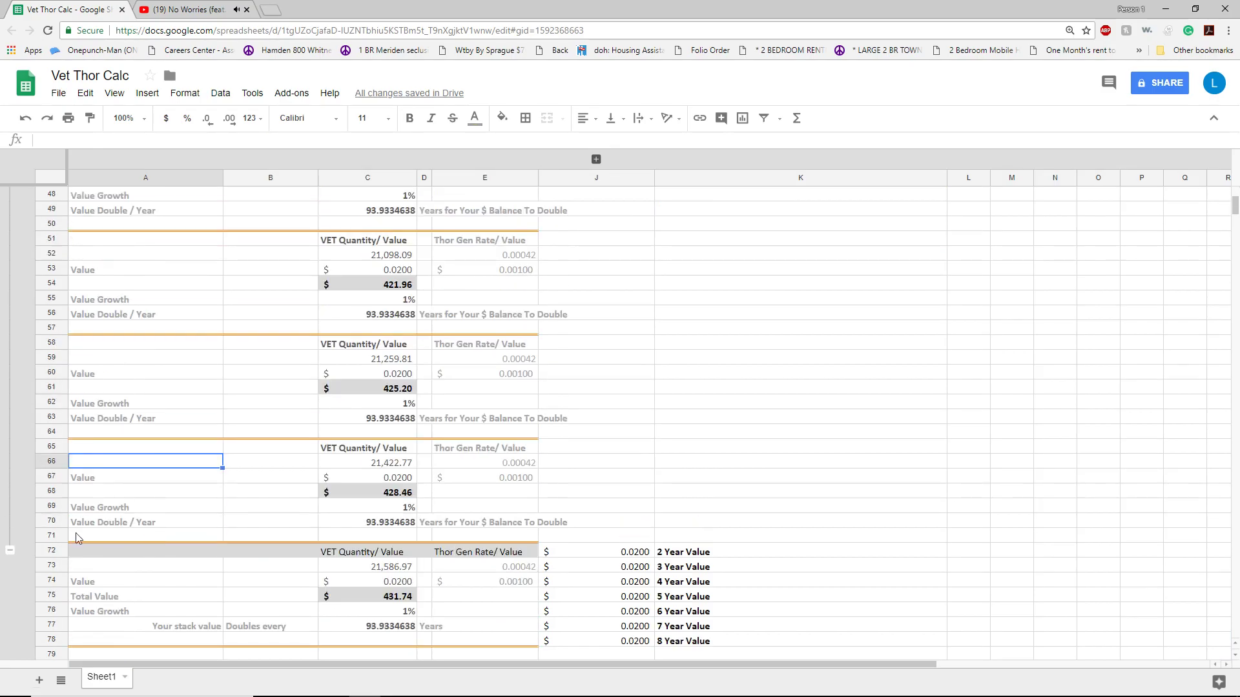
click(10, 552)
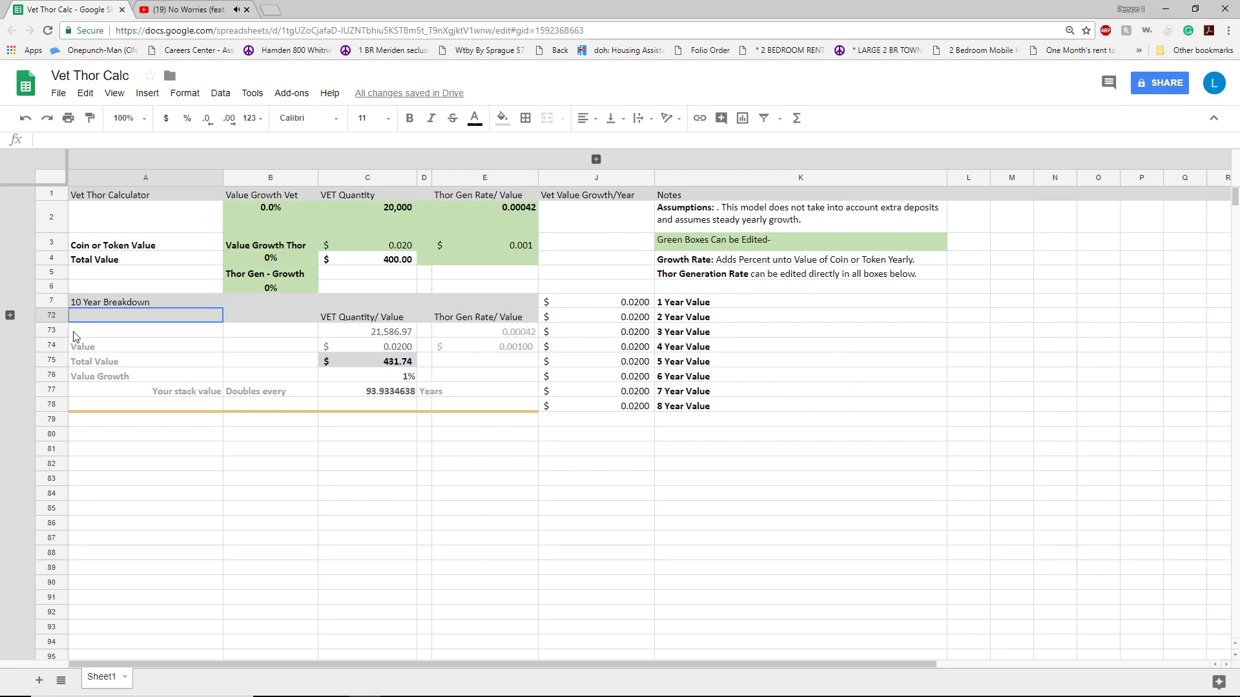
Step: Inspect the Vet Value Growth/Year cells and labels for years 1 to 4
click(632, 303)
click(636, 317)
click(637, 333)
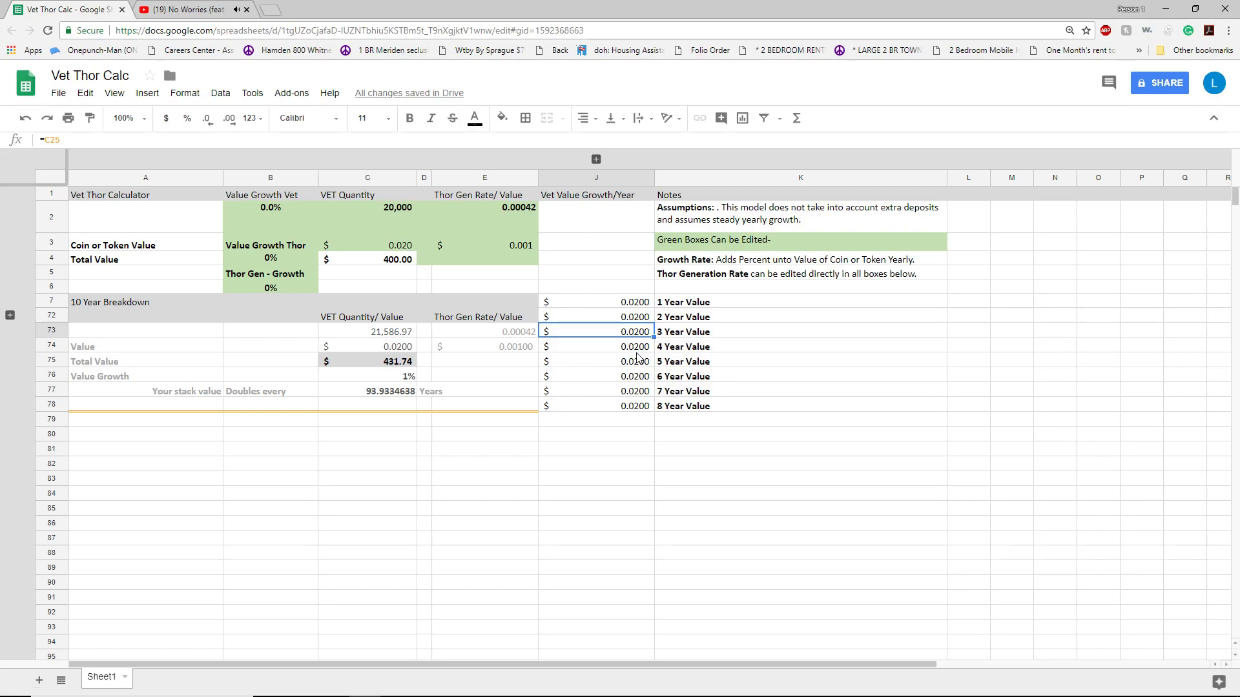
key(Down)
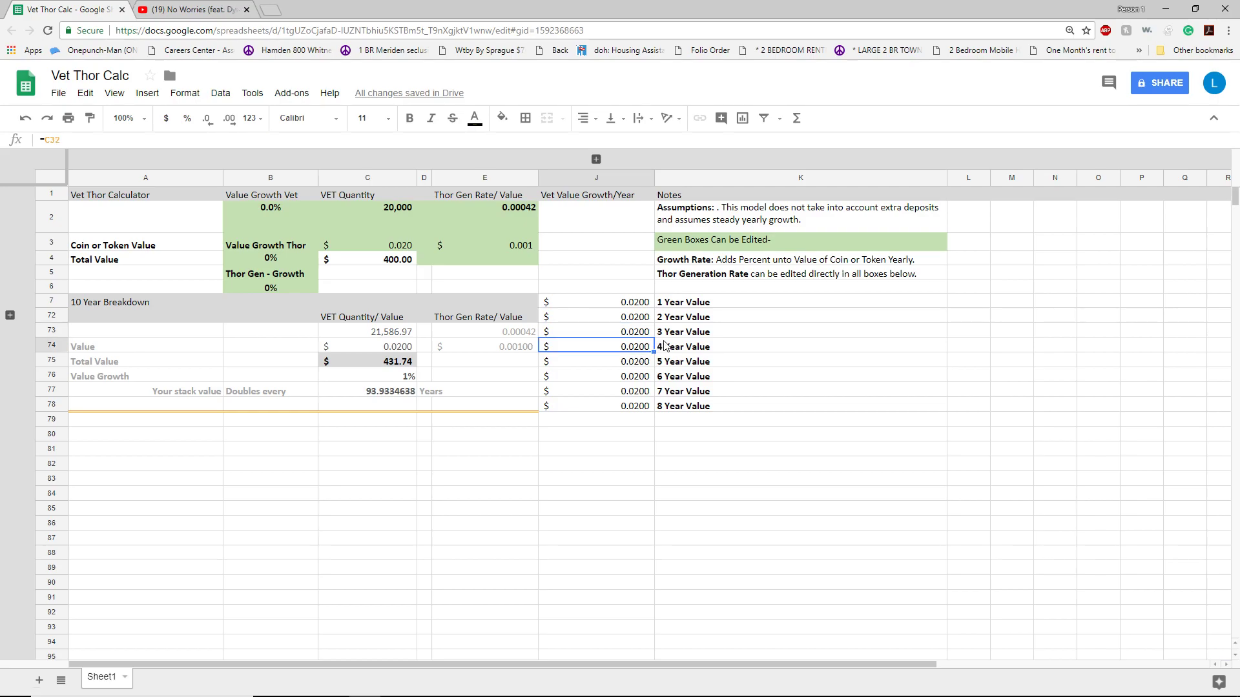
click(673, 349)
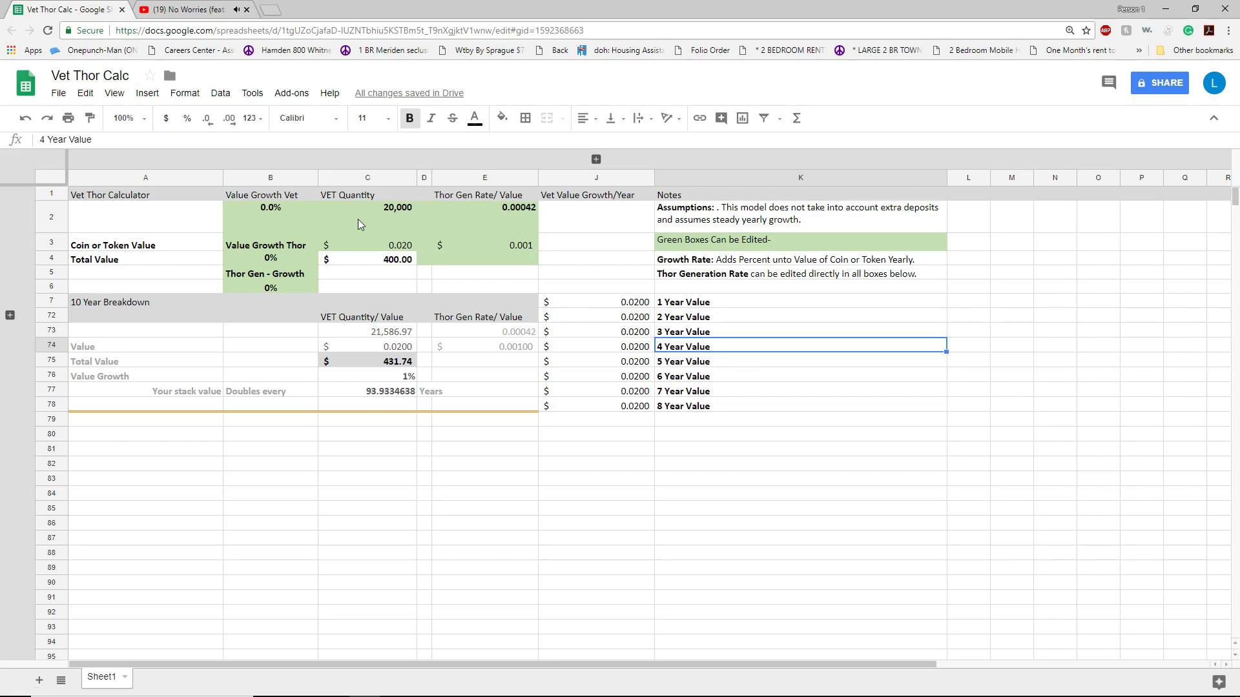
Step: Review the editable VET quantity, Thor generation rate, and VET and Thor coin value cells
click(384, 213)
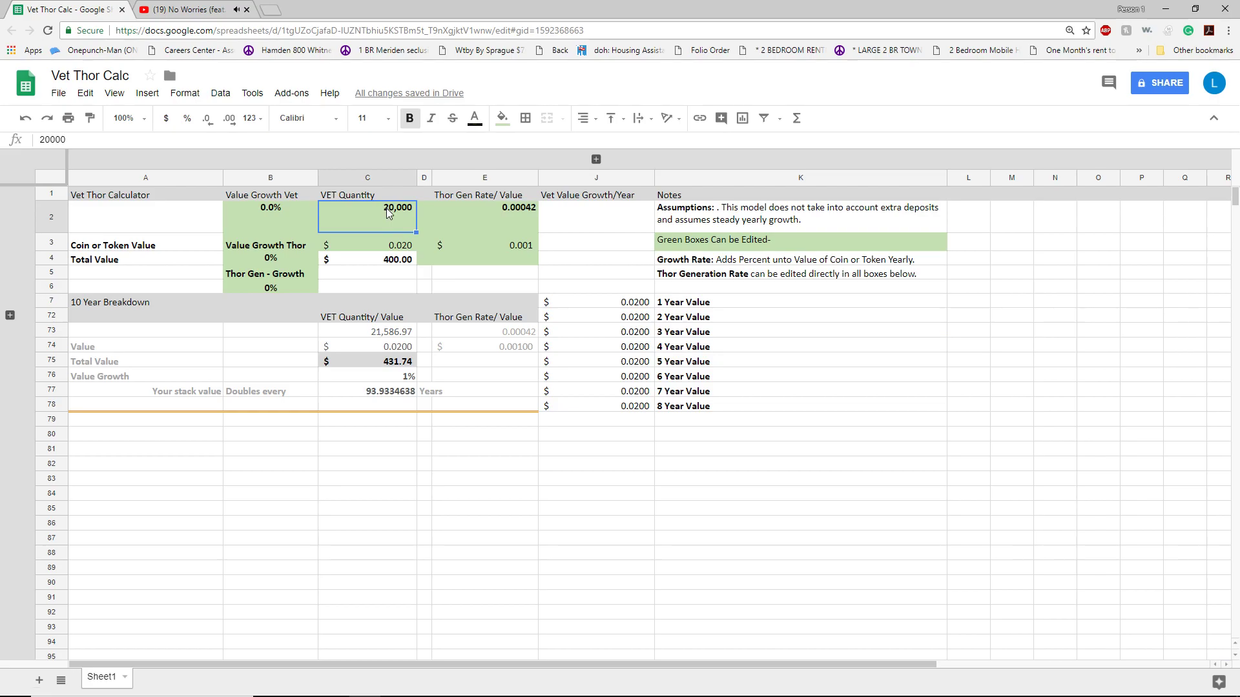
click(464, 209)
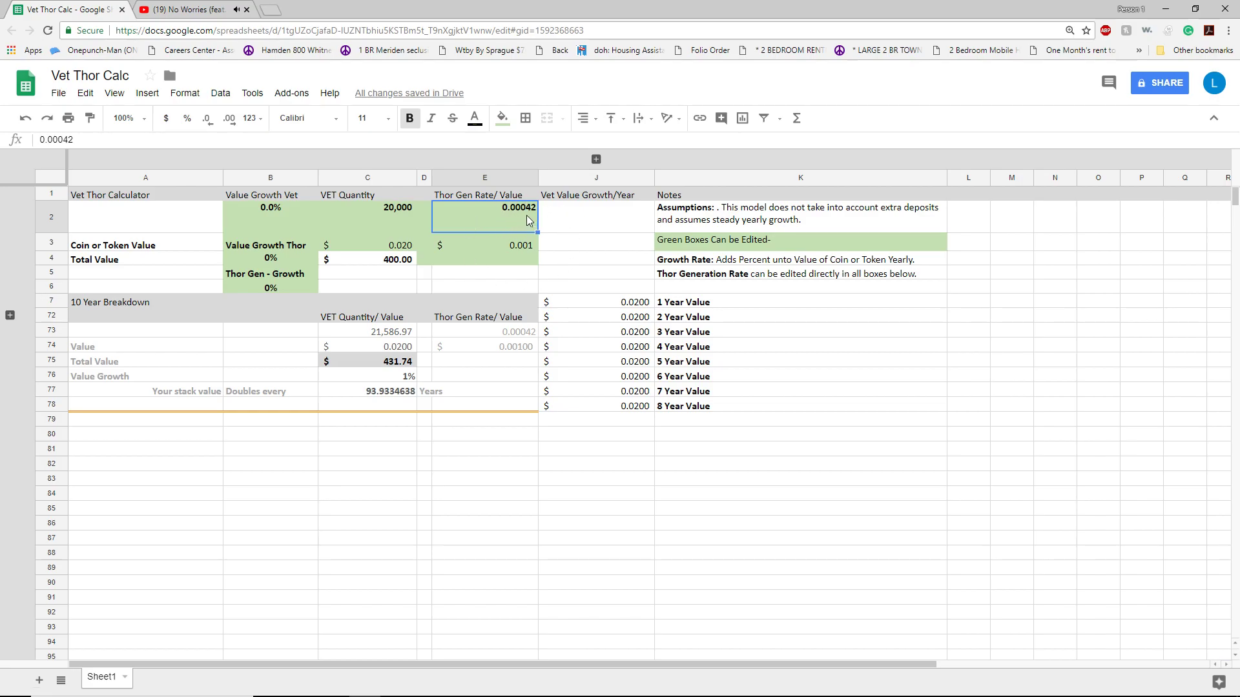
key(Left)
key(Left)
click(459, 212)
click(378, 220)
click(390, 246)
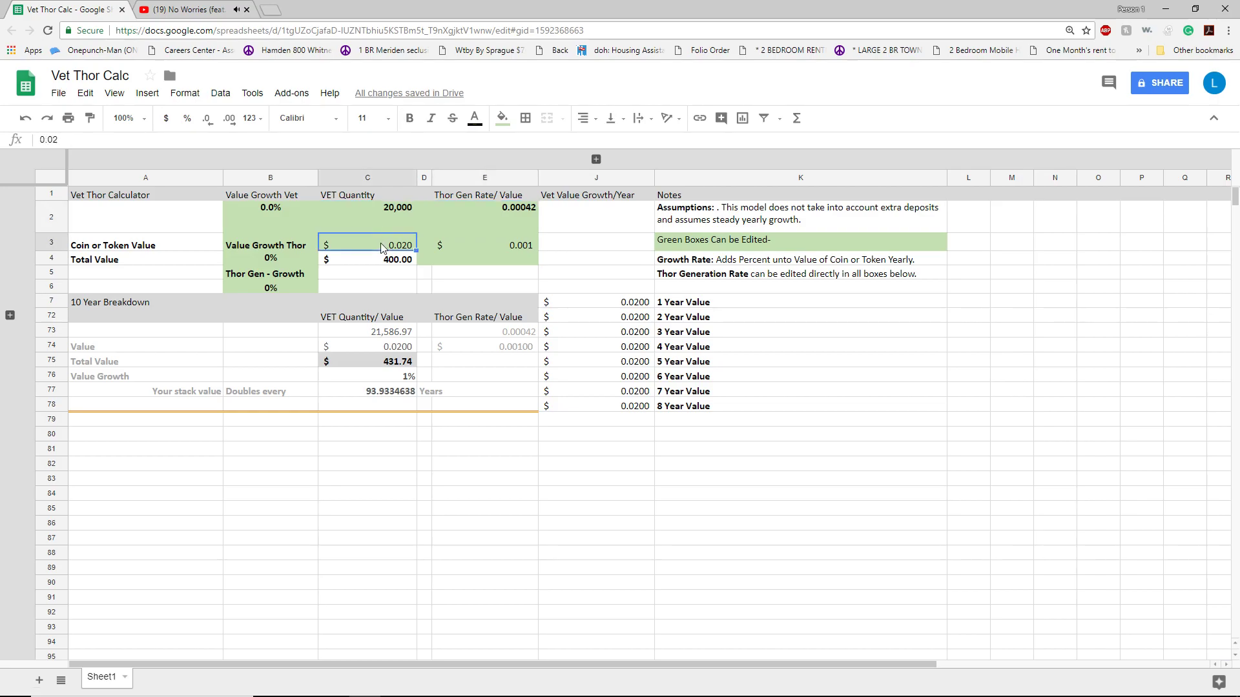
click(470, 246)
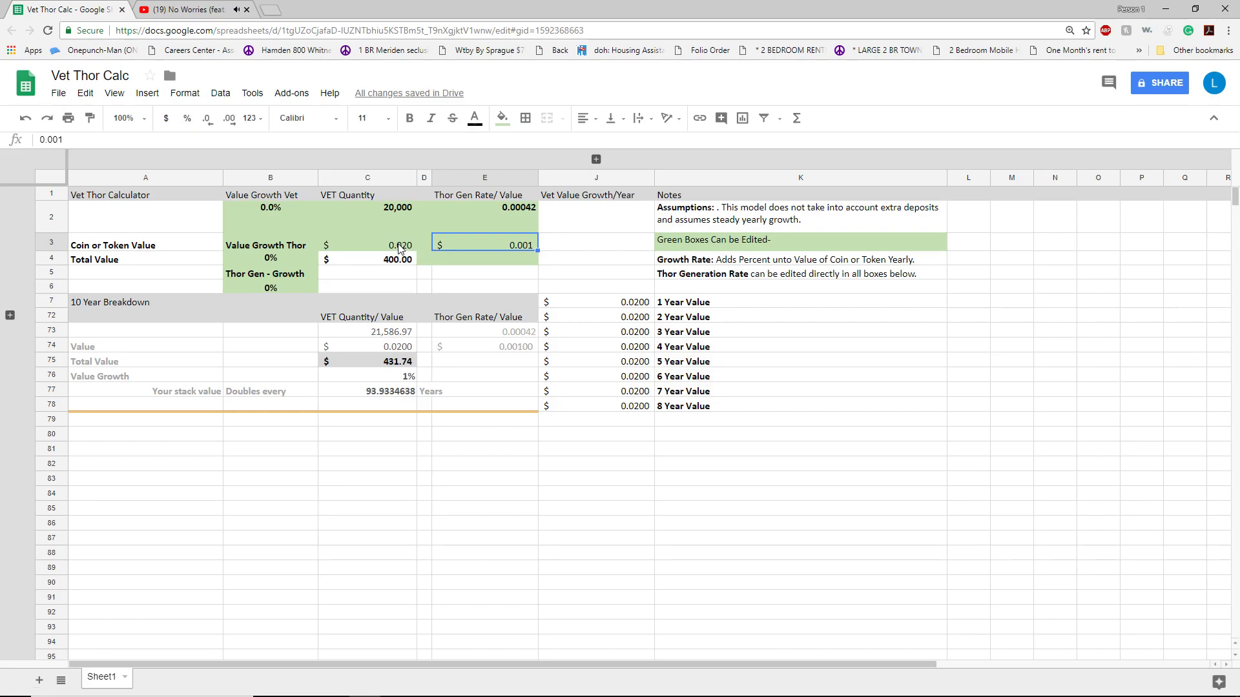
click(400, 248)
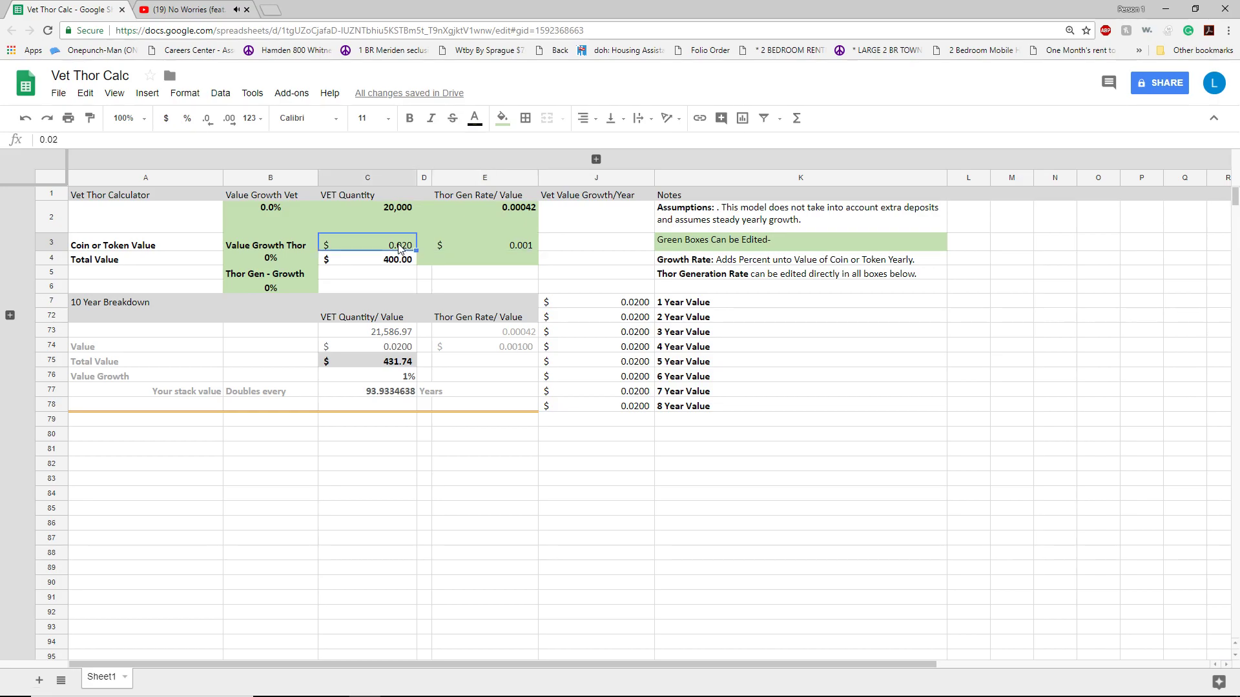
click(454, 249)
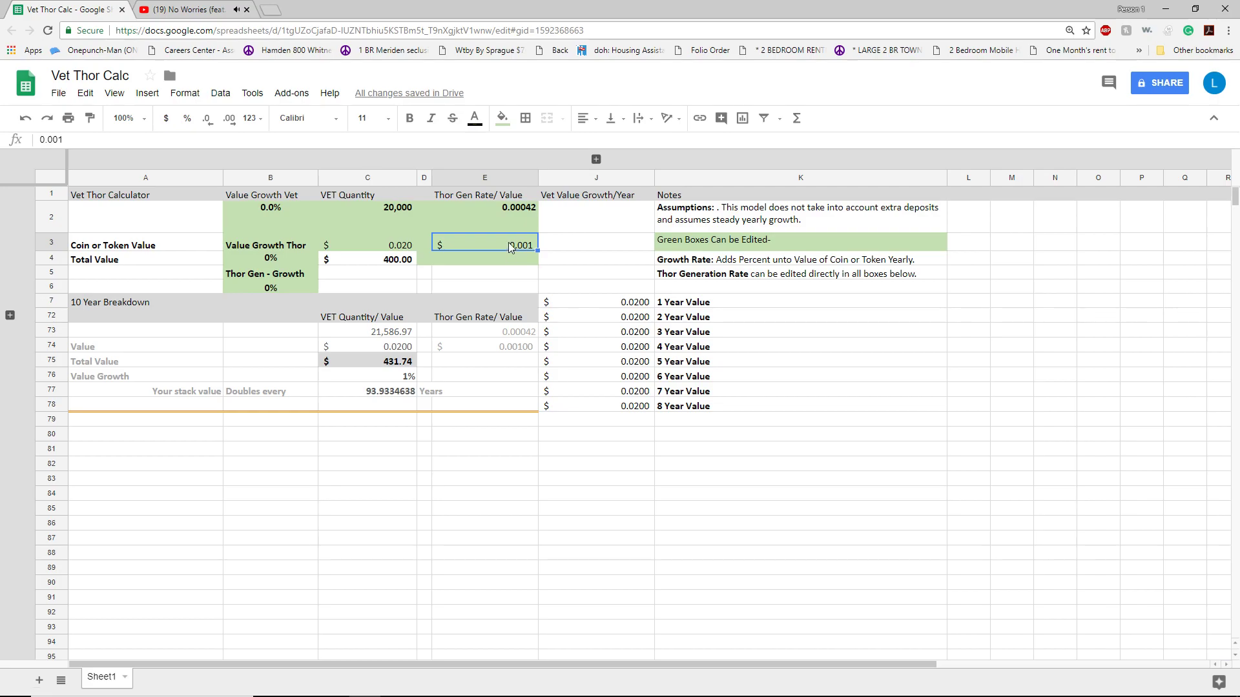
Step: Compare the VET quantity with the Thor generation rate and value cells, and check the Total Value formula in C4
click(396, 215)
click(489, 214)
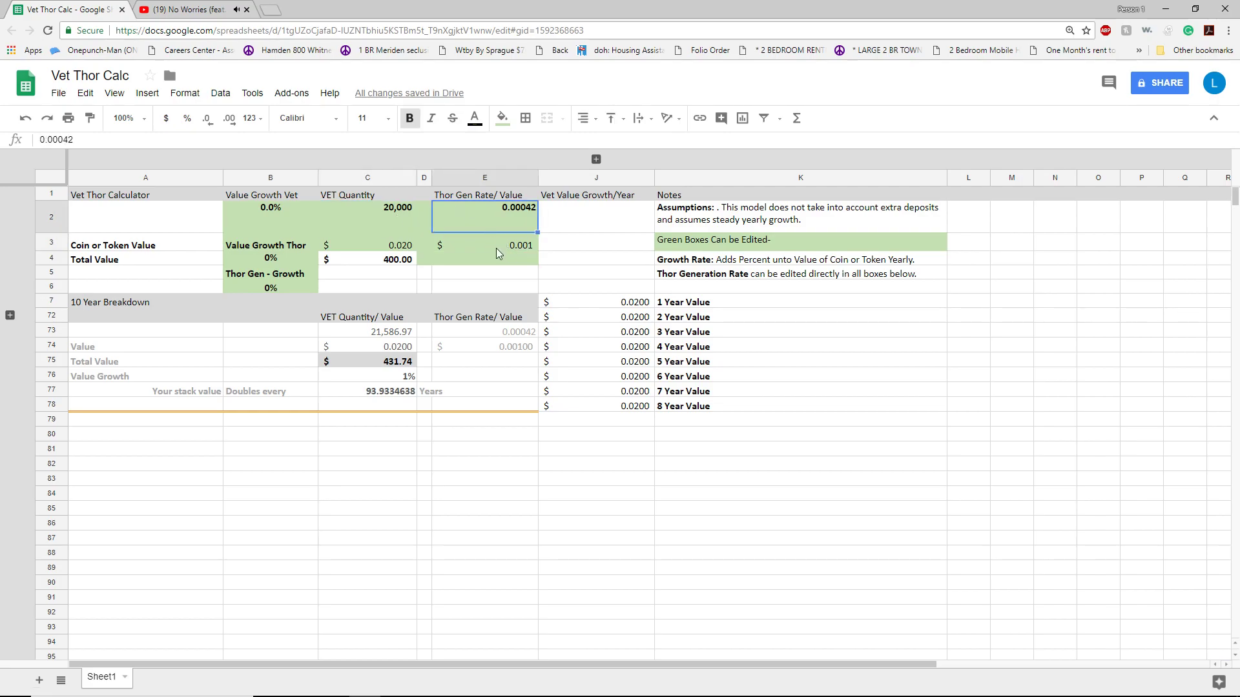
click(495, 252)
click(404, 255)
click(395, 222)
click(512, 220)
click(523, 245)
click(387, 214)
click(513, 221)
click(378, 221)
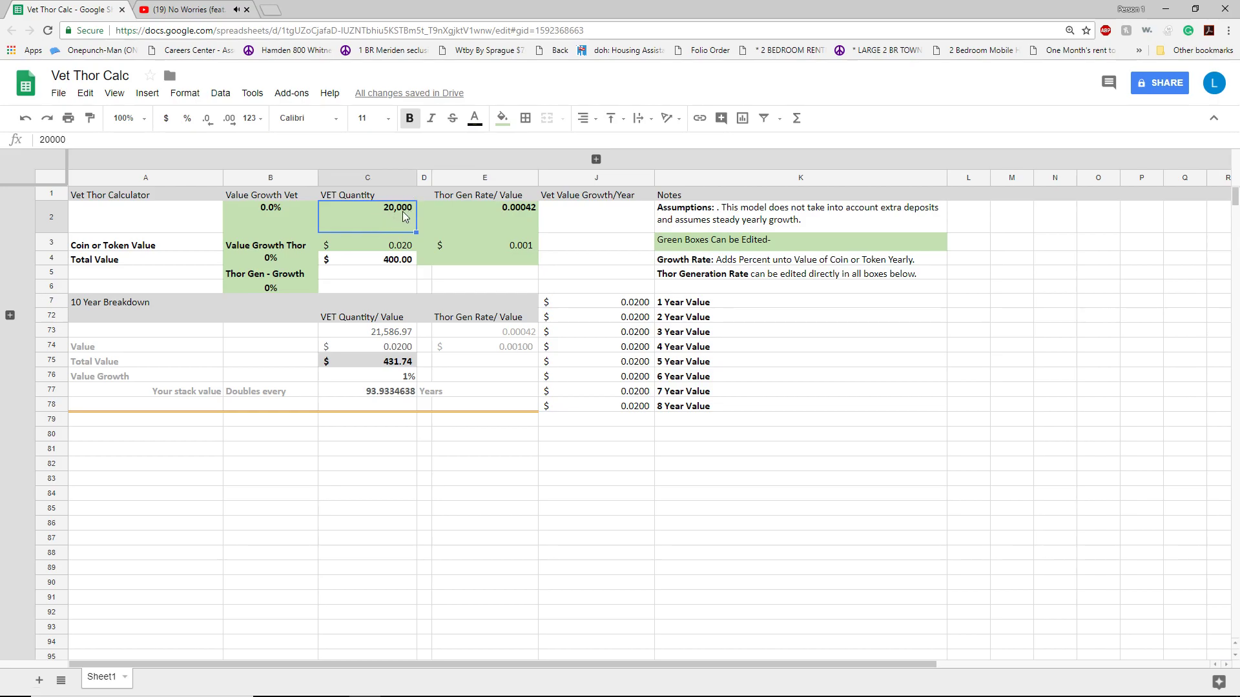
click(387, 263)
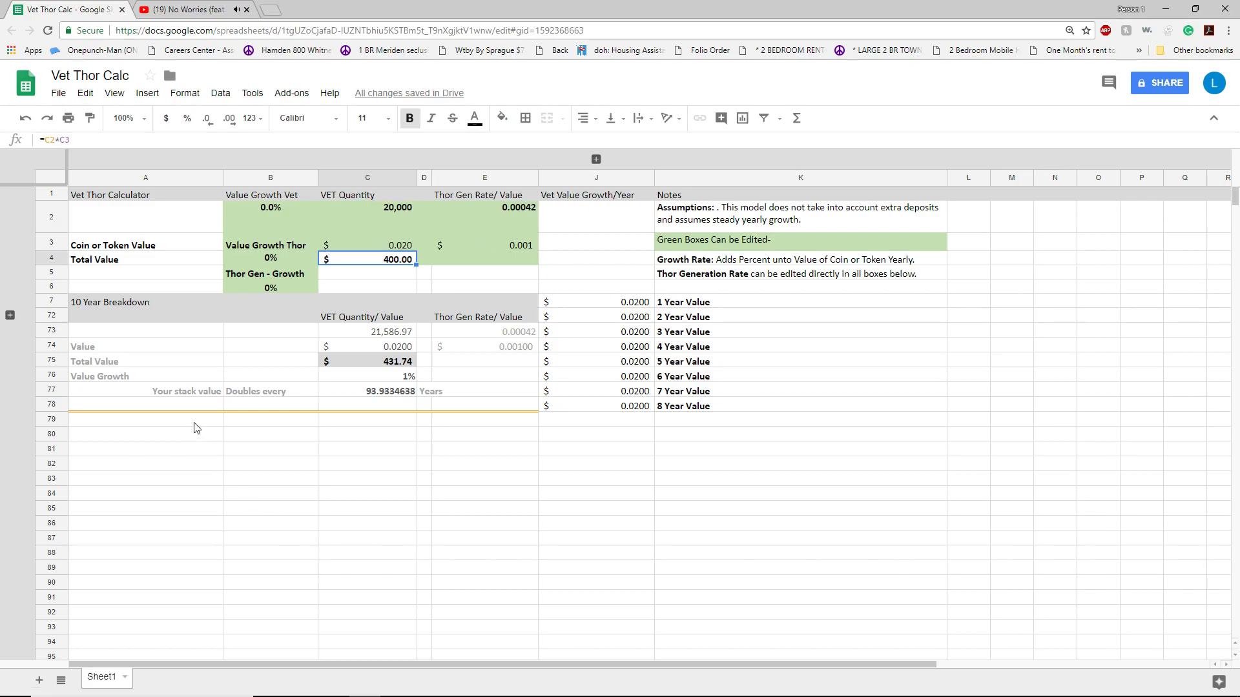
Step: Inspect the growth percentage cells for Vet value, Thor value and Thor generation in column B
click(274, 223)
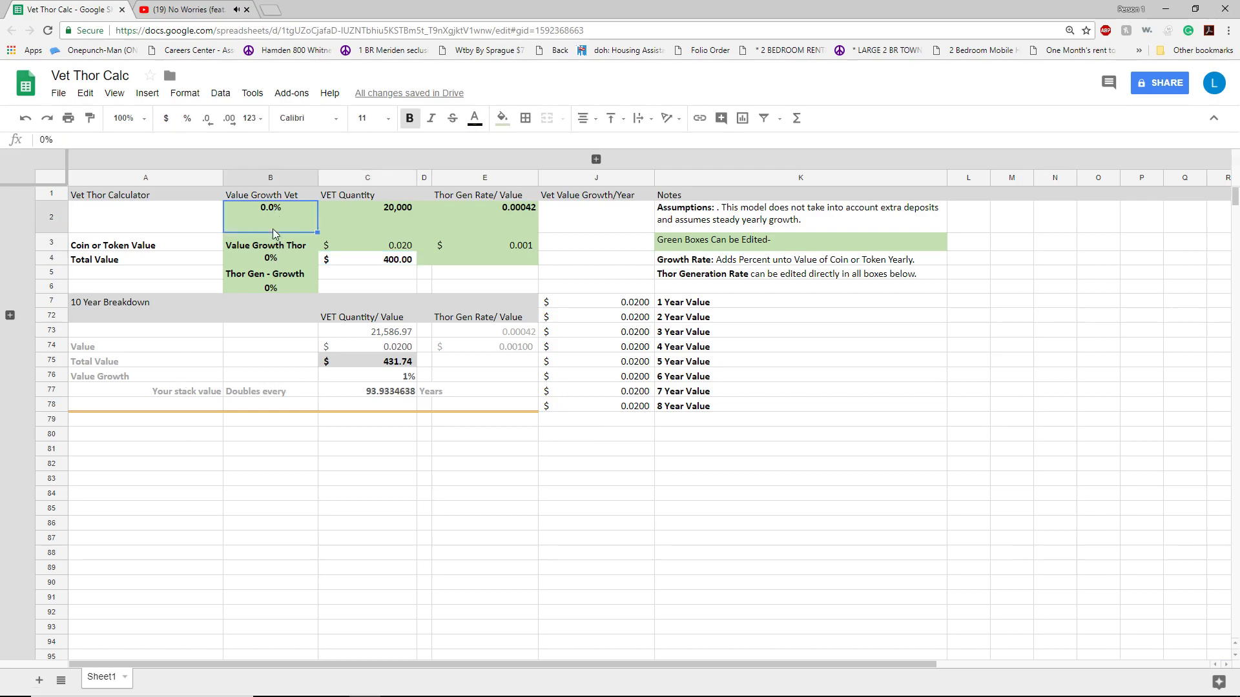
click(257, 258)
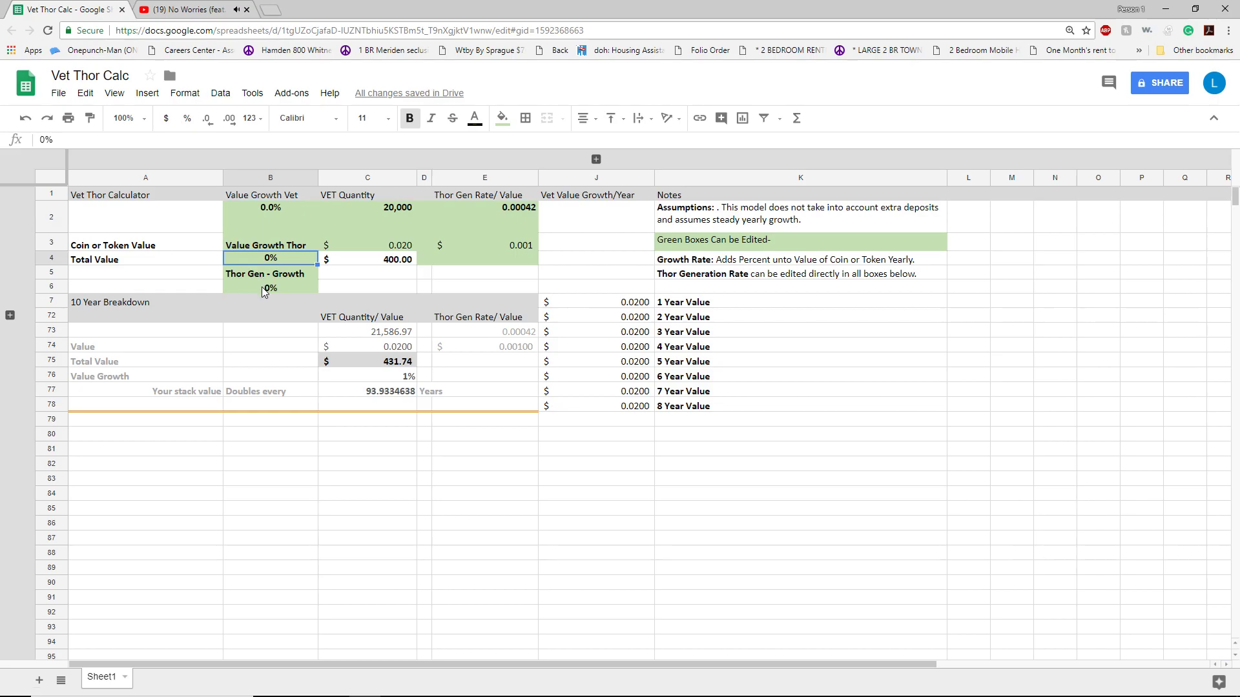
click(262, 286)
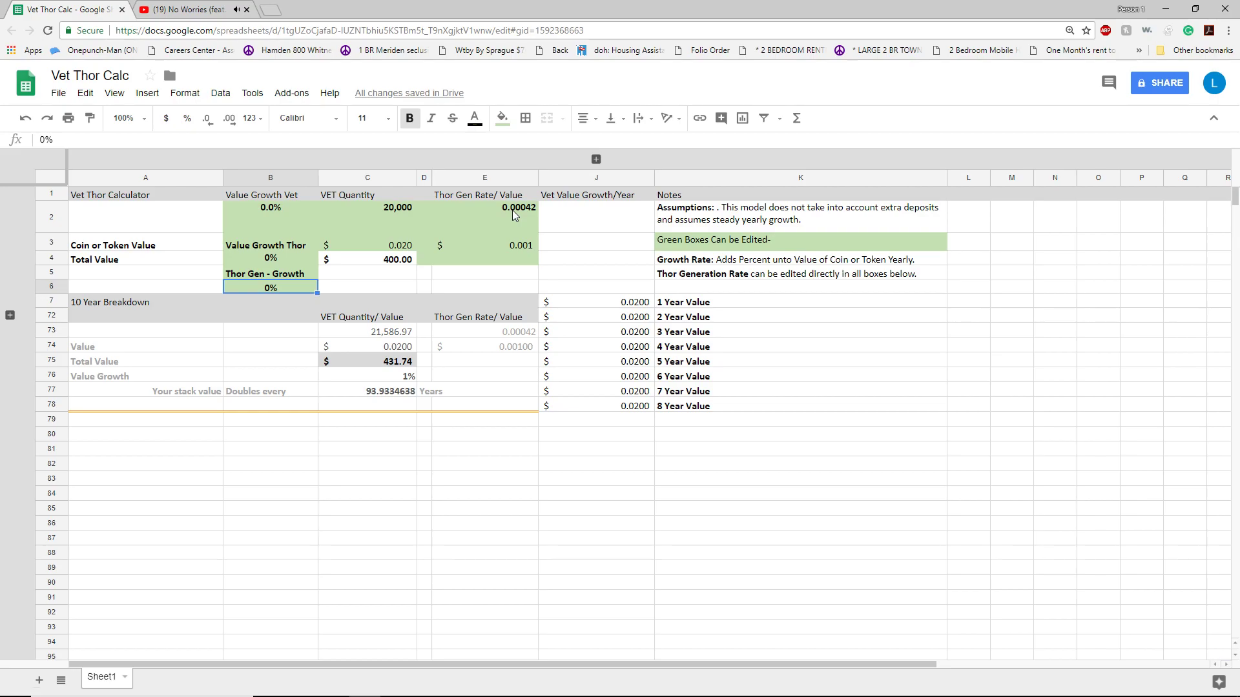
Step: Expand the 10 Year Breakdown and its nested 5-year rows to view each year, and collapse both groups again
click(9, 315)
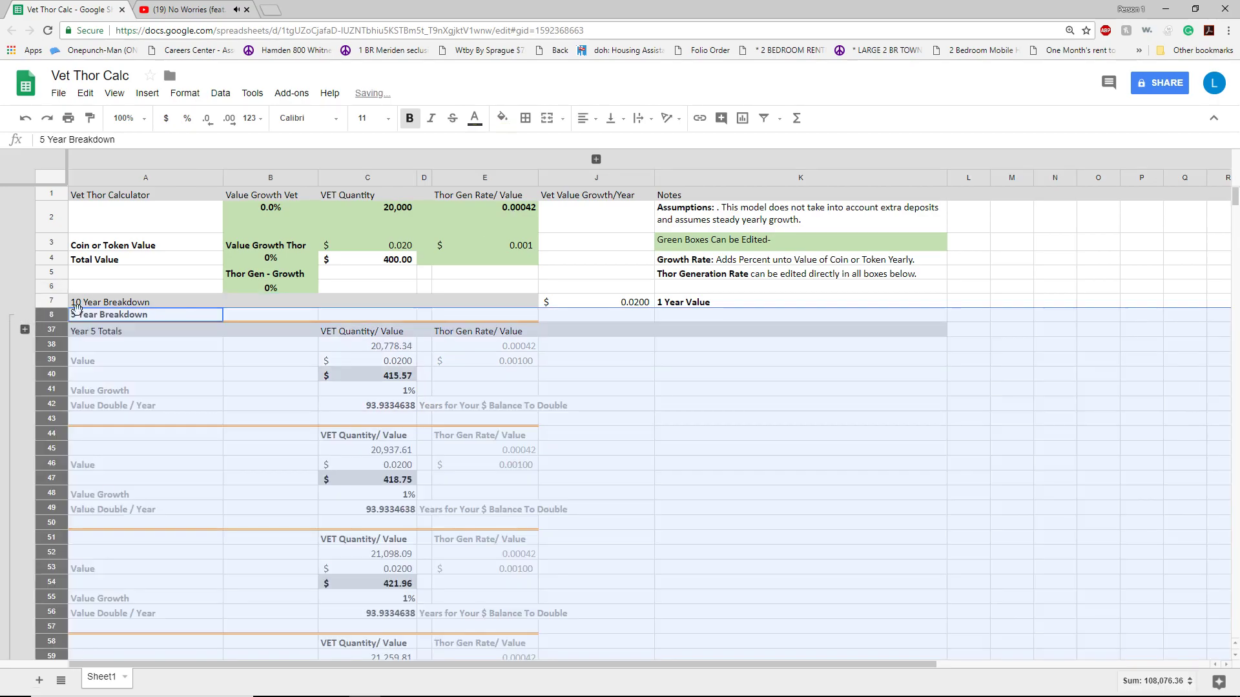
click(26, 330)
scroll(19, 367, down, 5)
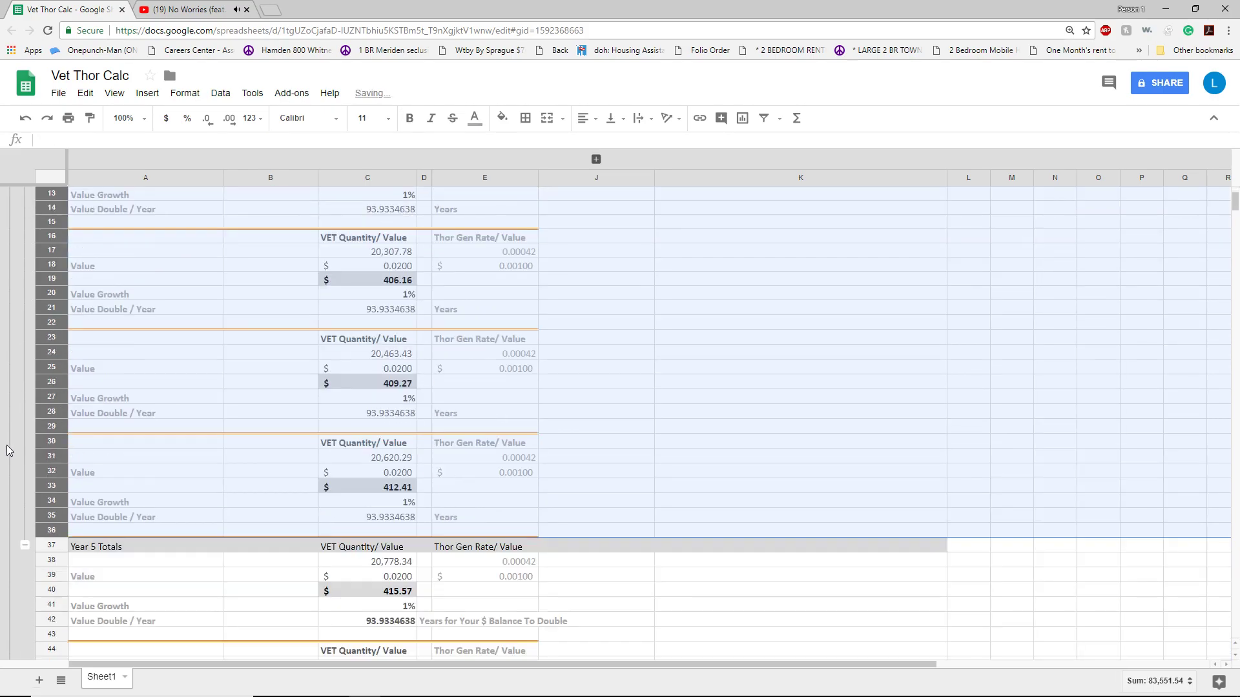
scroll(10, 452, down, 1)
click(26, 494)
scroll(19, 400, up, 2)
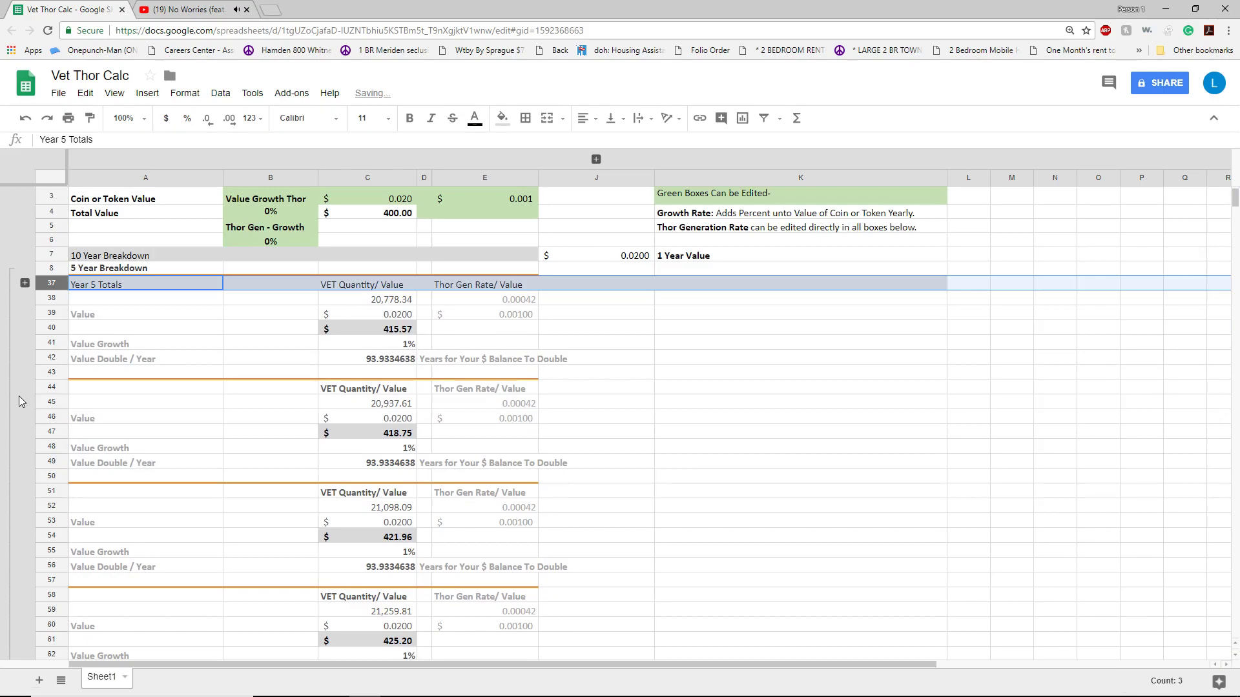
scroll(19, 412, down, 6)
click(10, 488)
scroll(123, 416, up, 3)
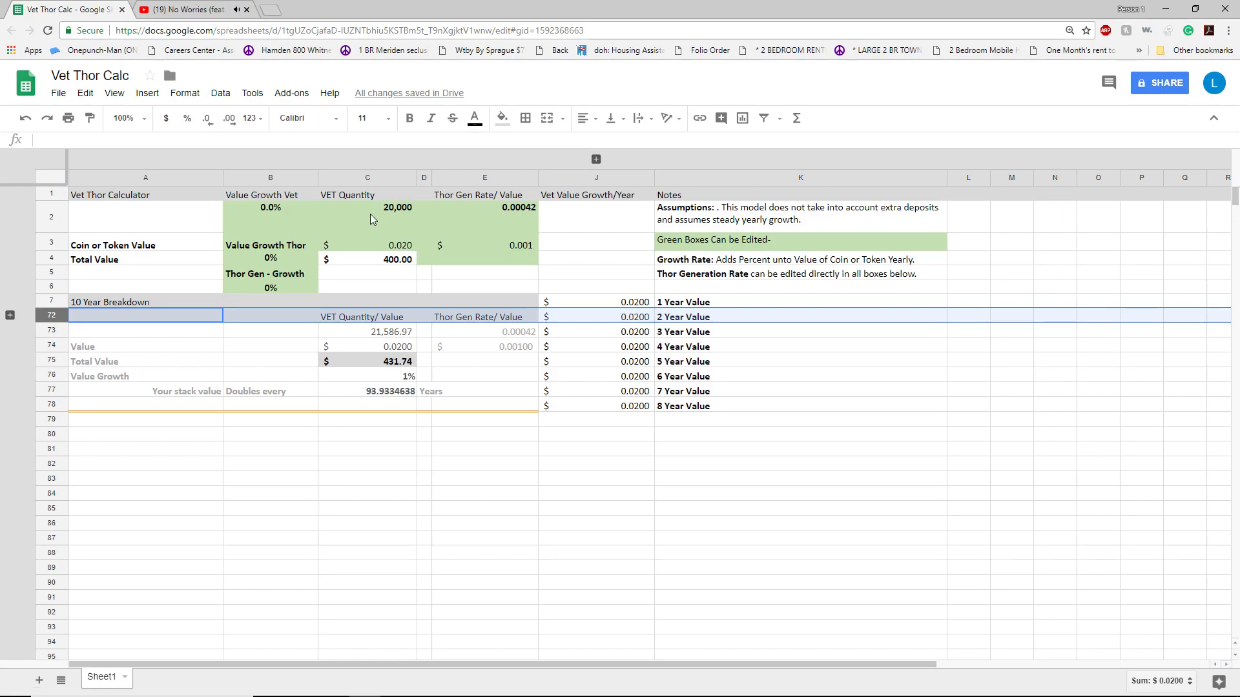
Step: Set the Value Growth Vet percentage in B2 to 50%
click(270, 214)
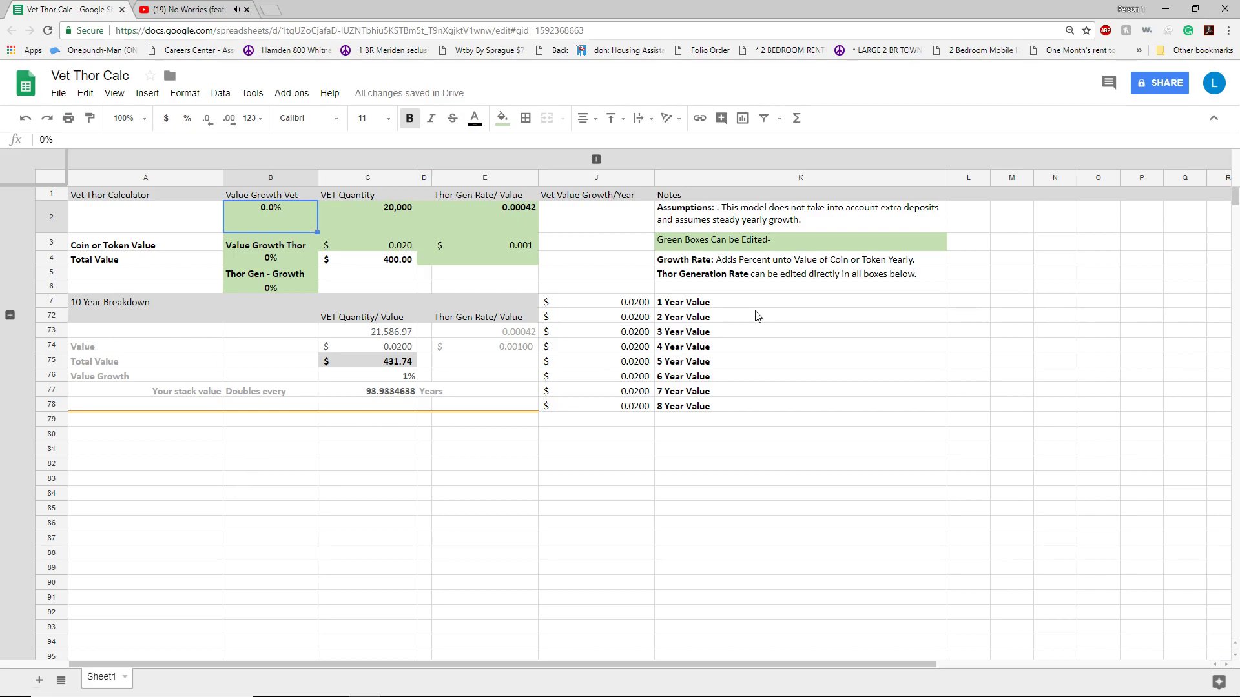
double_click(274, 222)
text(50)
key(BackSpace)
text(50)
key(Return)
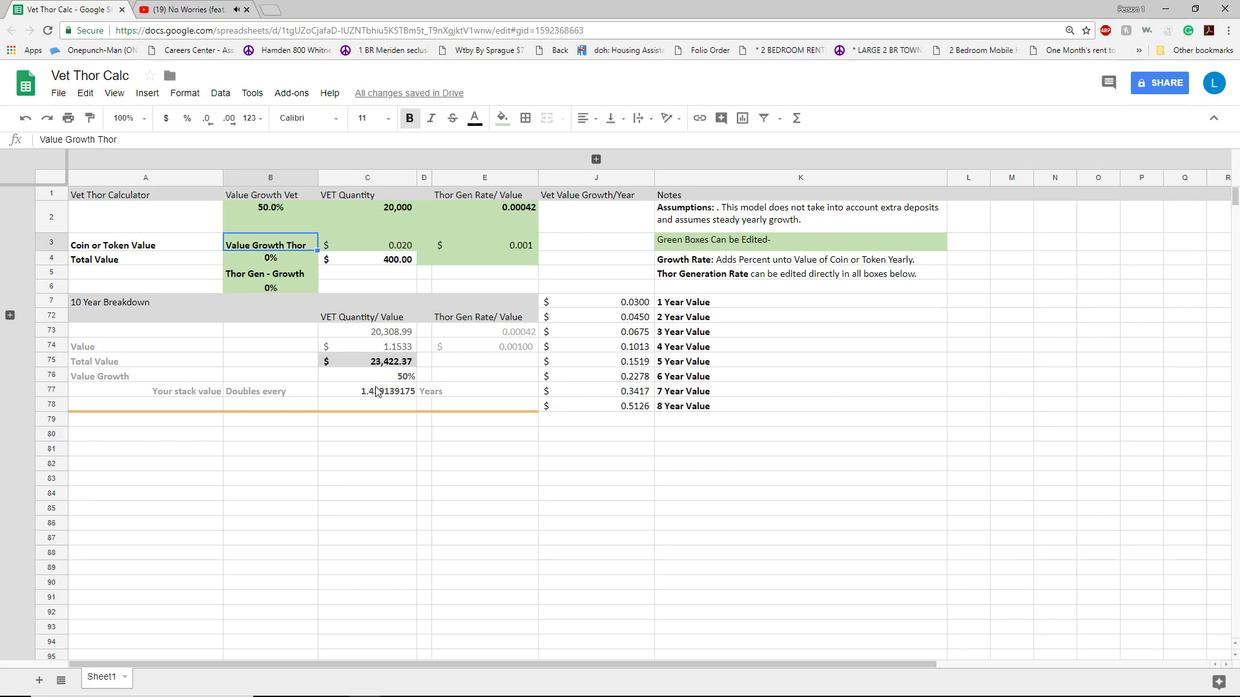
Step: Compare the starting total value and the Vet growth rate with the year 10 coin value in C74
click(384, 262)
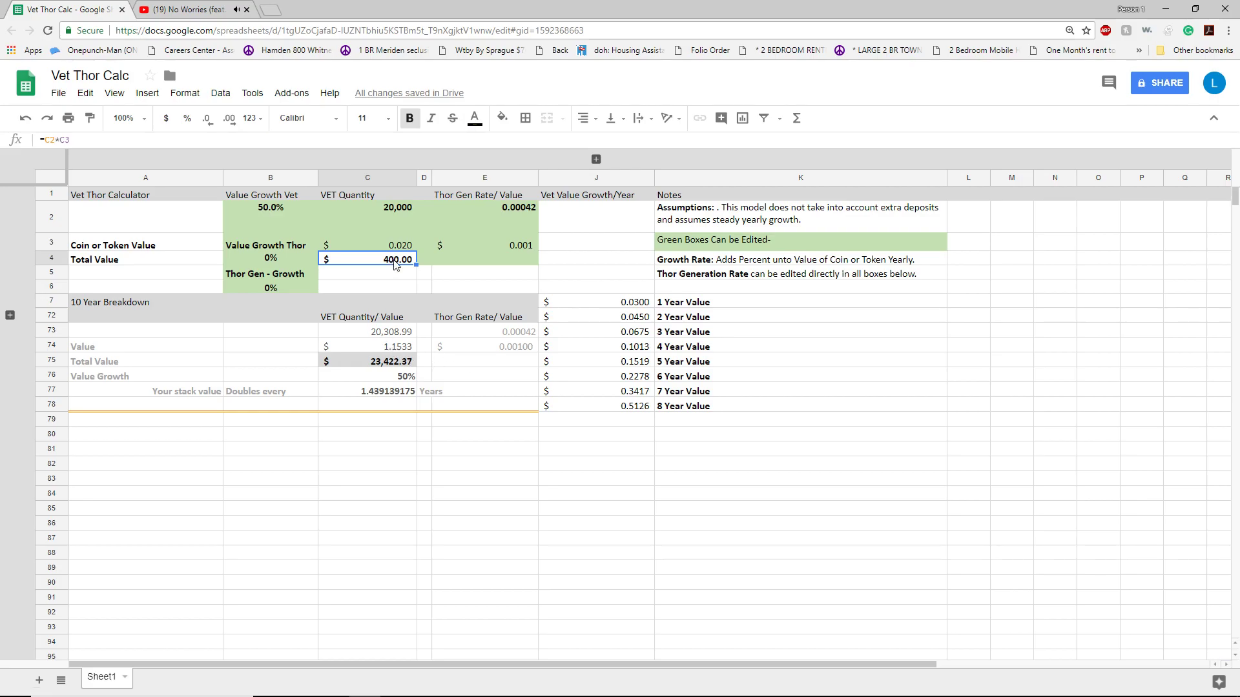
click(263, 213)
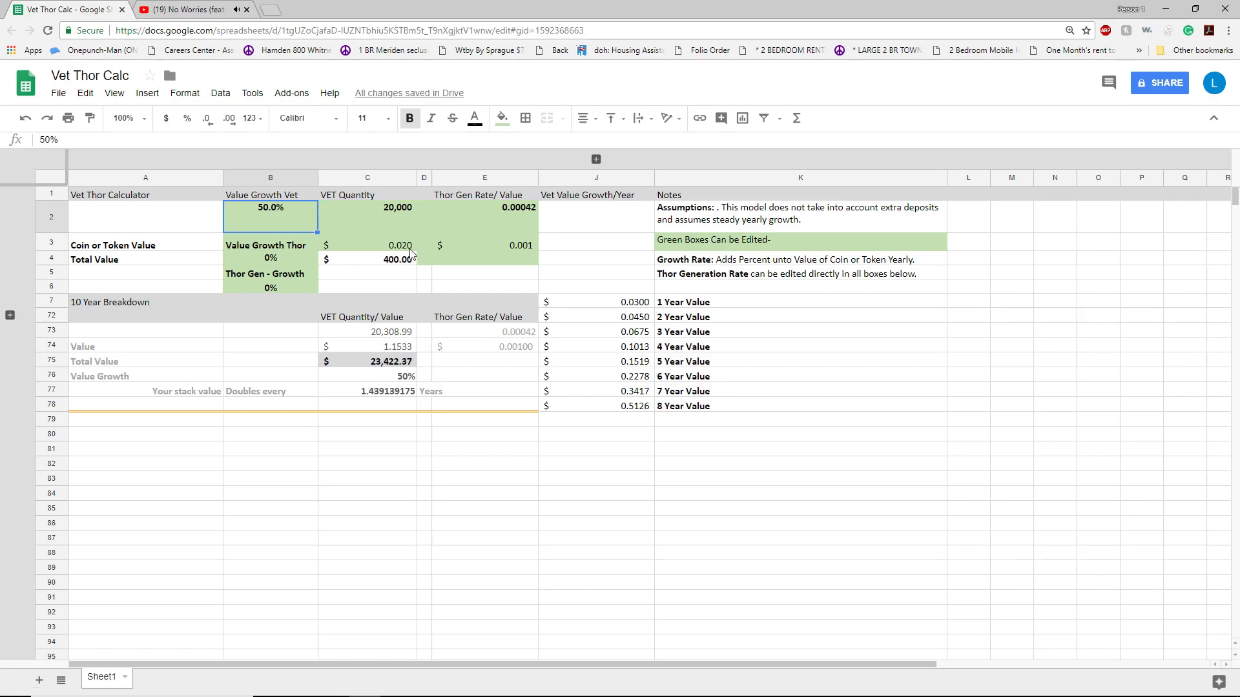
click(393, 349)
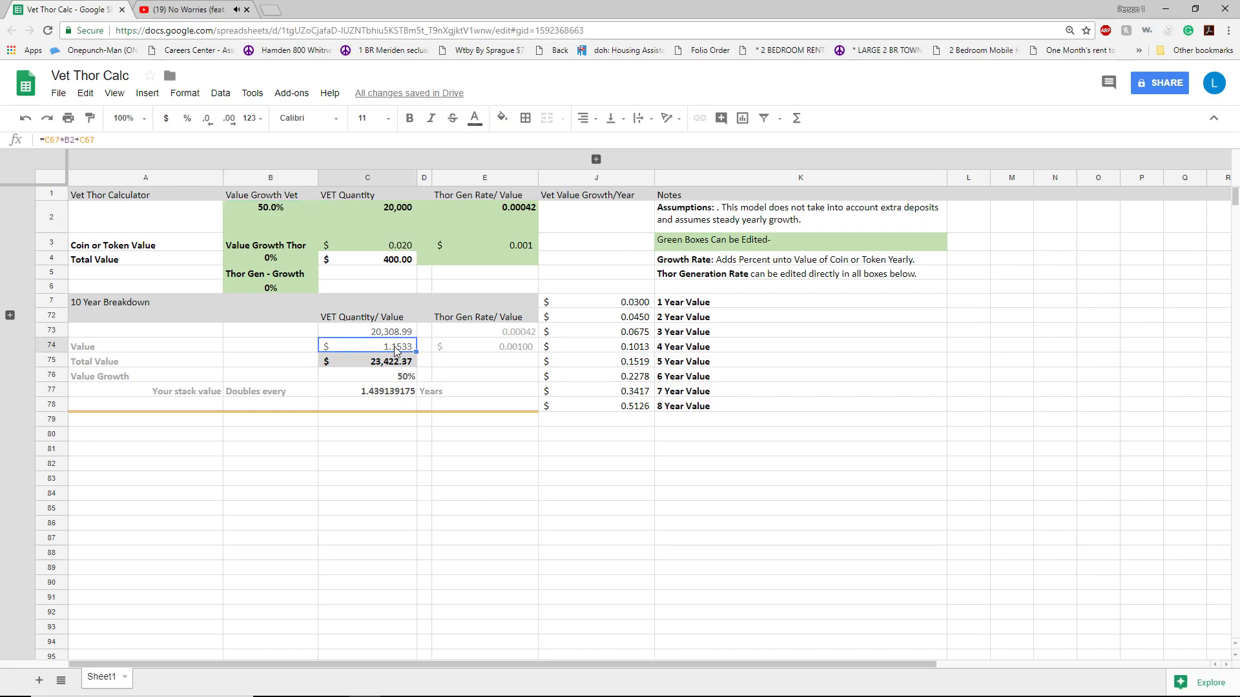
Step: Set the Value Growth Vet percentage to 75% and check the year 10 total value in C75
click(280, 212)
text(75)
key(Return)
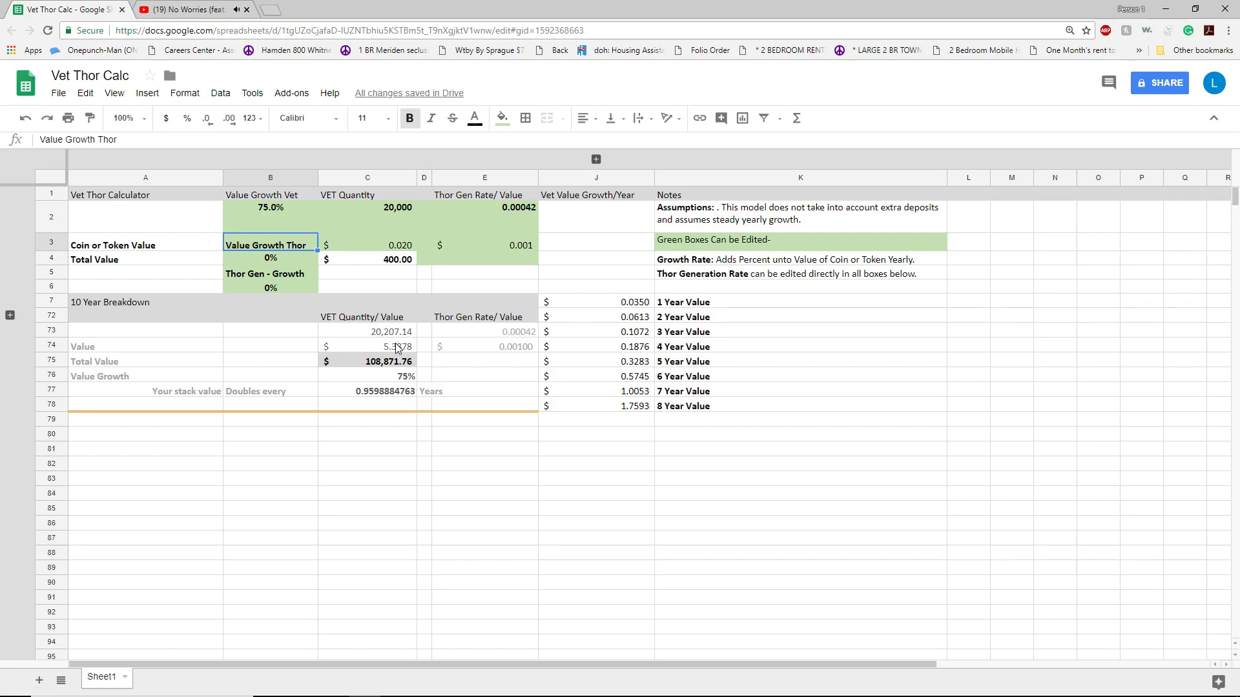
click(400, 363)
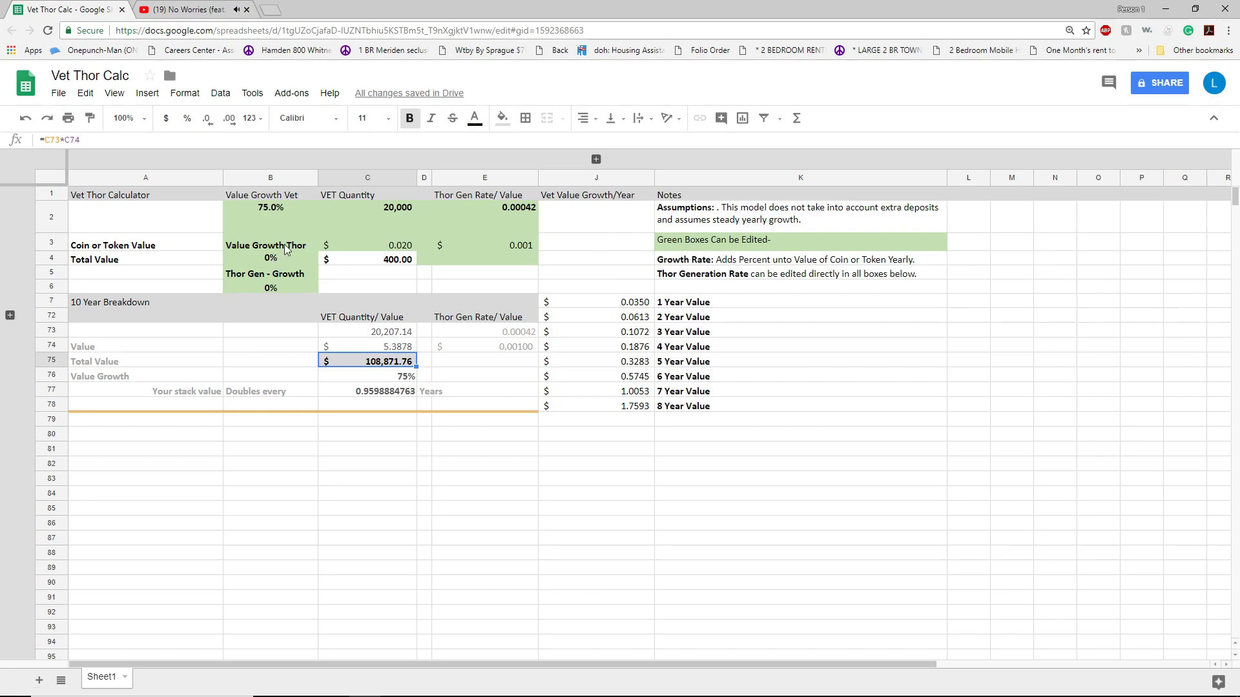
Step: Set the Value Growth Thor percentage in B4 to 10%
click(287, 258)
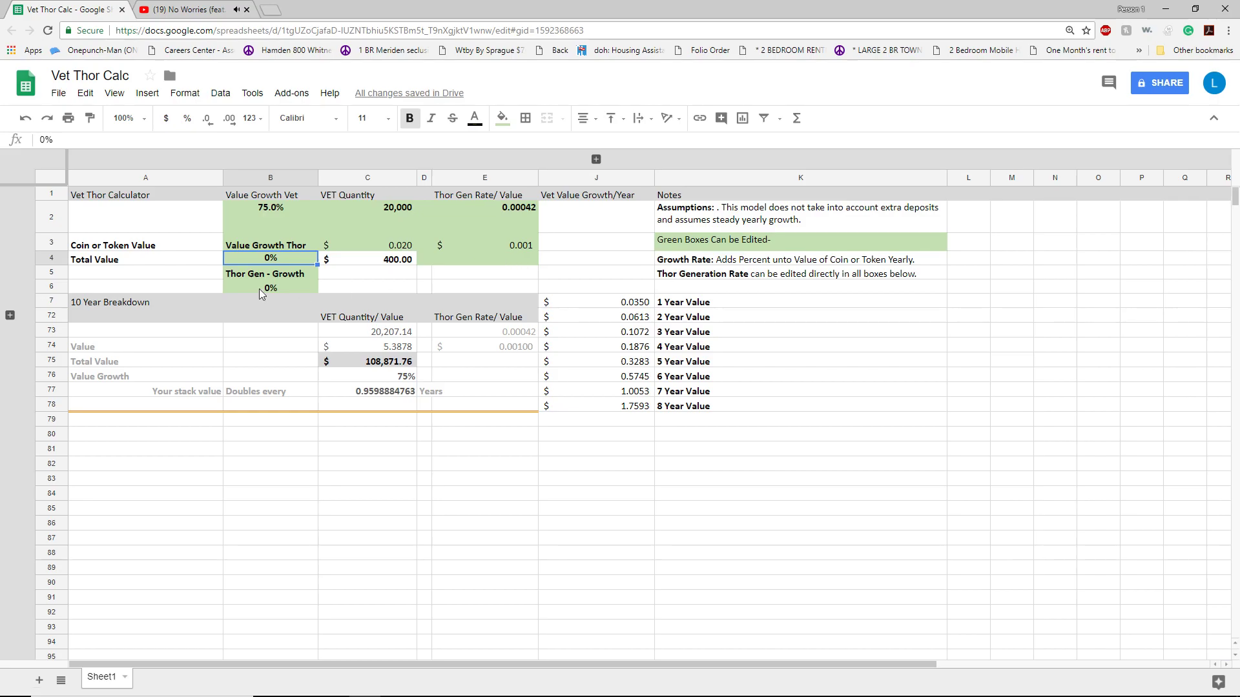
double_click(270, 261)
text(1)
key(Return)
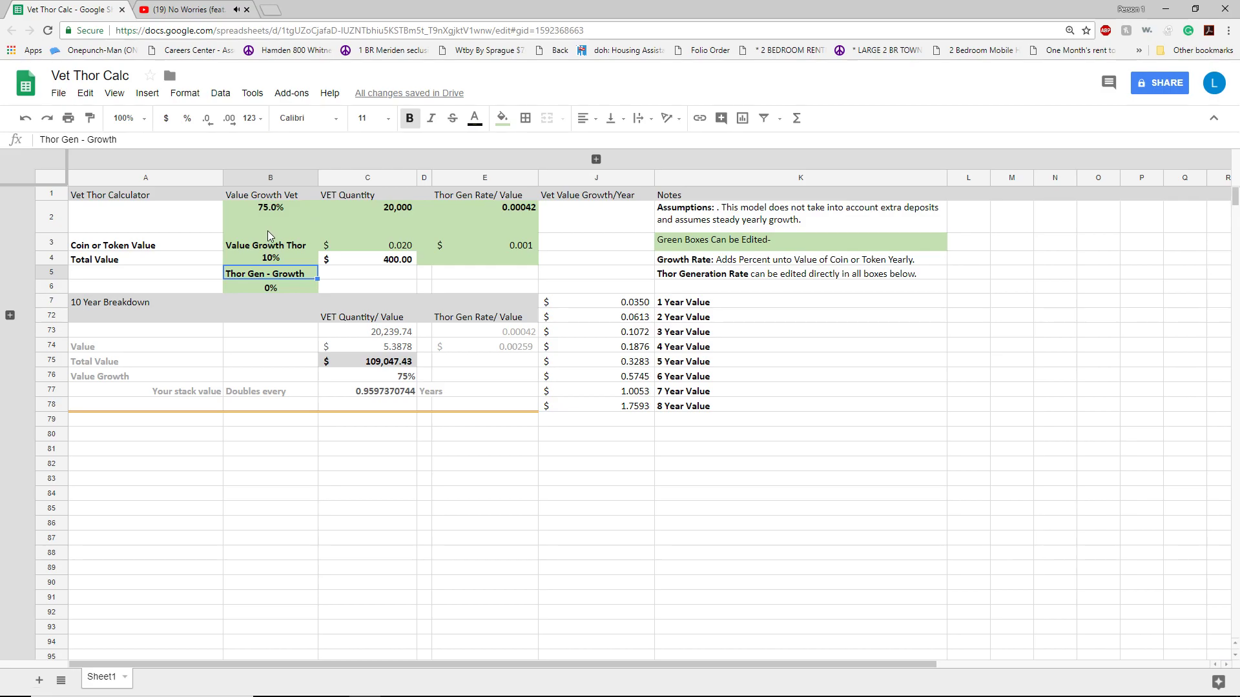
click(273, 258)
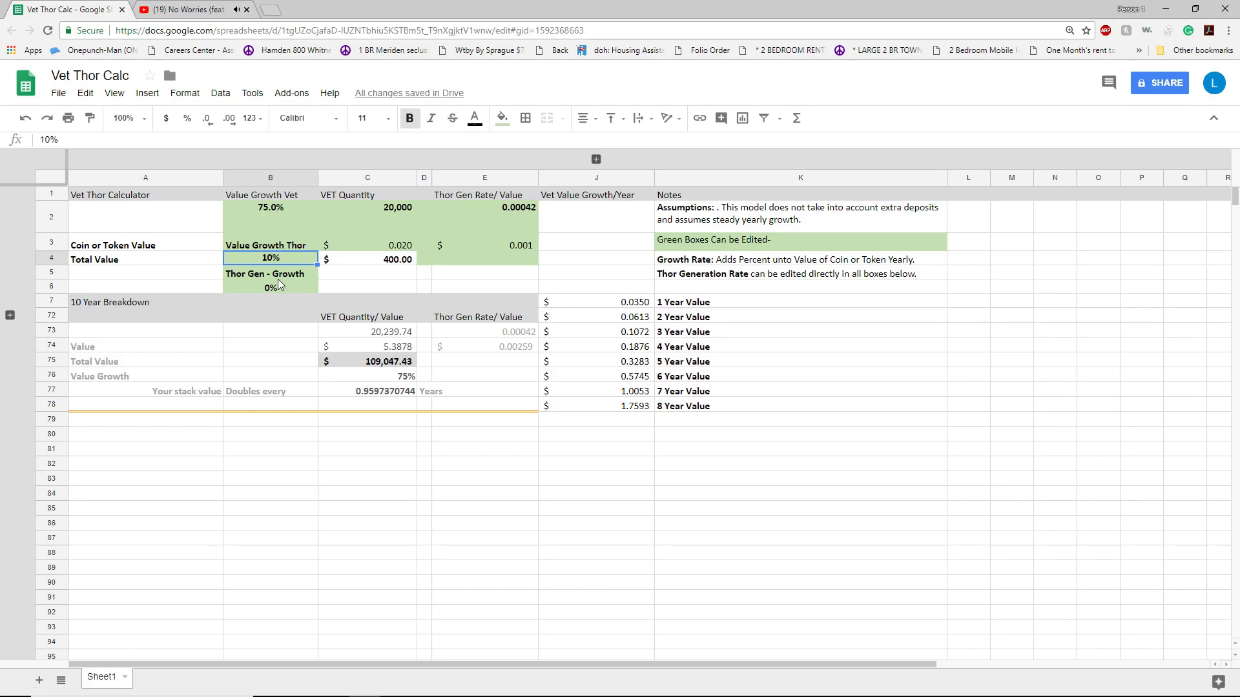
Step: Review the Thor generation rate in E2 and set the Thor Gen - Growth percentage in B6 to 25%
click(240, 274)
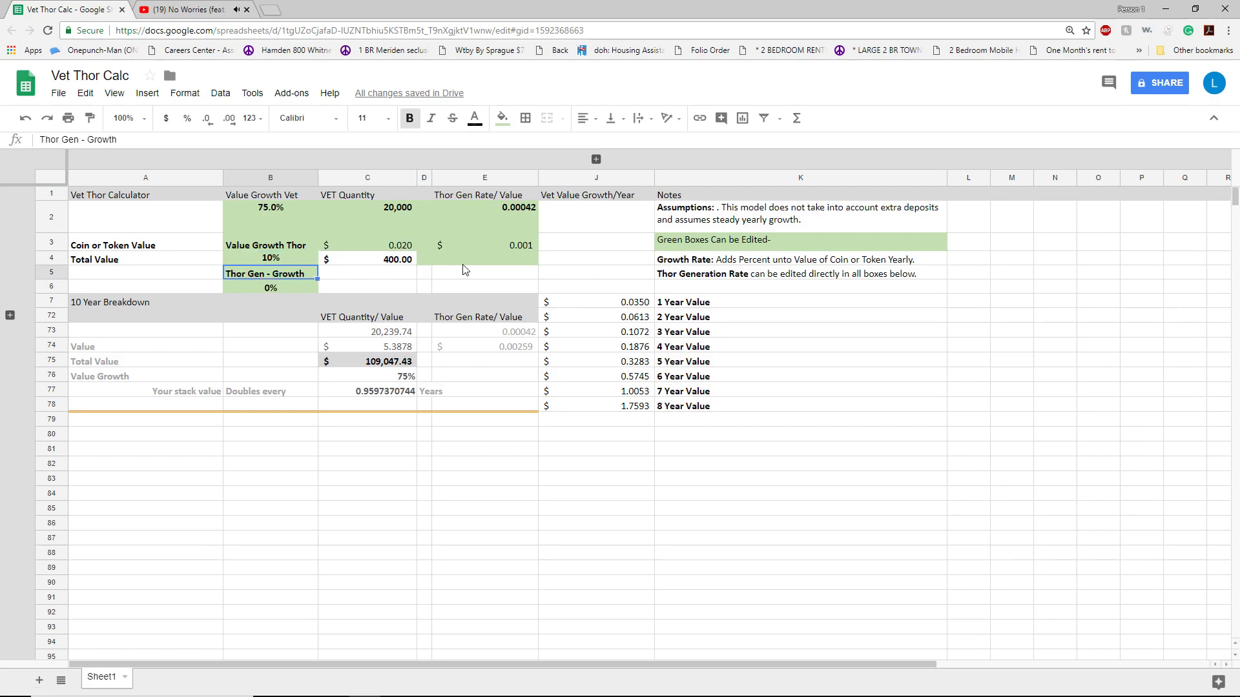
click(517, 226)
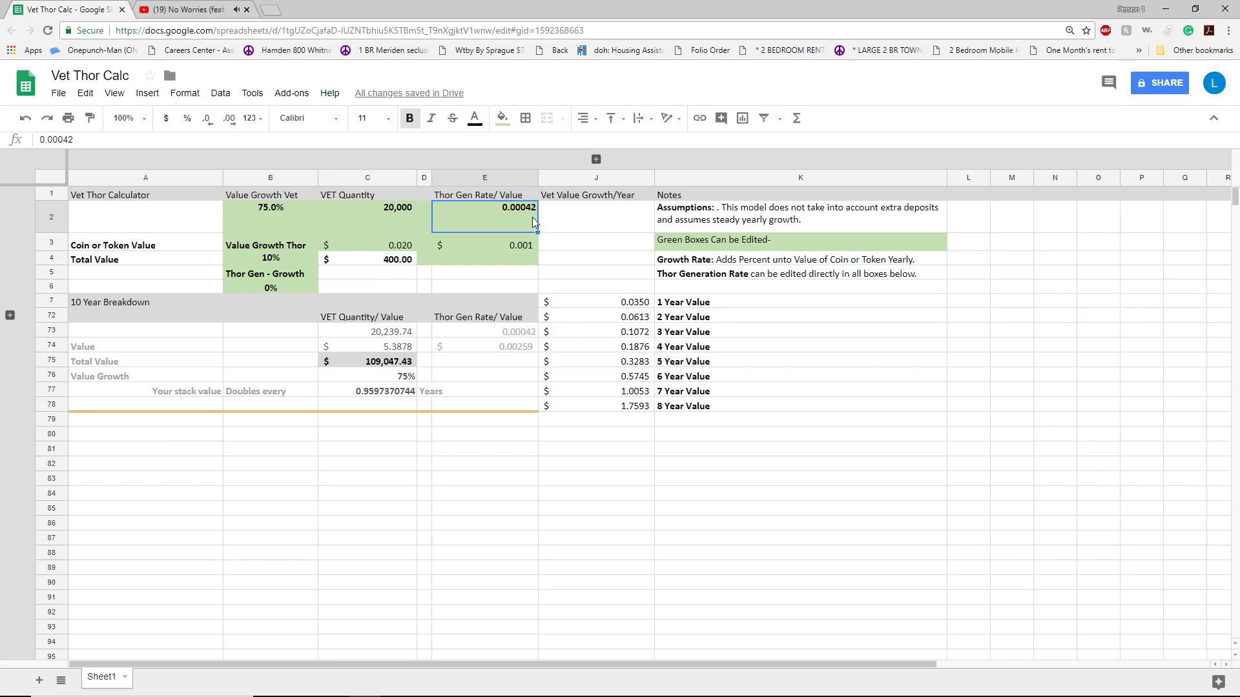
click(266, 288)
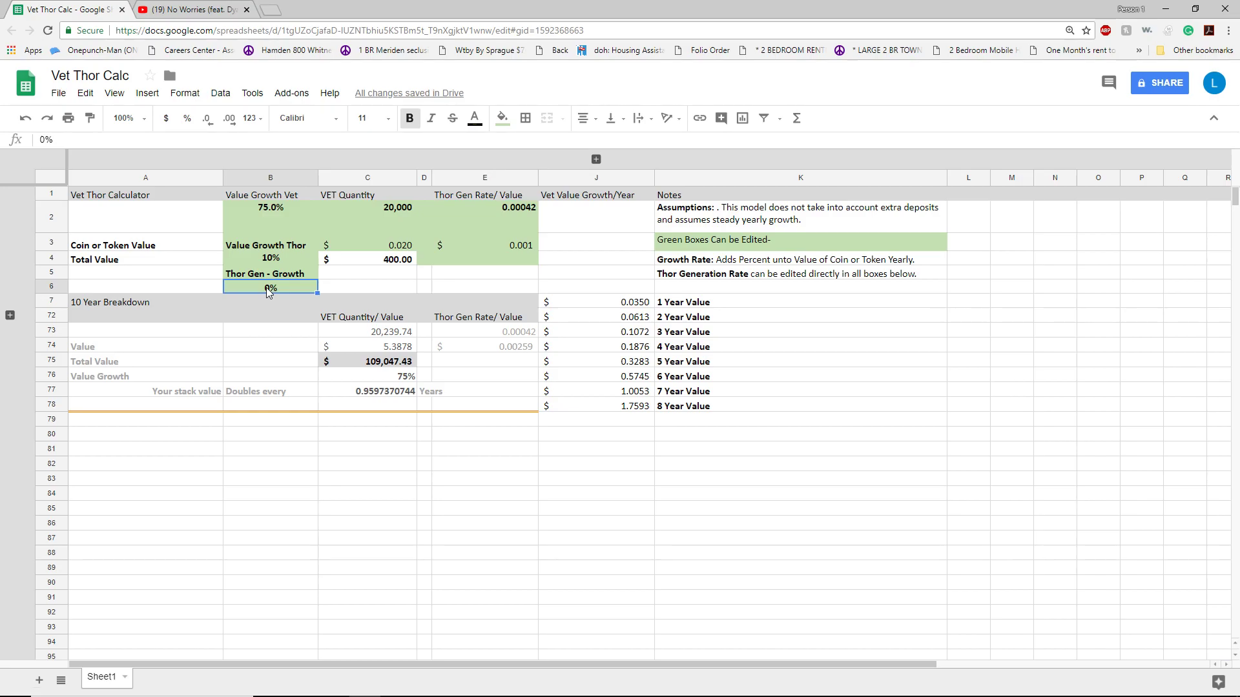
text(25)
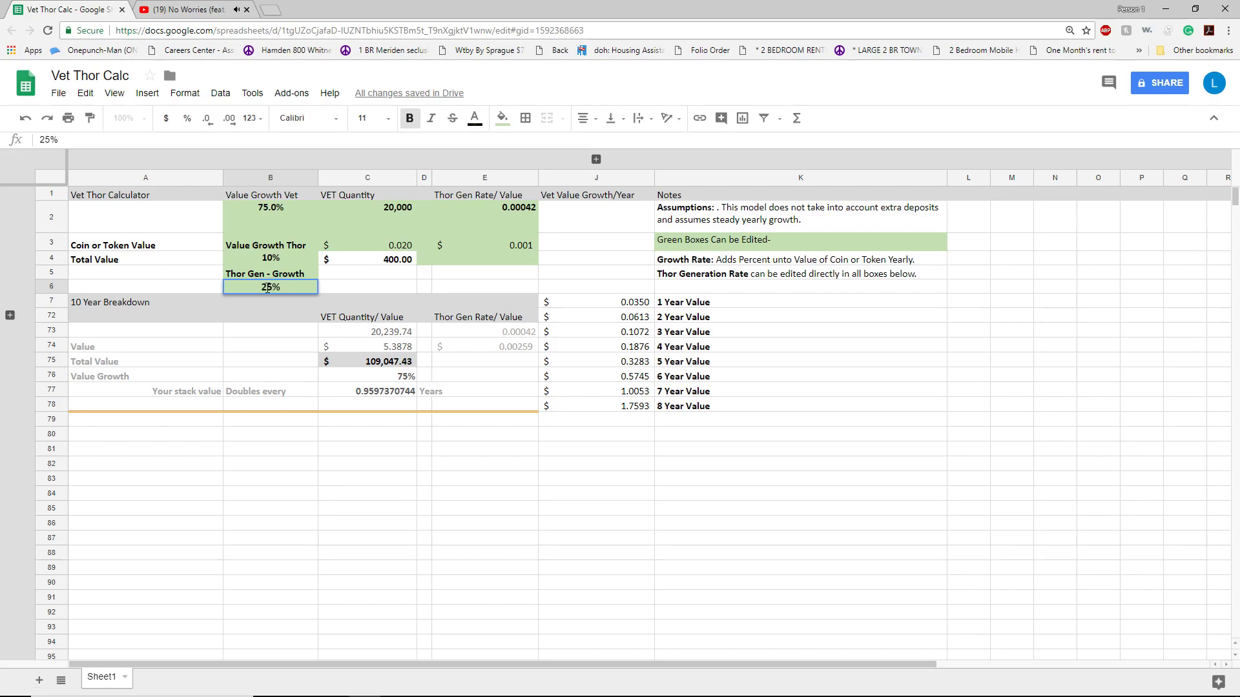
key(Return)
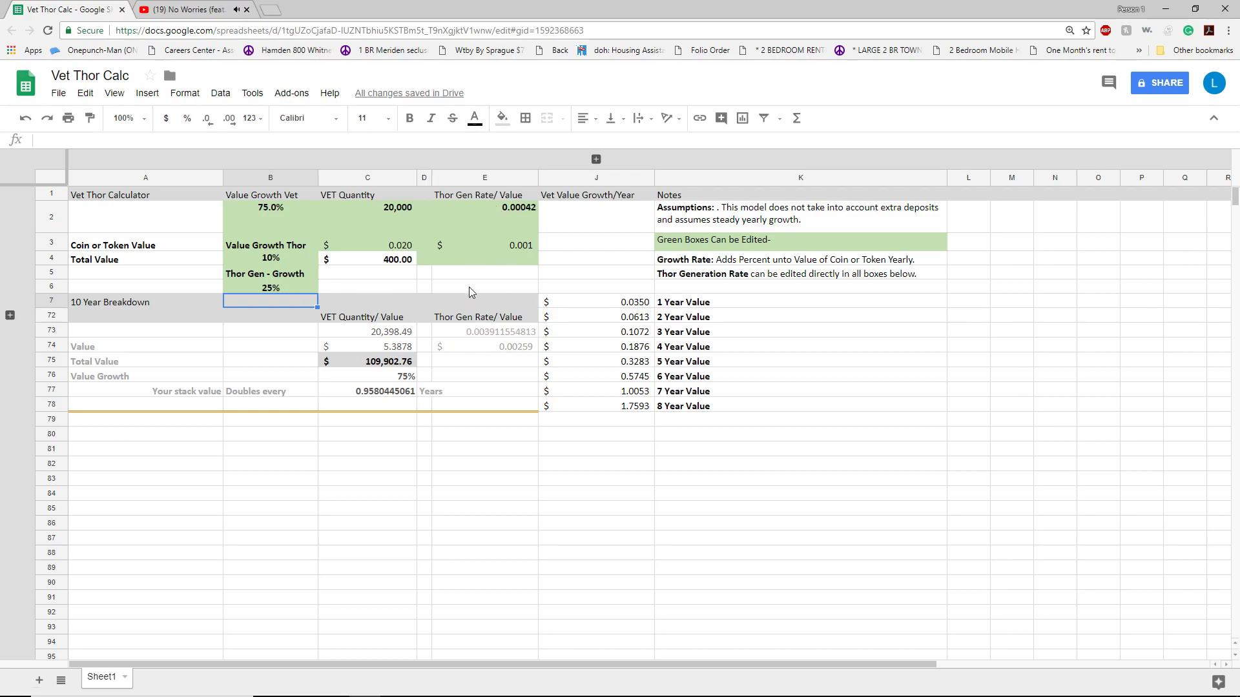
Step: Expand the 10 Year Breakdown and its nested 5-year rows to review the yearly Thor generation rates, and collapse both groups again
click(9, 314)
scroll(385, 348, down, 10)
scroll(468, 332, down, 5)
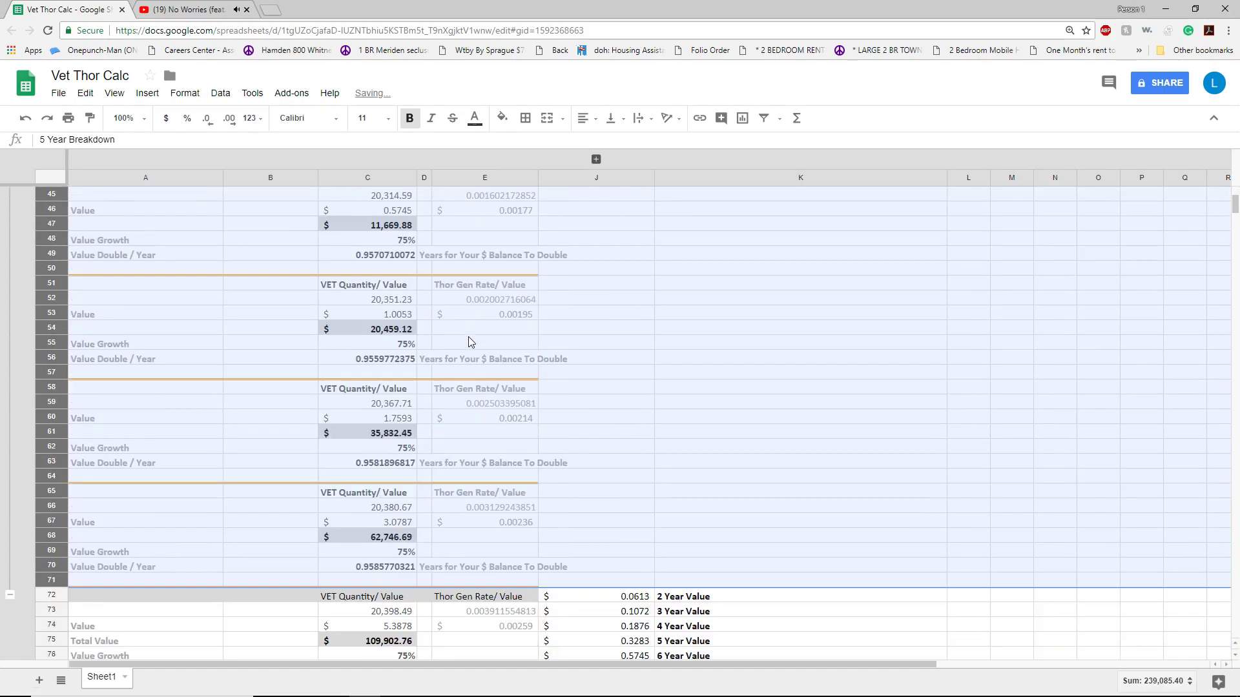
scroll(219, 396, up, 10)
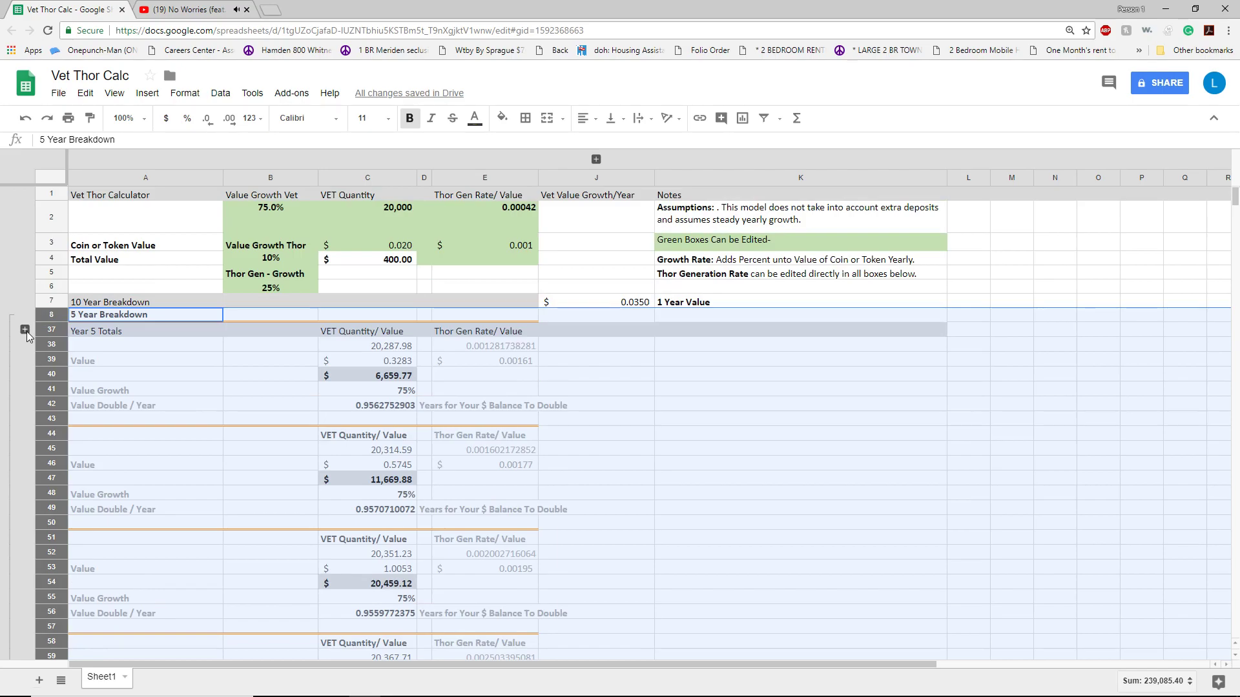
click(25, 331)
scroll(22, 413, down, 6)
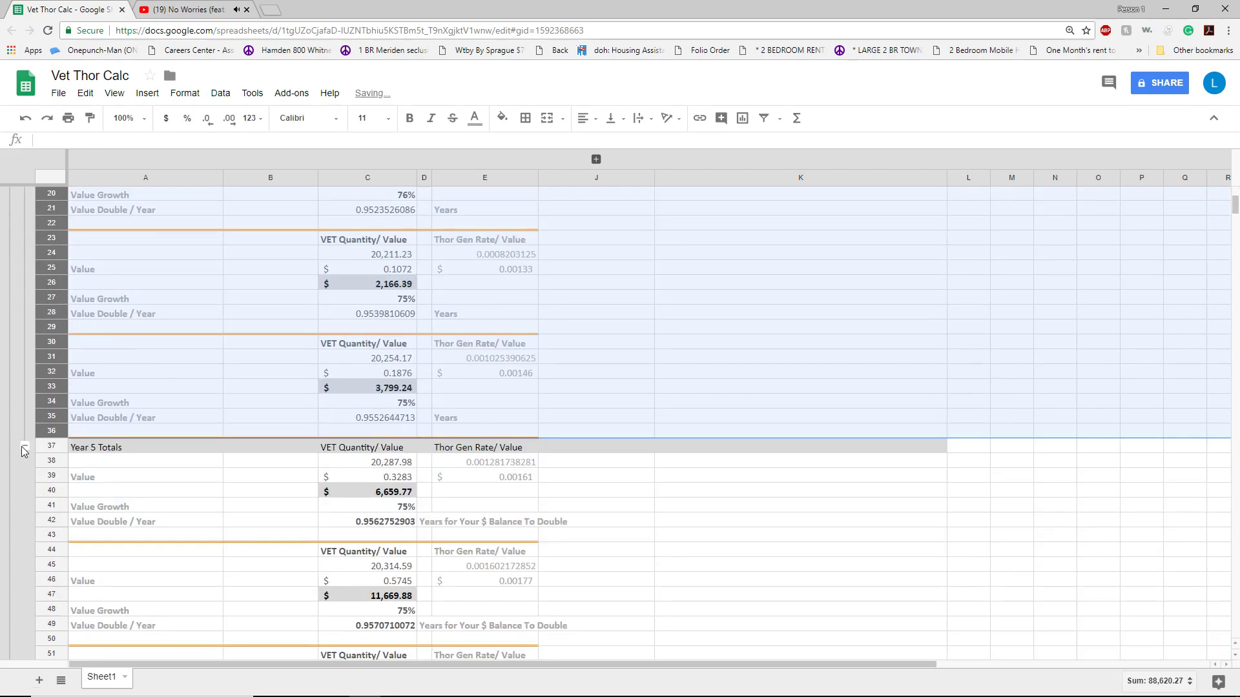
click(23, 445)
scroll(13, 439, down, 6)
click(10, 418)
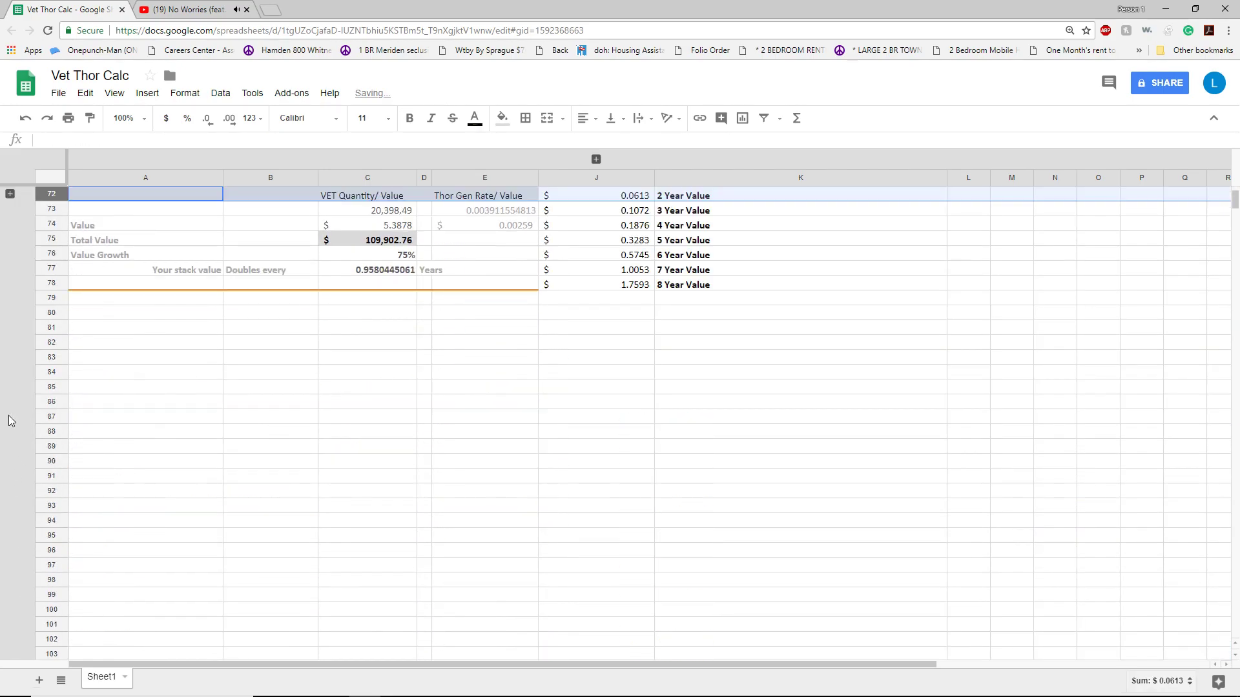
scroll(337, 415, up, 3)
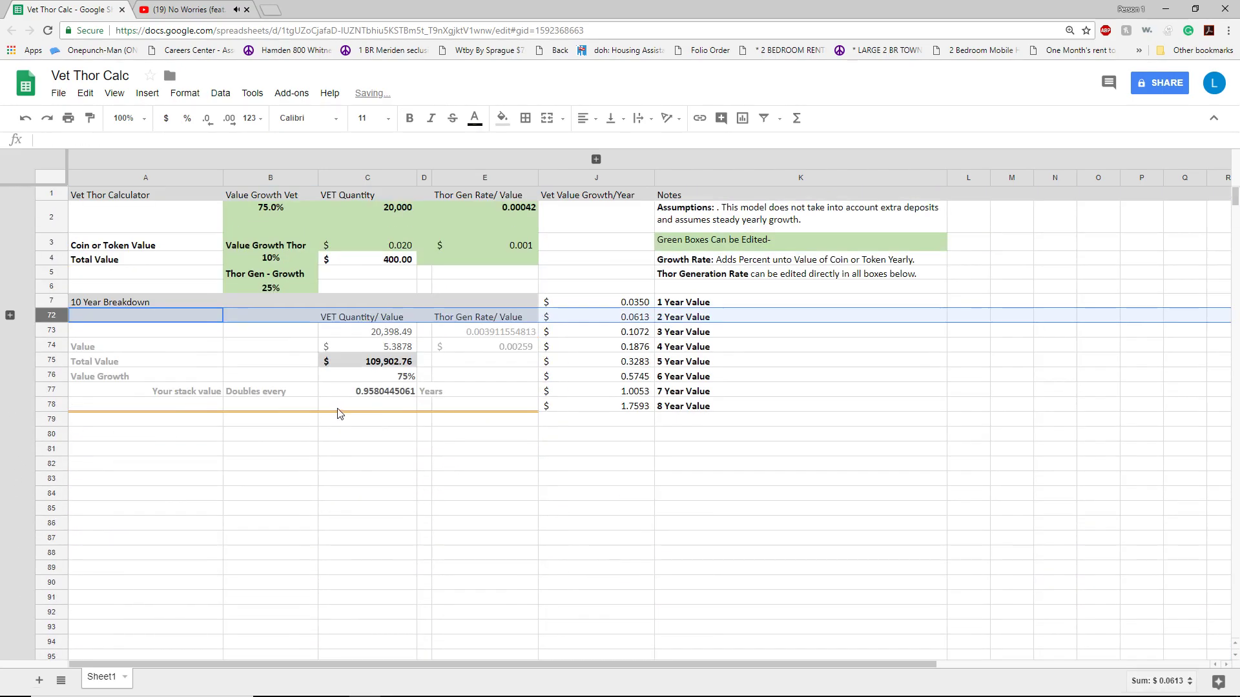
Step: Switch the Thor Gen - Growth percentage to 0% and back to 25% to compare the year 10 figures
click(269, 288)
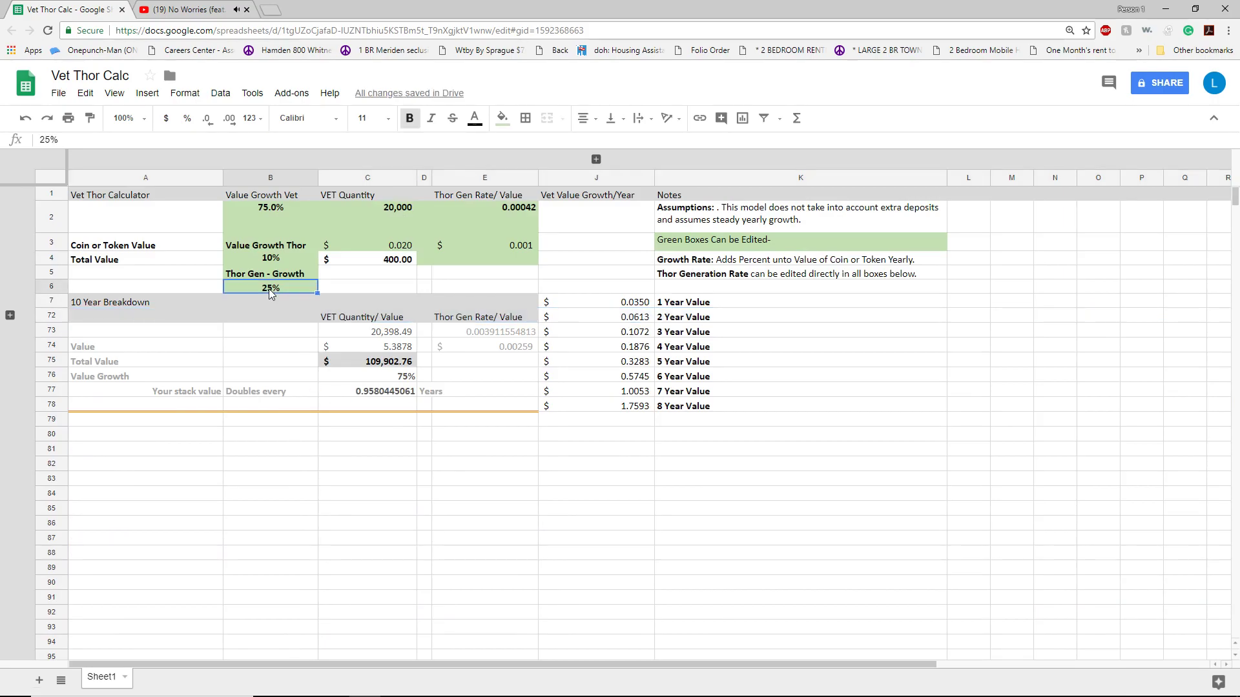
text(0)
key(Return)
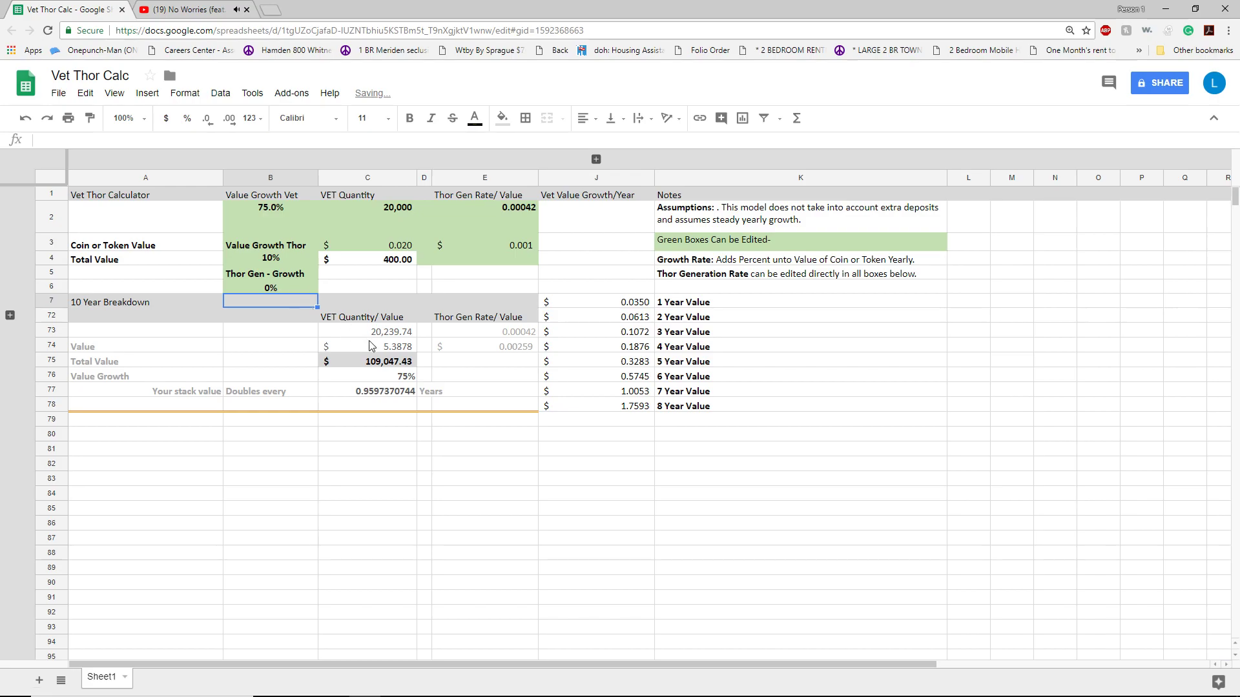
click(263, 288)
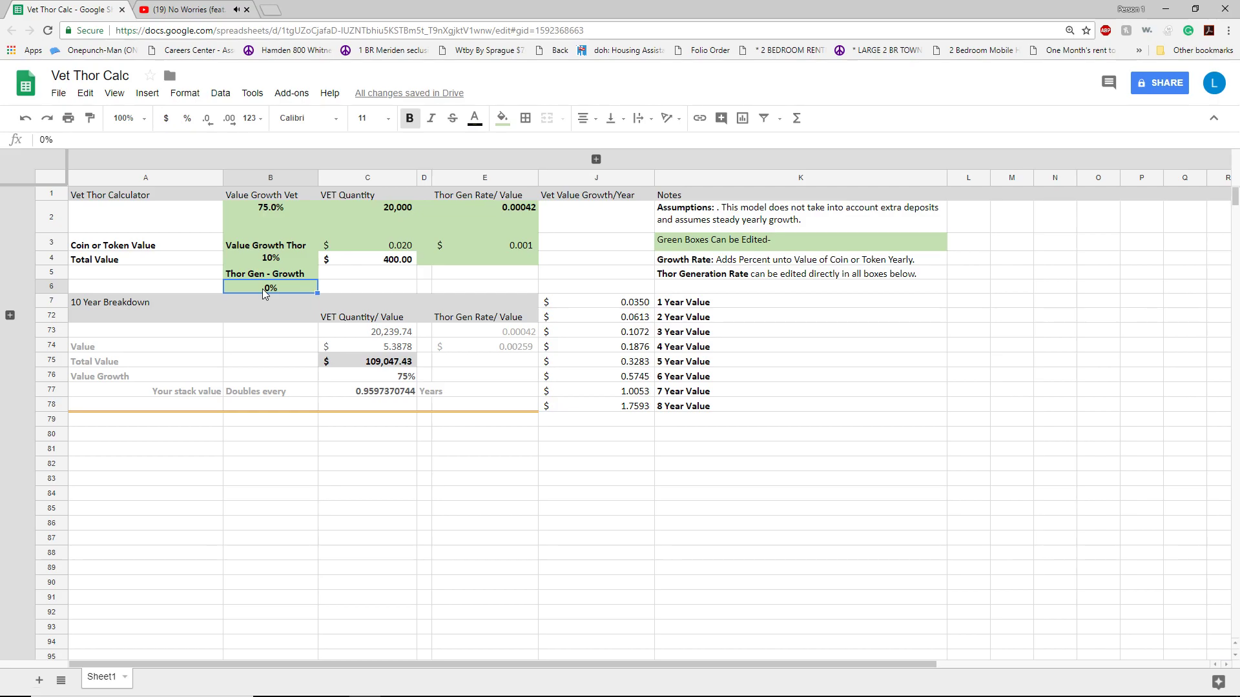
text(25)
key(Return)
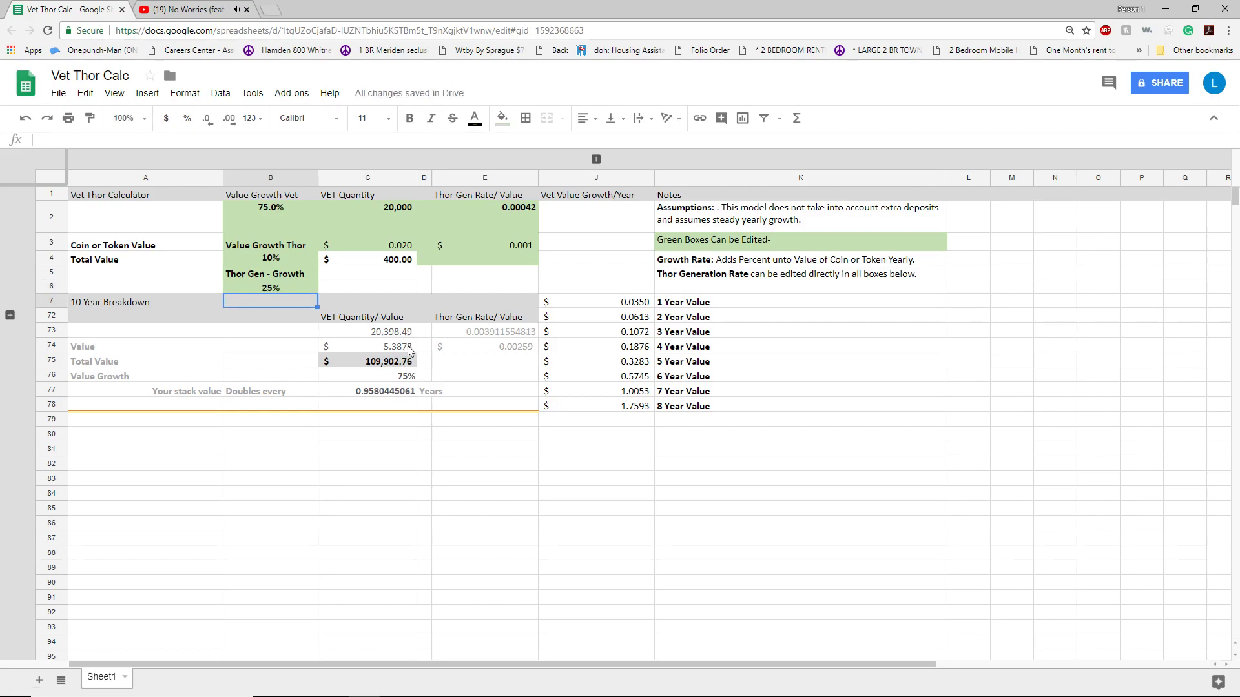
Step: Set the Thor token value in E3 to $0.01 and check the year 10 total value in C75
click(276, 217)
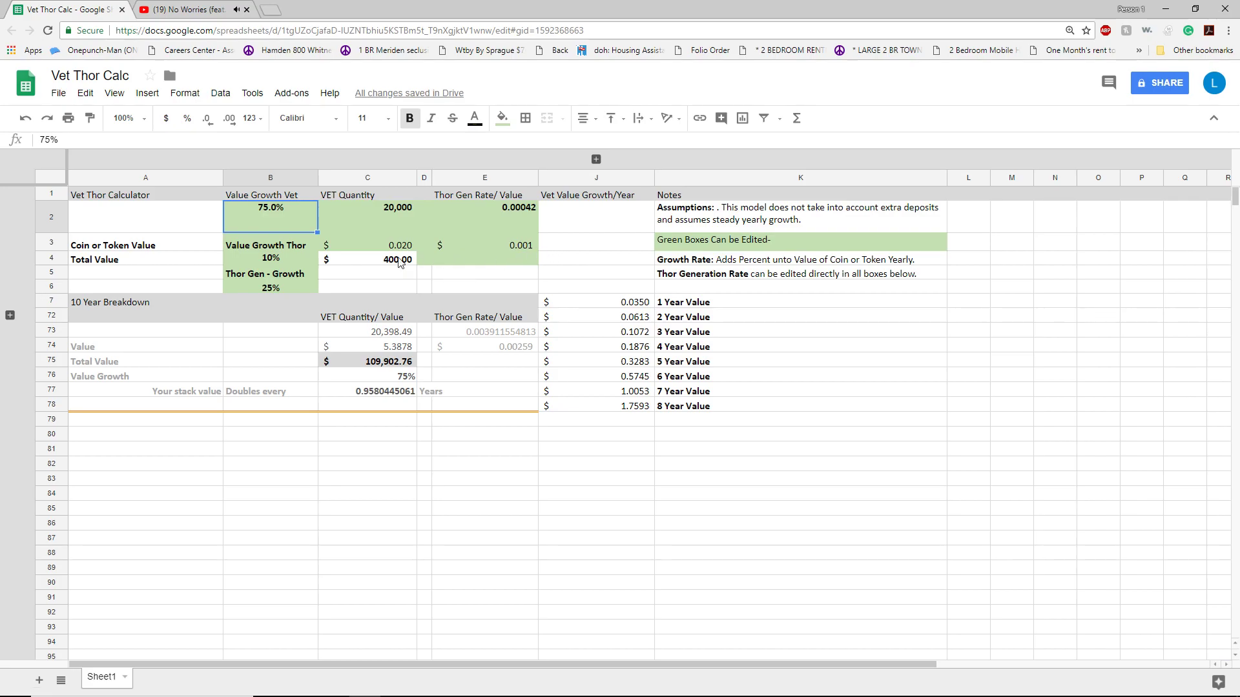
click(525, 249)
text($0.01)
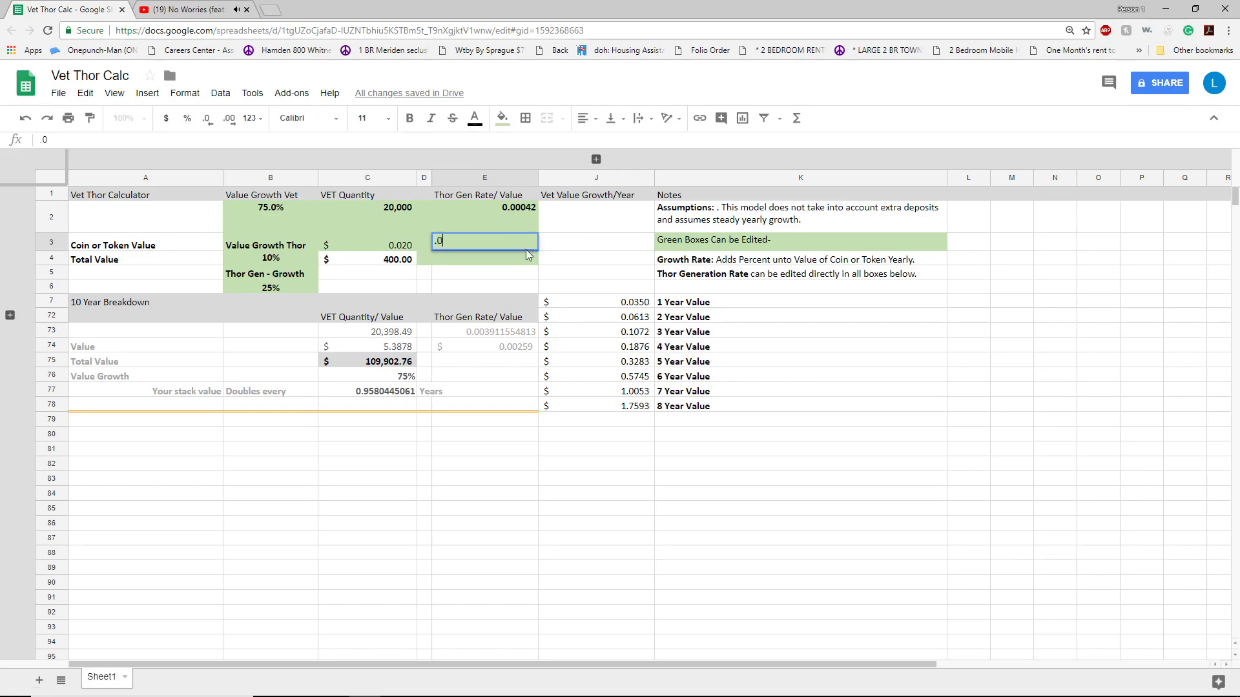
key(Return)
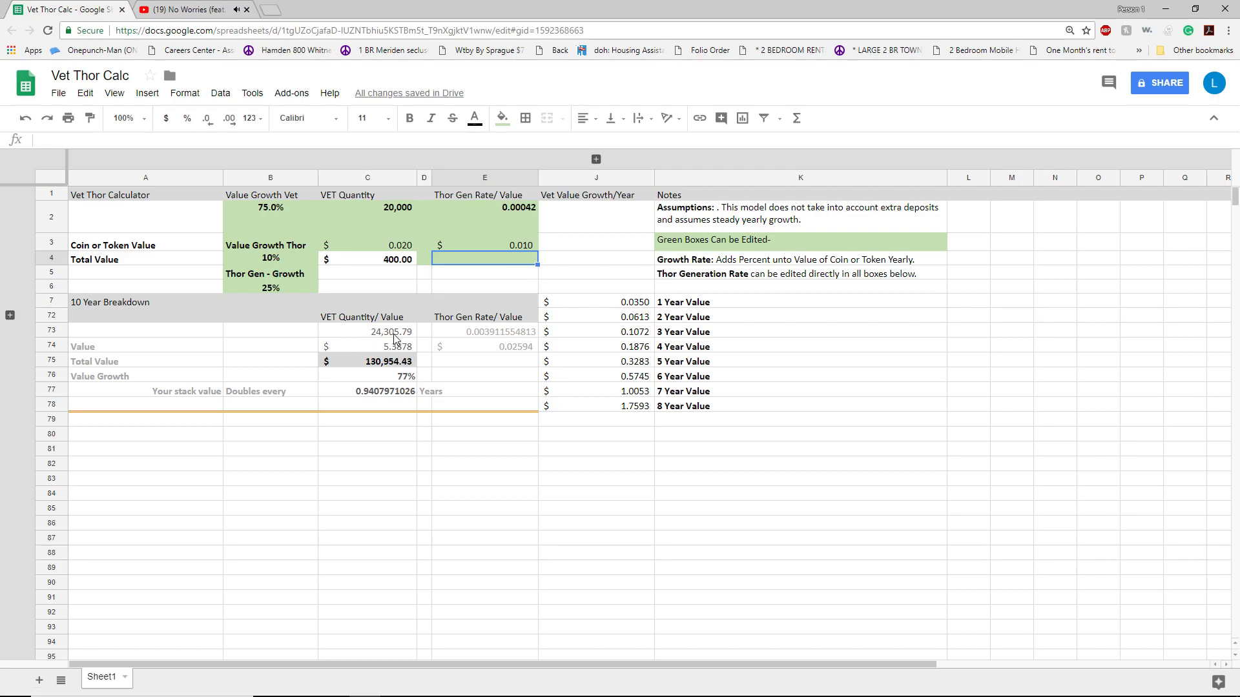
click(528, 246)
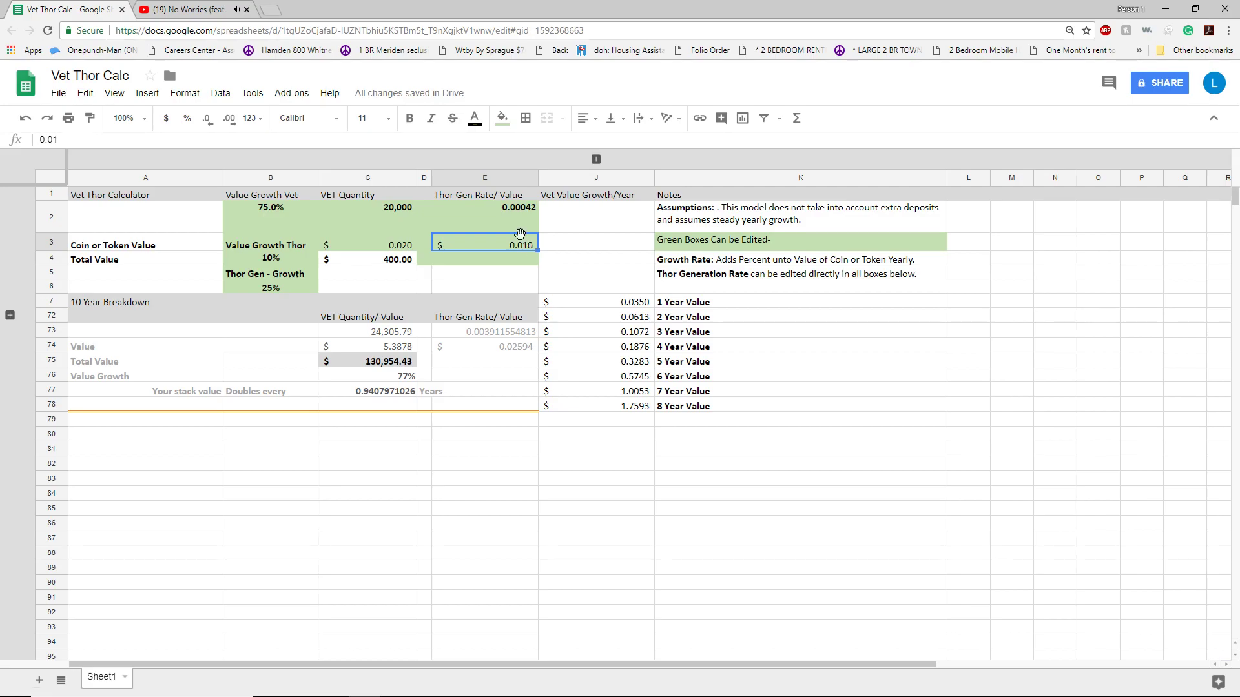
click(368, 364)
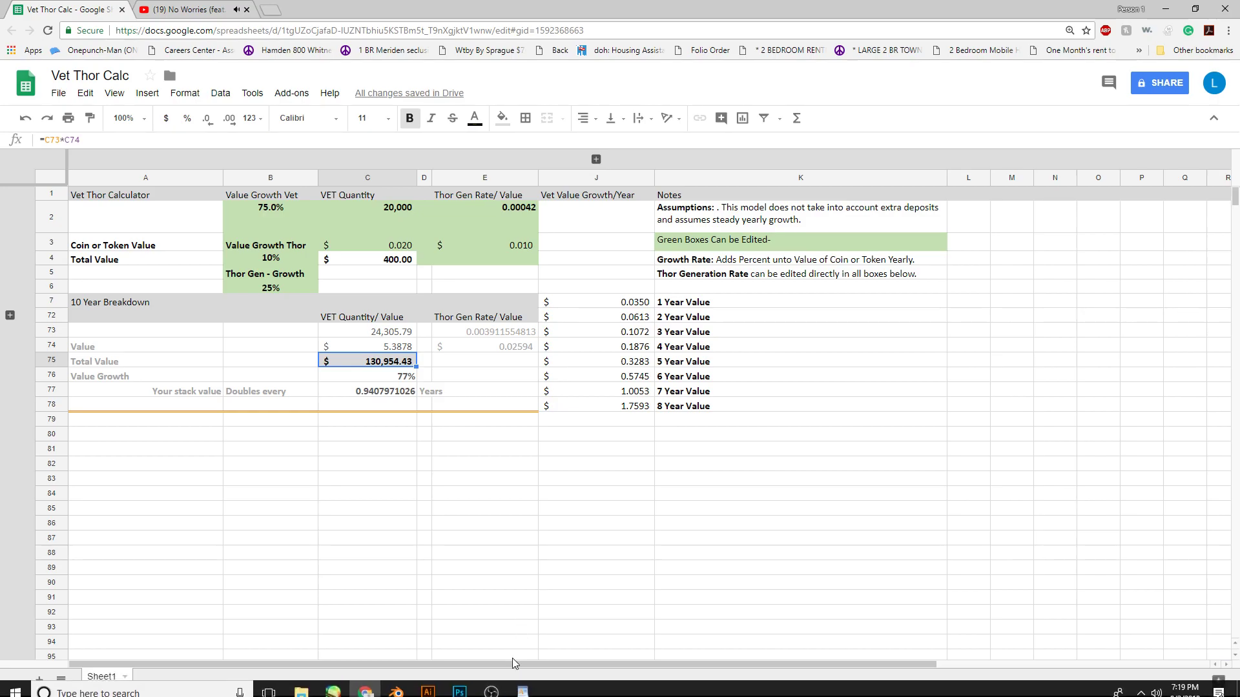
Step: Expand the hidden accumulation columns and examine the daily, monthly and yearly Thor accumulation formulas in row 2 with their VET quantity and rate inputs
click(595, 160)
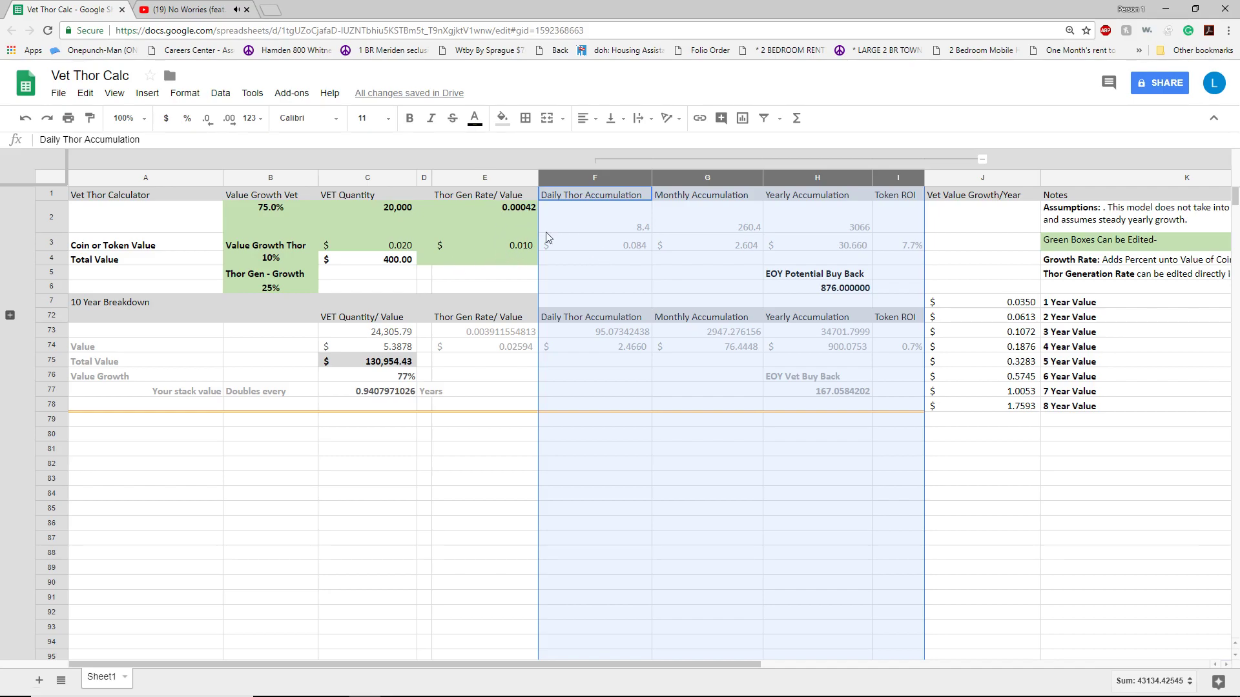
click(590, 218)
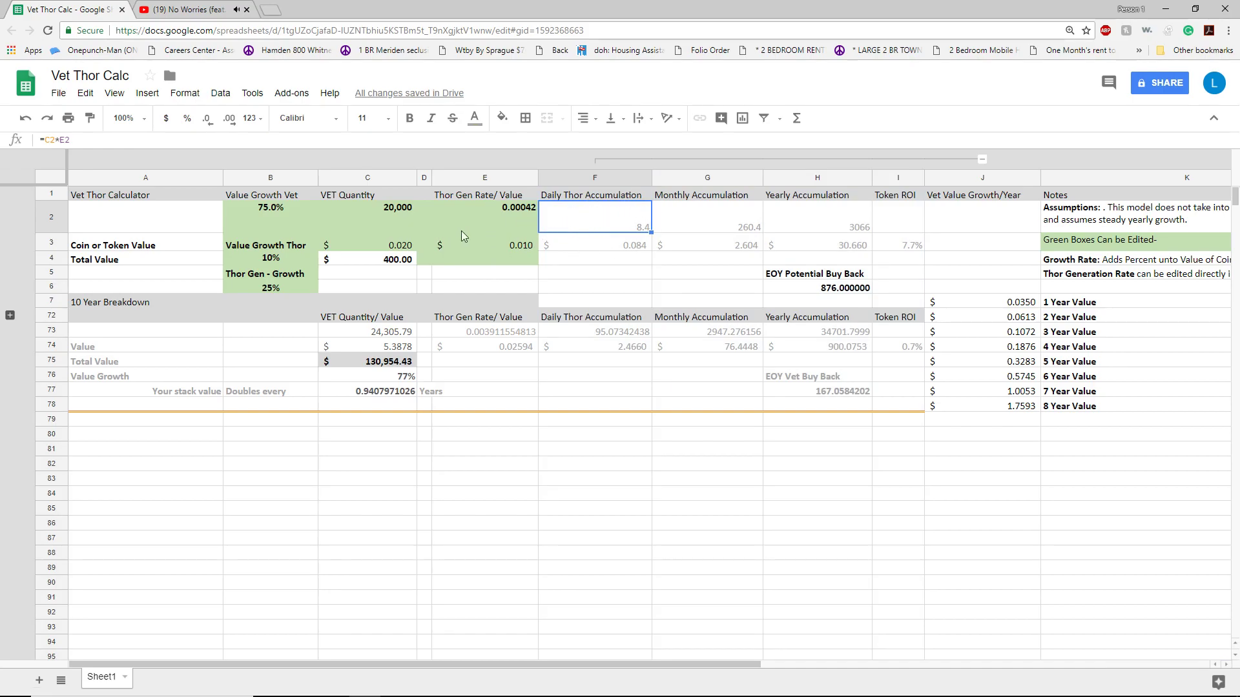
click(401, 225)
click(504, 222)
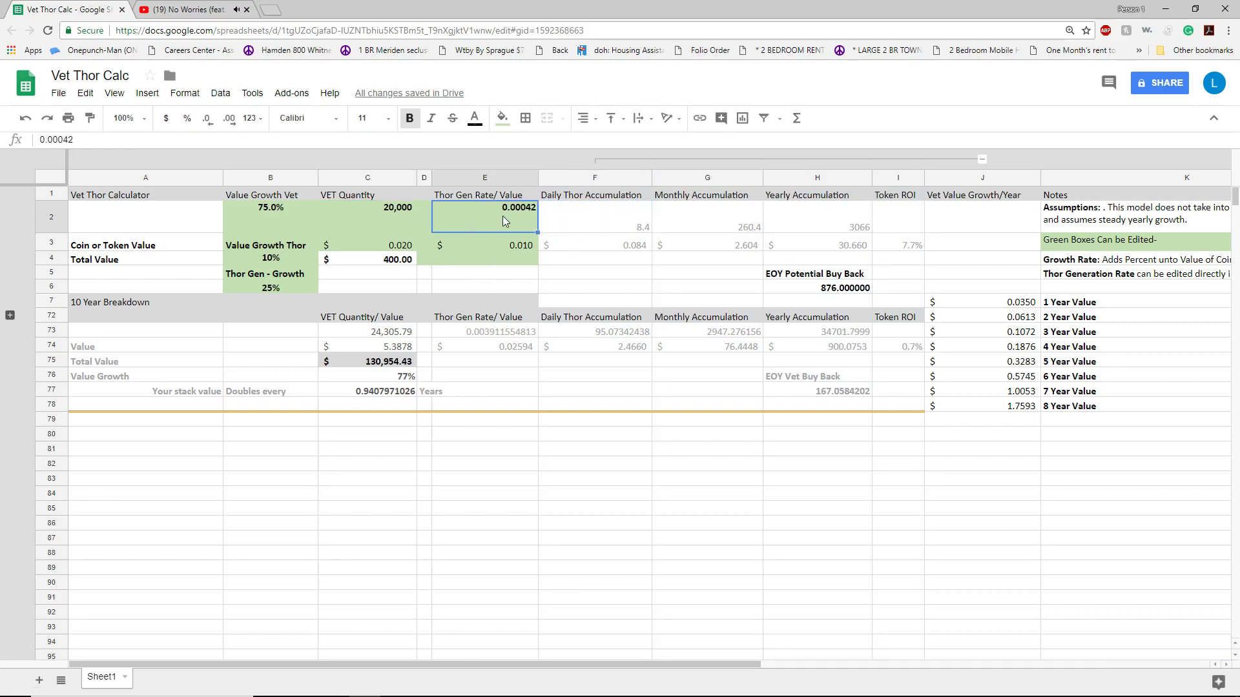
click(614, 217)
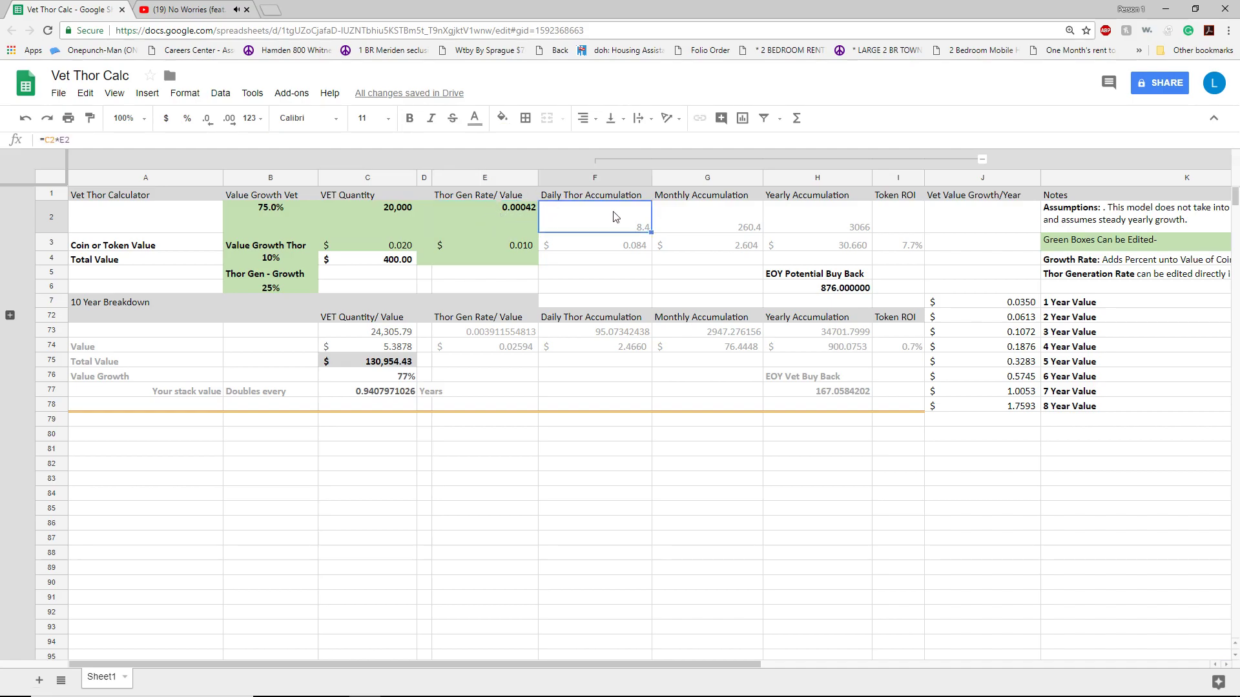
click(725, 223)
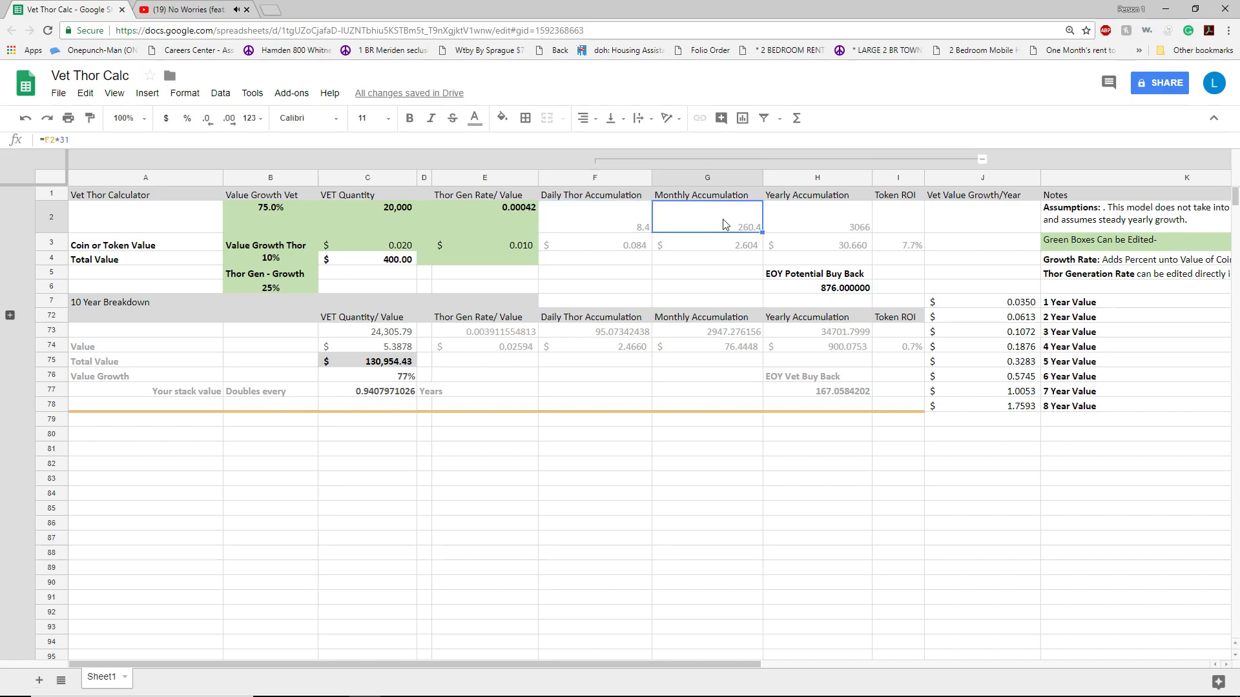
click(648, 227)
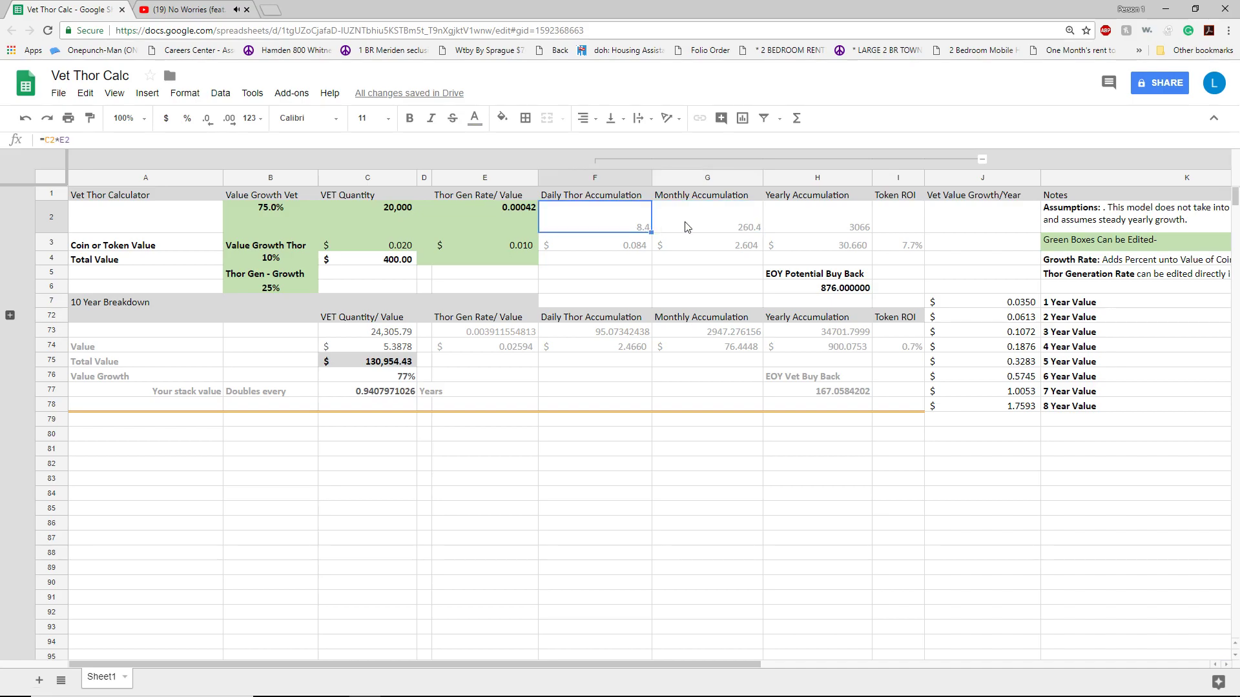
click(734, 224)
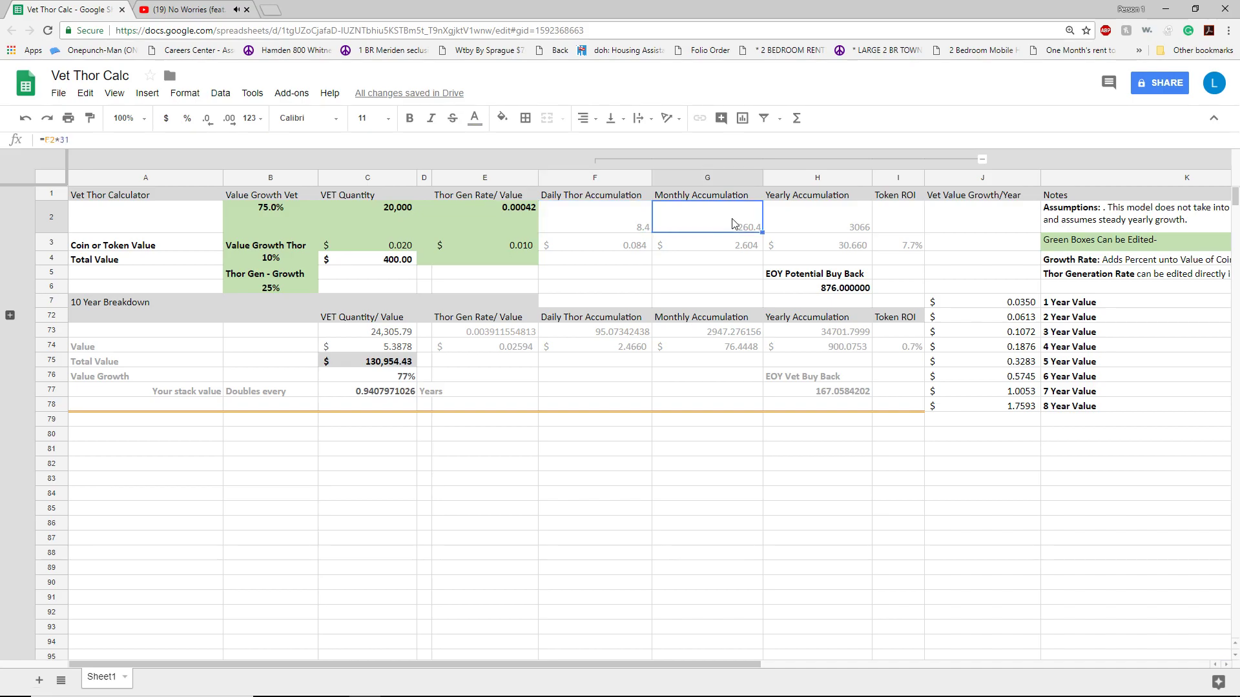
click(805, 222)
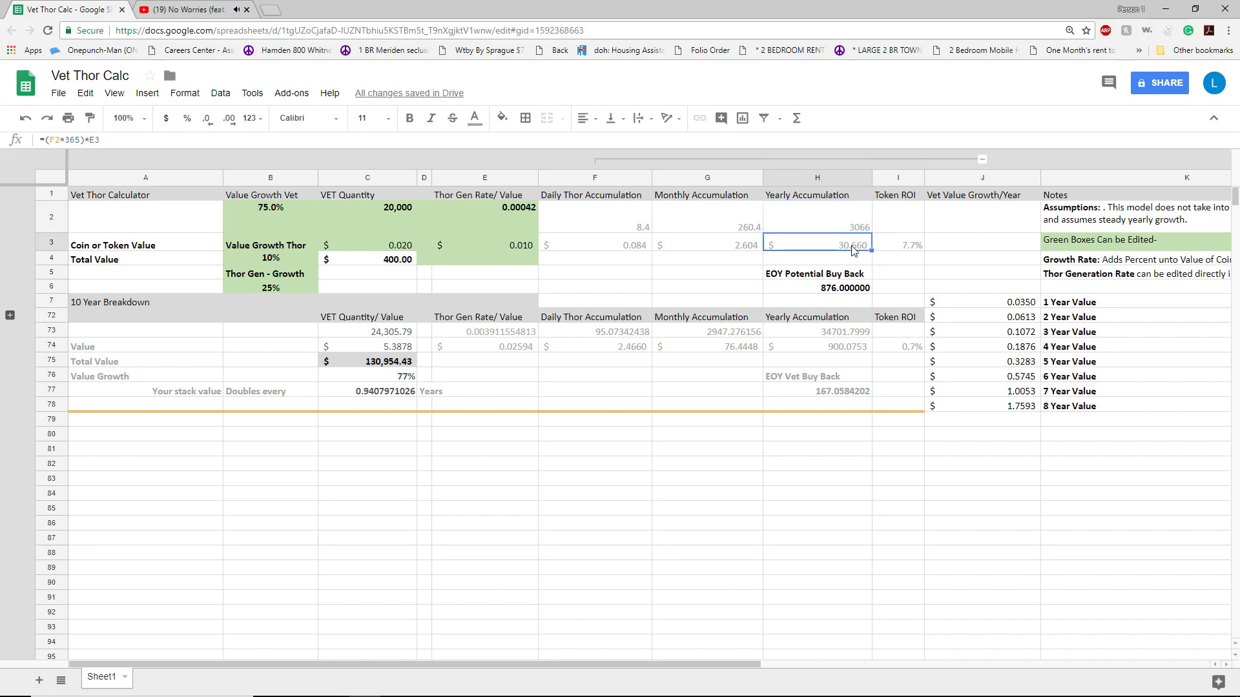
Step: Trace the yearly Thor dollar value in H3 from the token value in E3 to the EOY Potential Buy Back in H6, and check the Vet growth rate
click(514, 248)
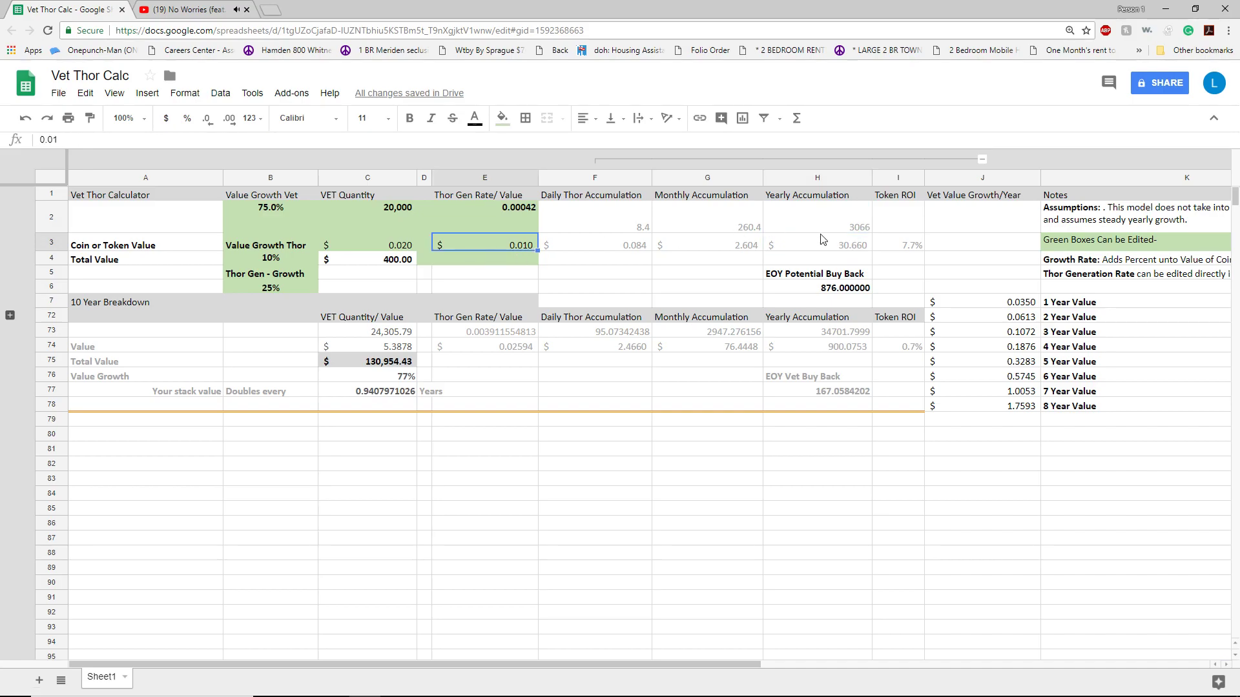
click(842, 249)
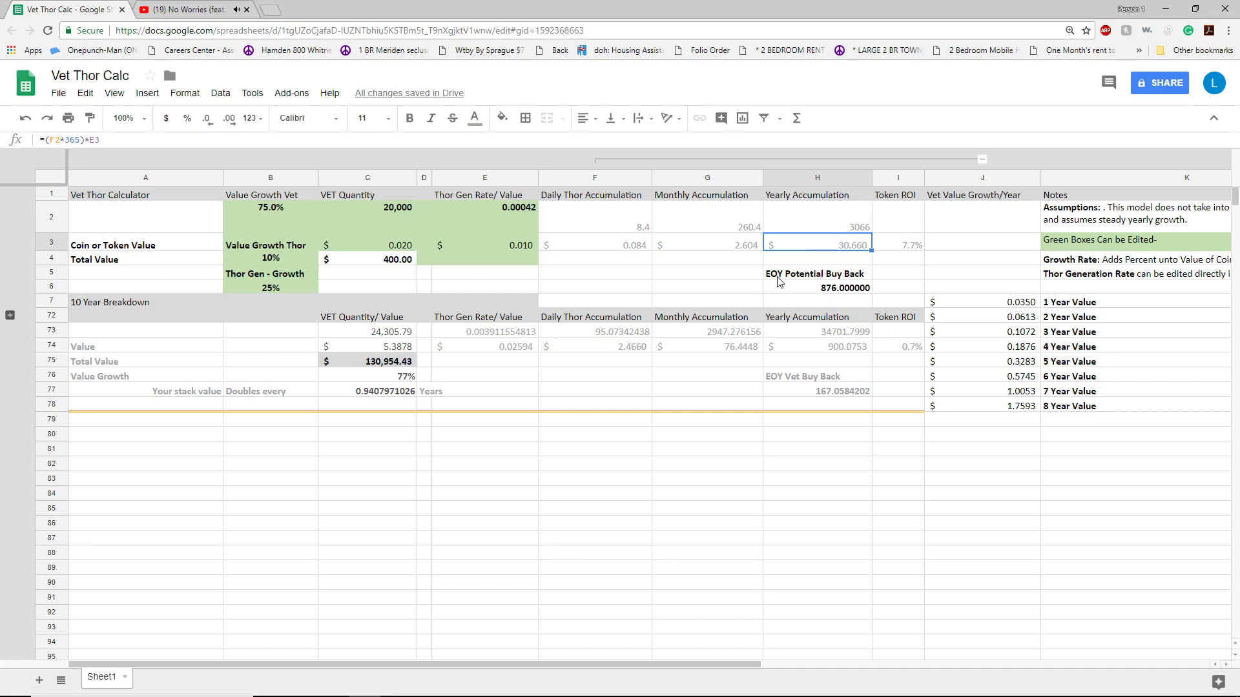
click(827, 290)
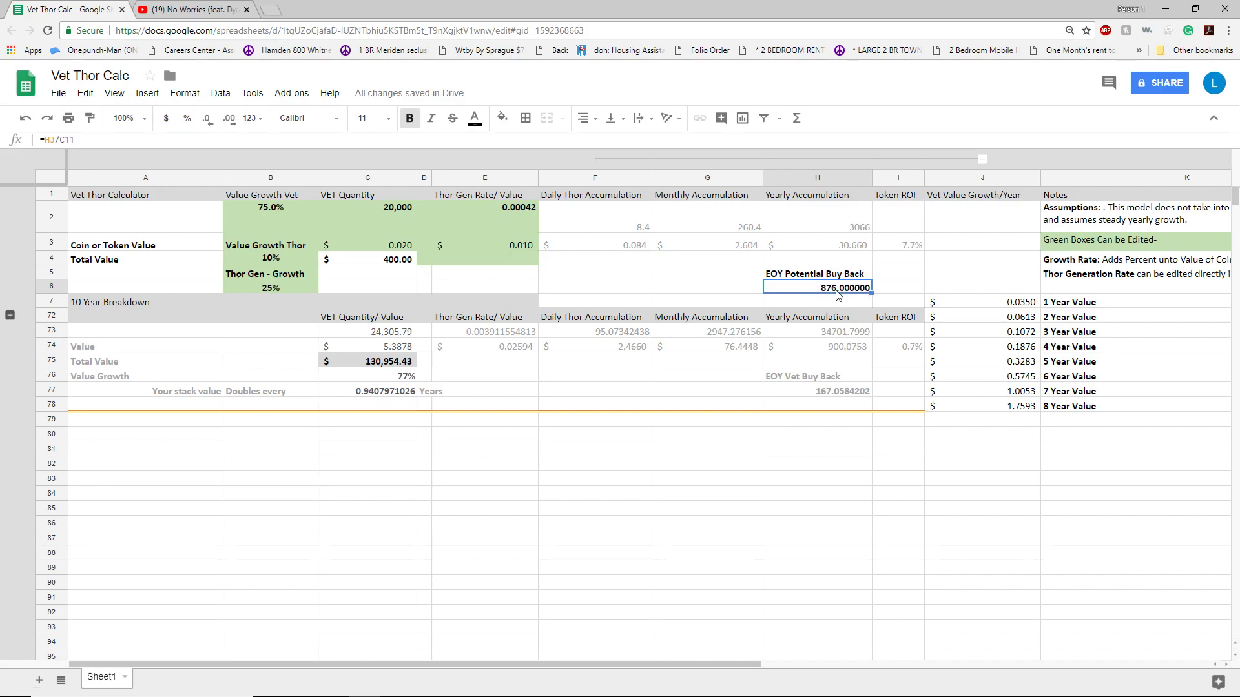
click(849, 249)
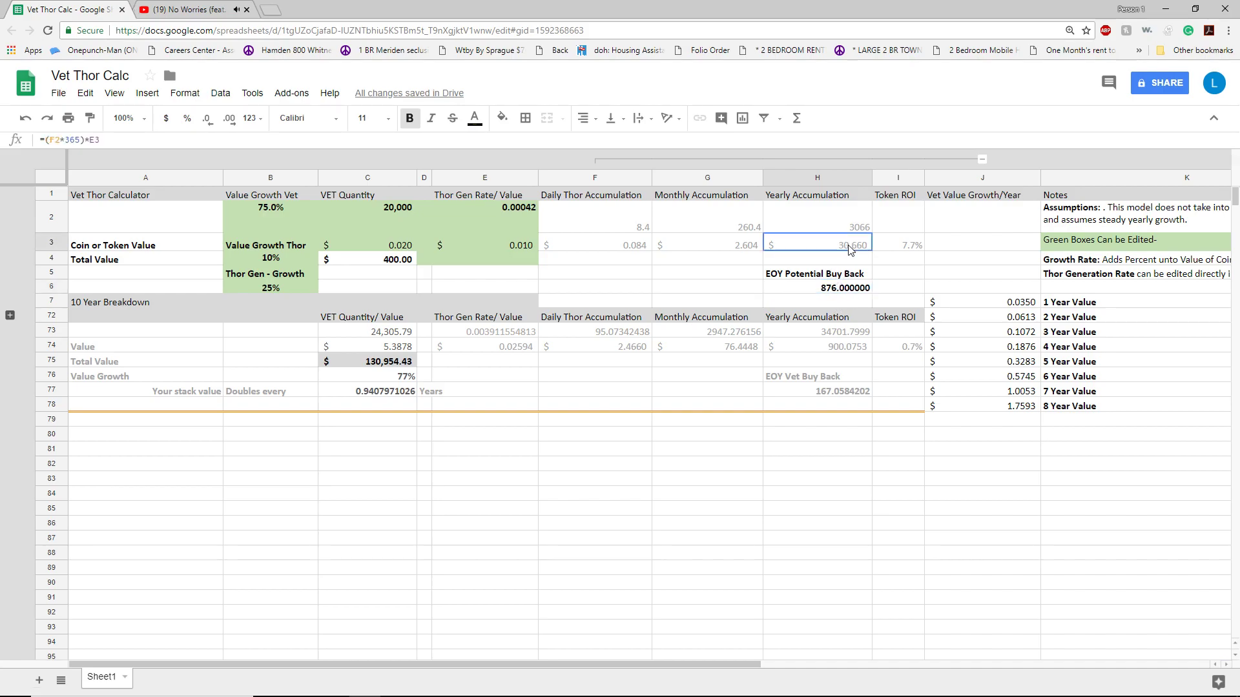
click(268, 214)
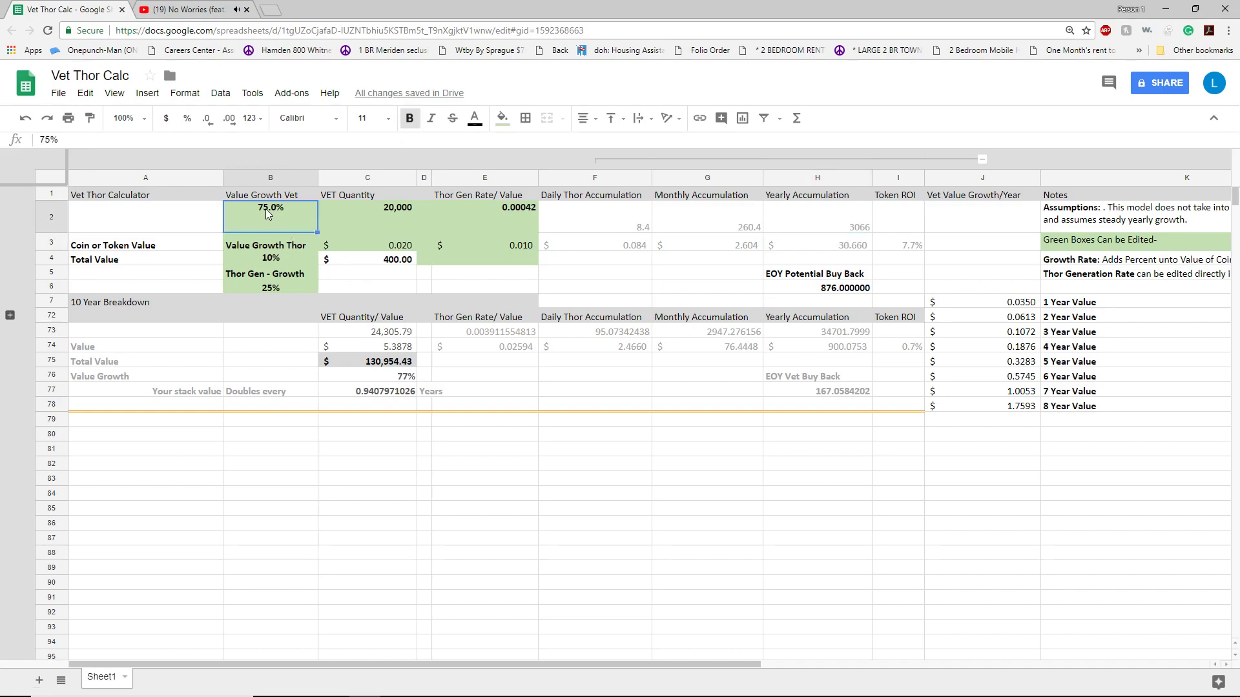
Step: Check the yearly Thor value in H3 and the VET price in C3, and expand the 10 Year and 5 Year Breakdown rows
click(858, 248)
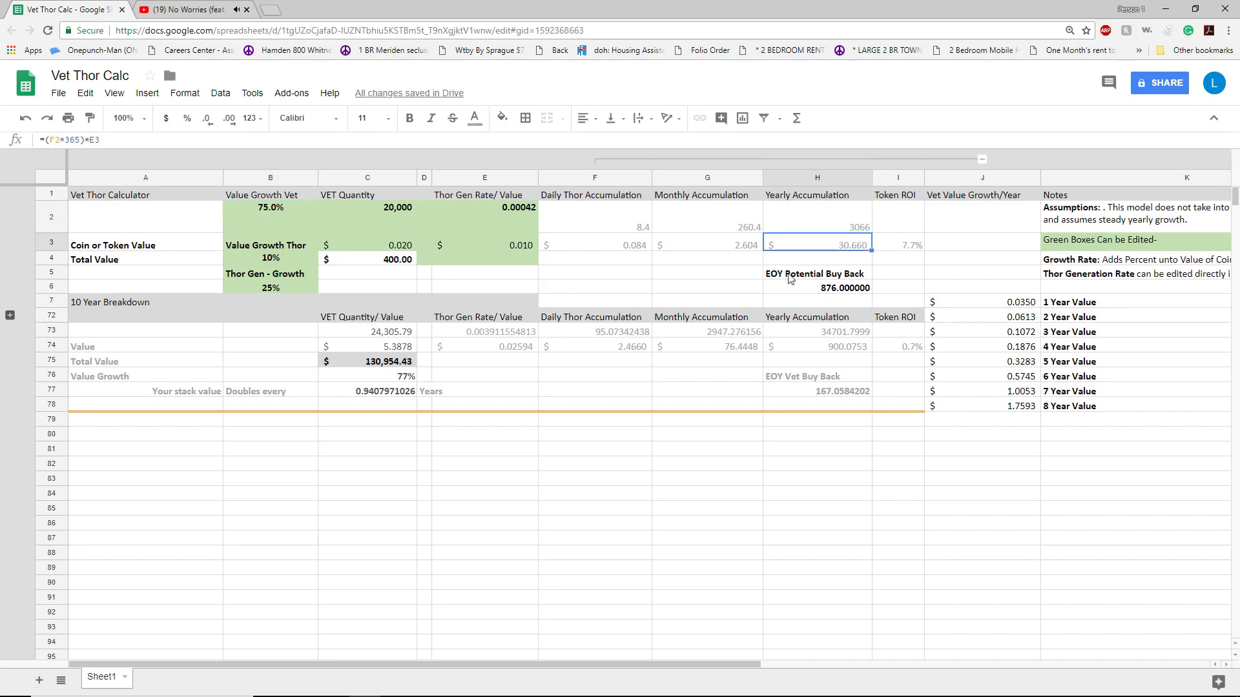
click(402, 245)
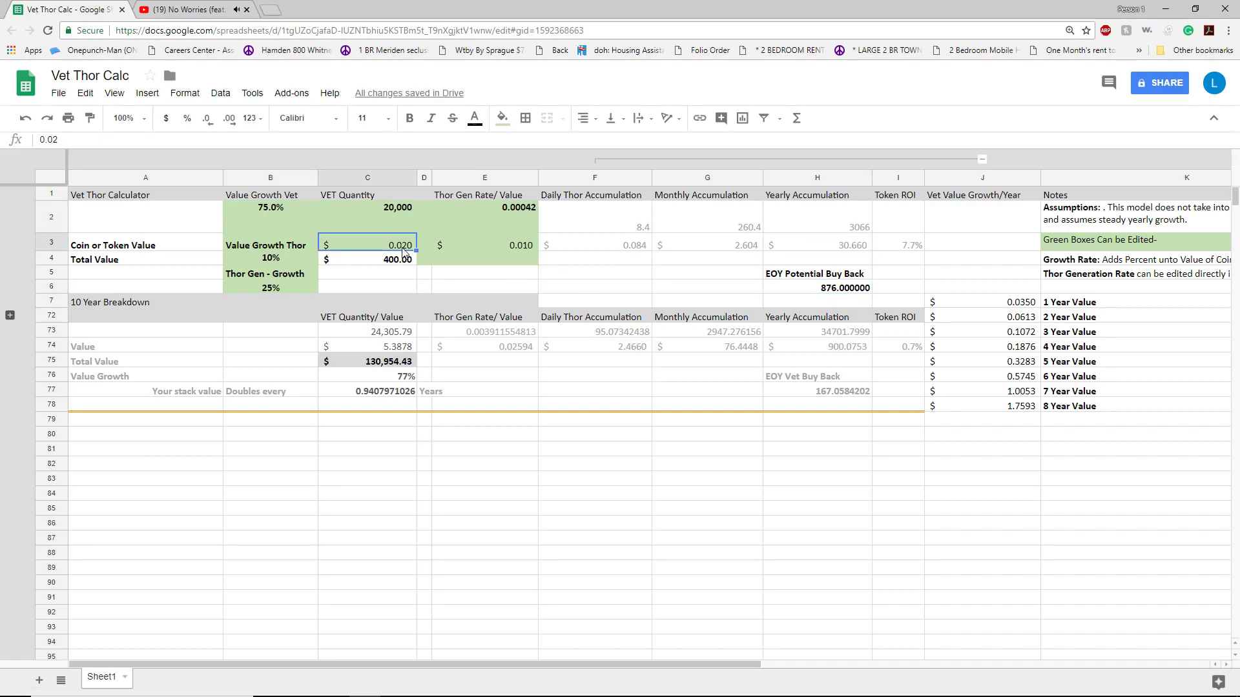
click(10, 315)
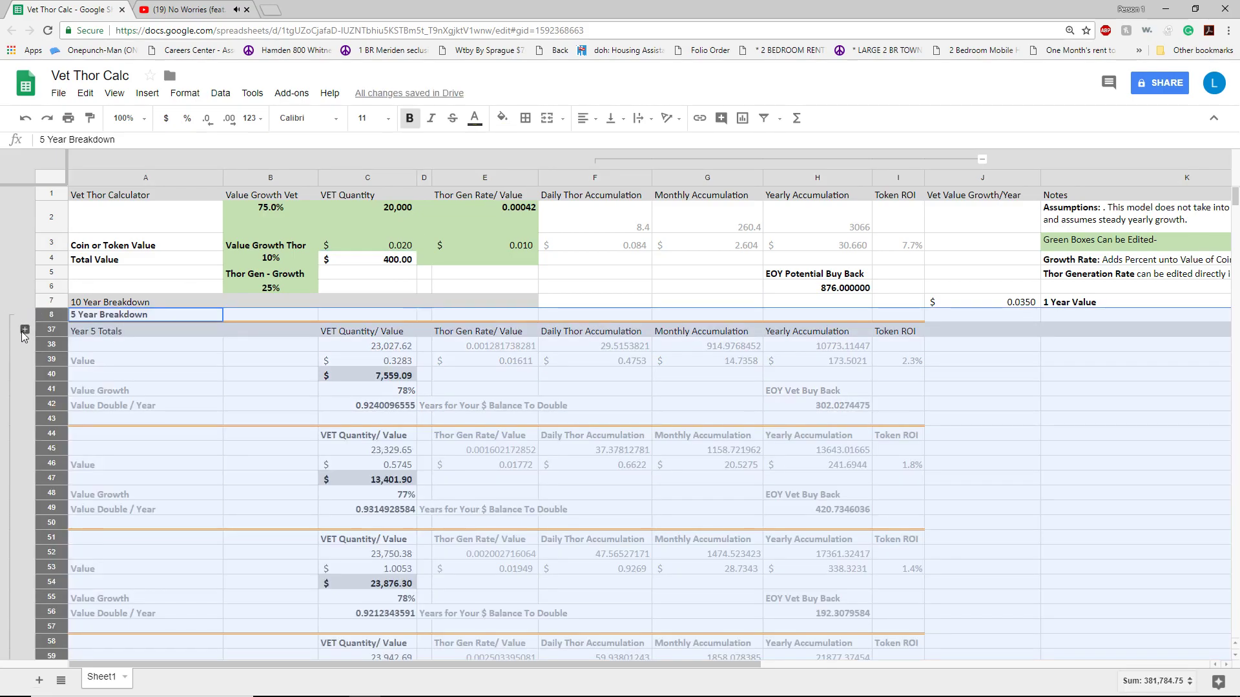
click(22, 330)
click(148, 316)
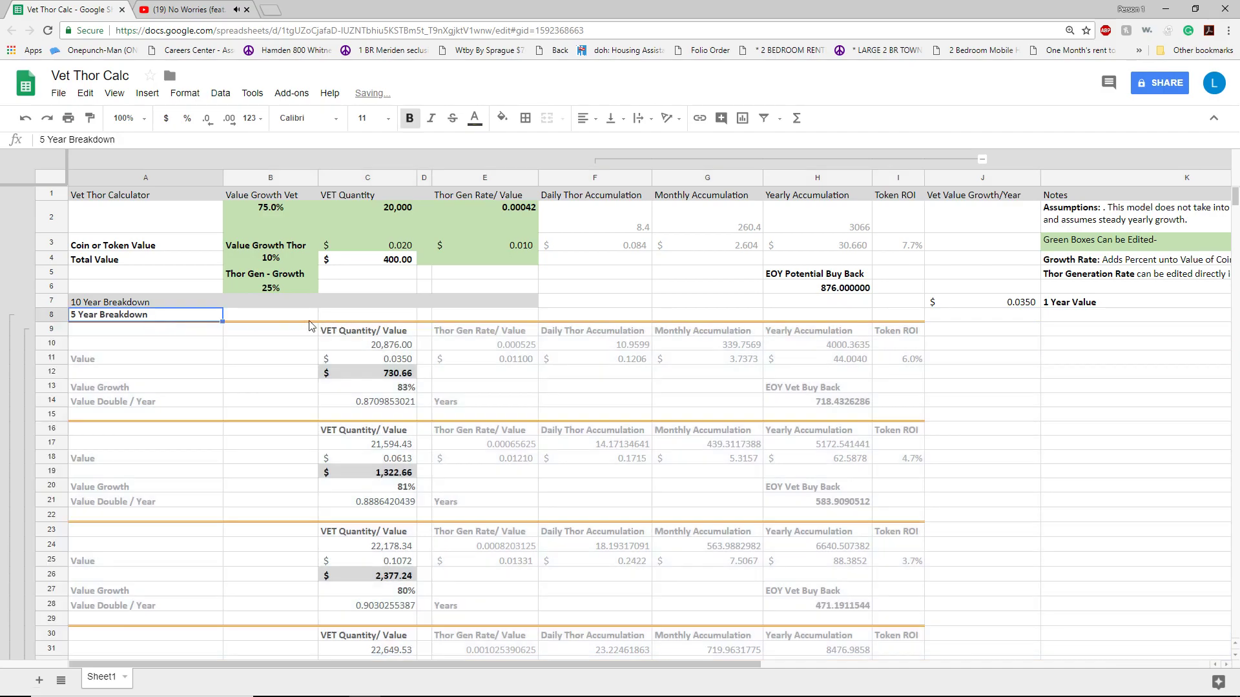
click(90, 335)
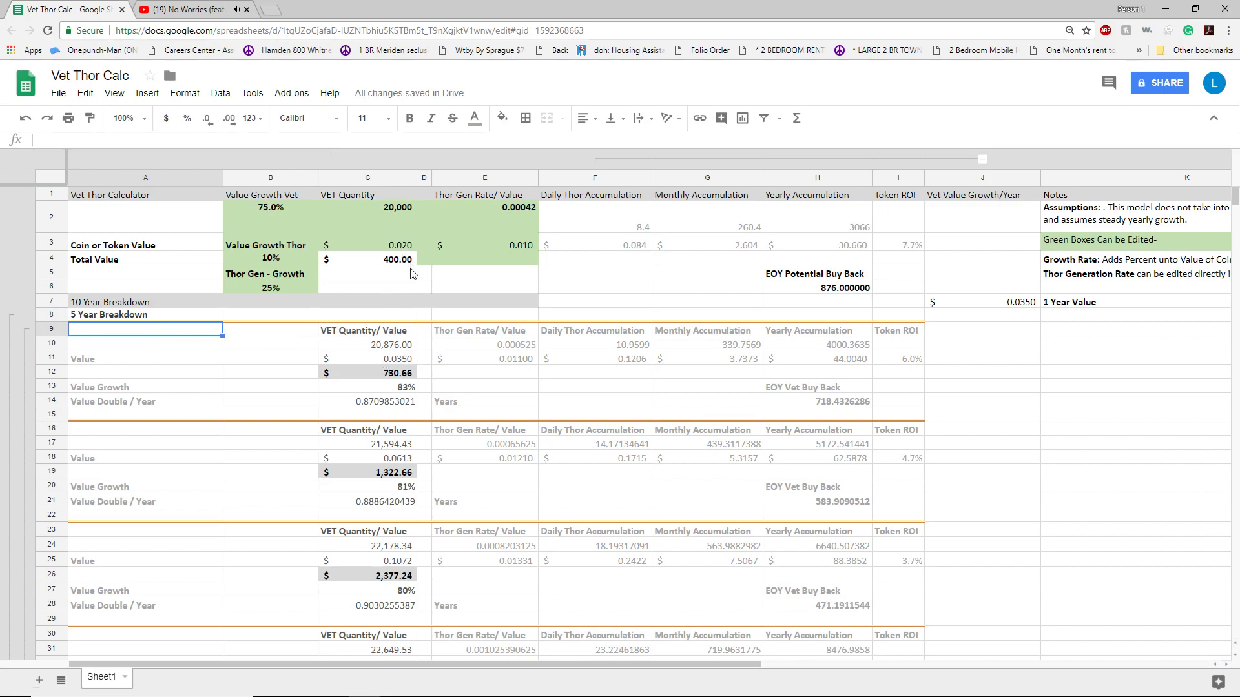
Step: Examine the year 1 VET price formula in C11 and the VET quantity formulas in C10, C17 and C24
click(399, 361)
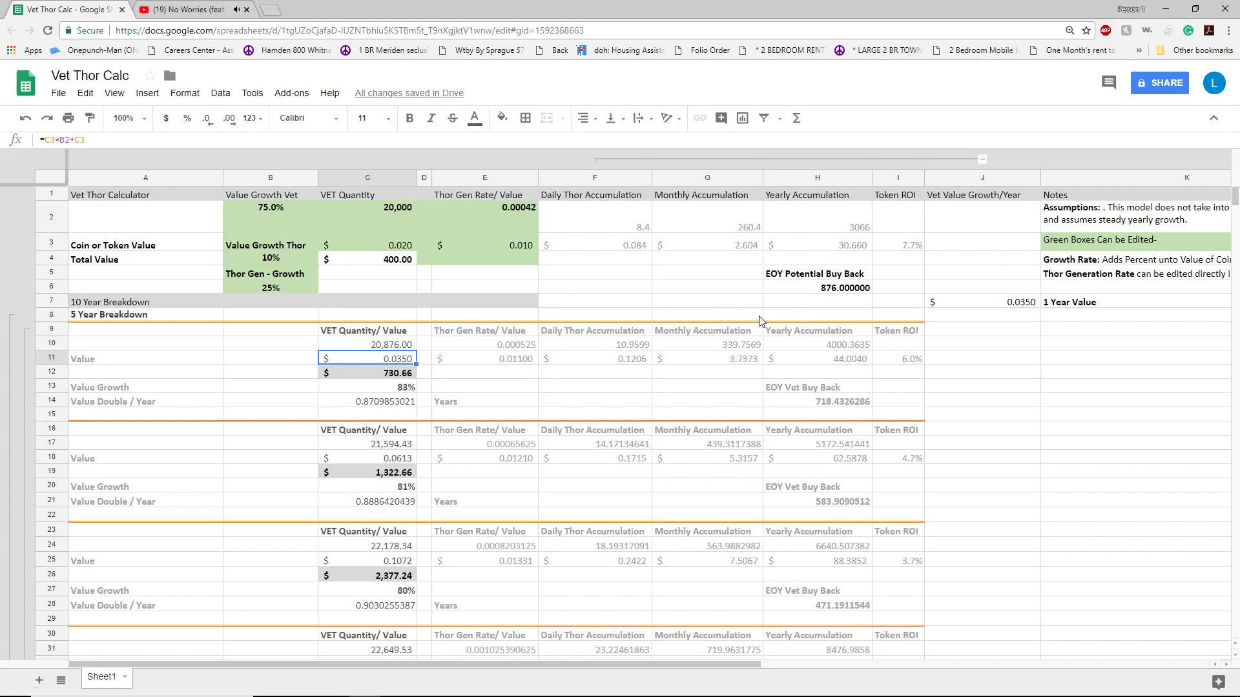
click(403, 347)
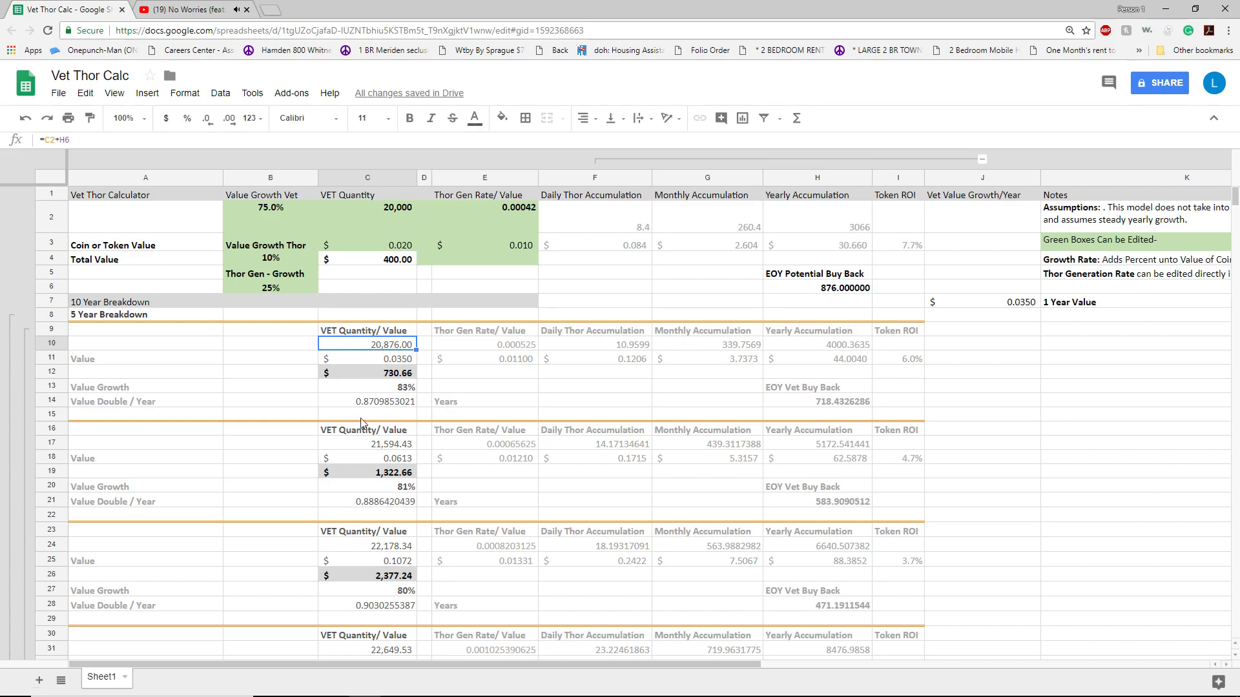
click(374, 444)
click(372, 552)
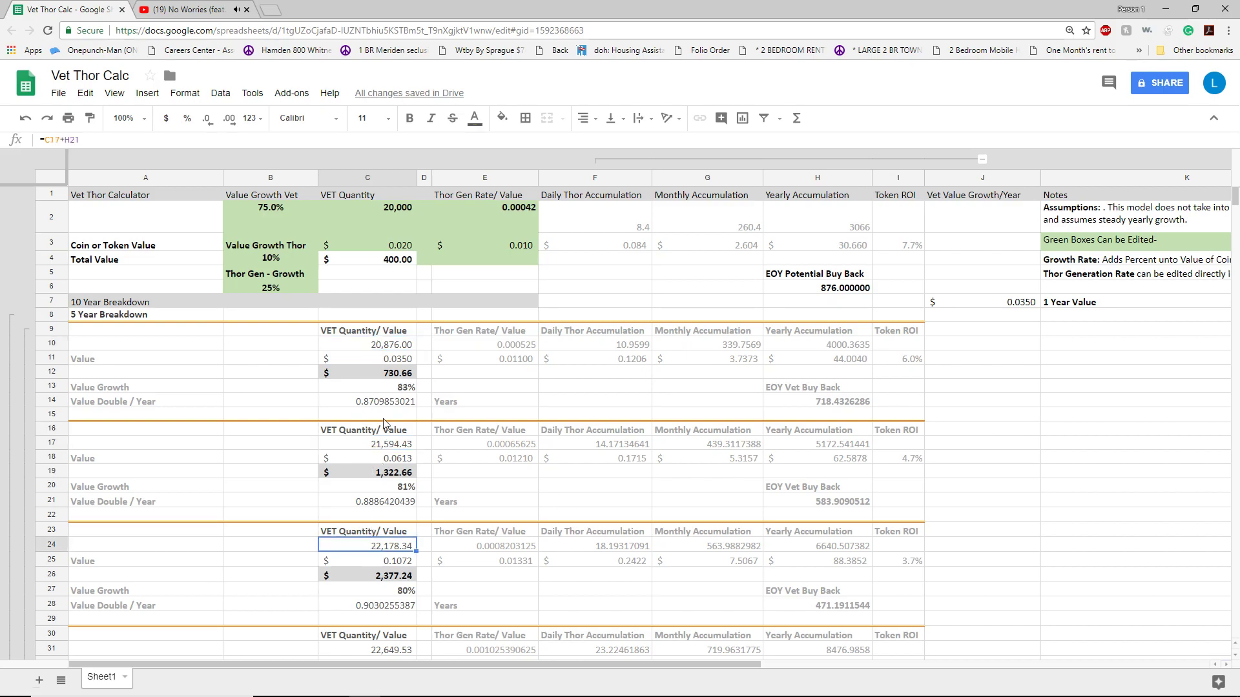
click(391, 349)
click(396, 450)
click(388, 550)
Step: Add 2000 extra VET to the year 1 quantity formula in C10, making it =C2+H6+2000
click(397, 345)
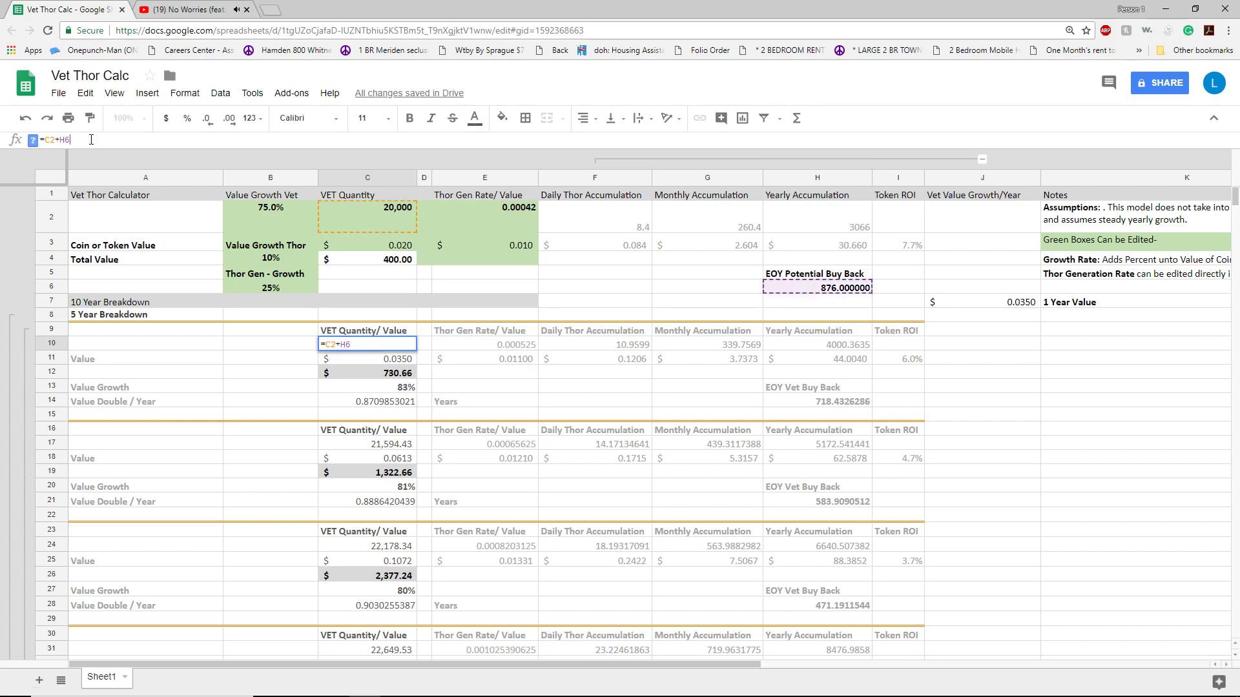
text(+2000)
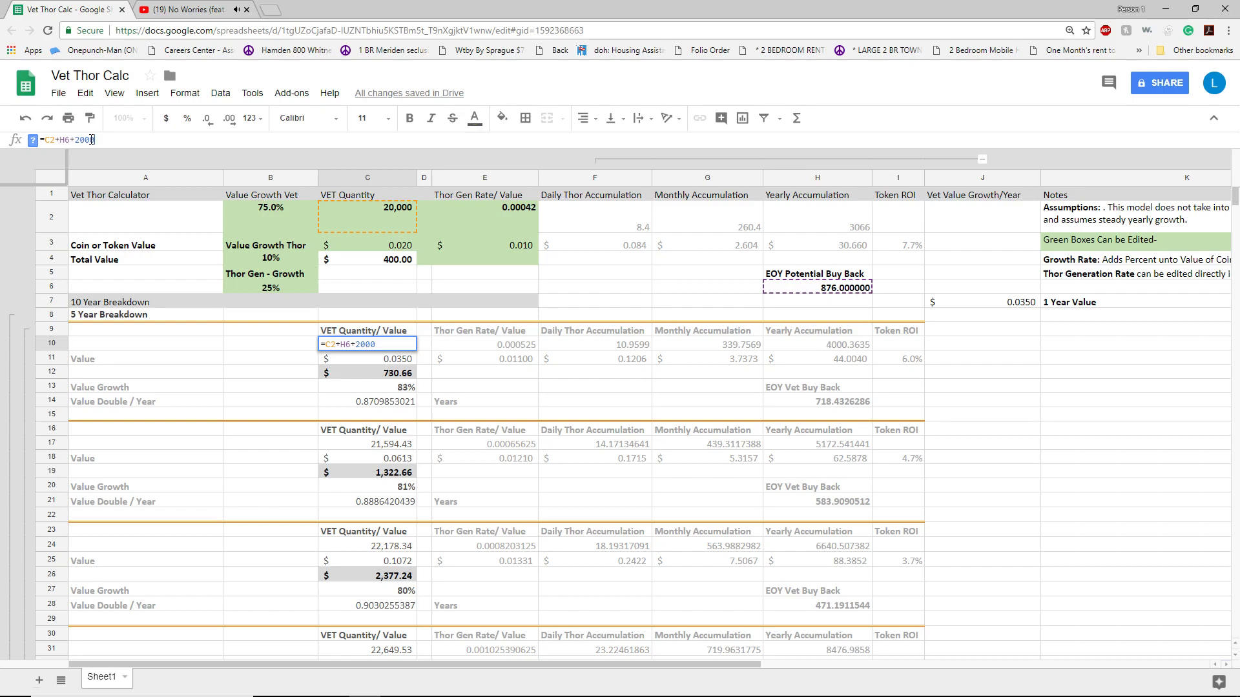
key(Return)
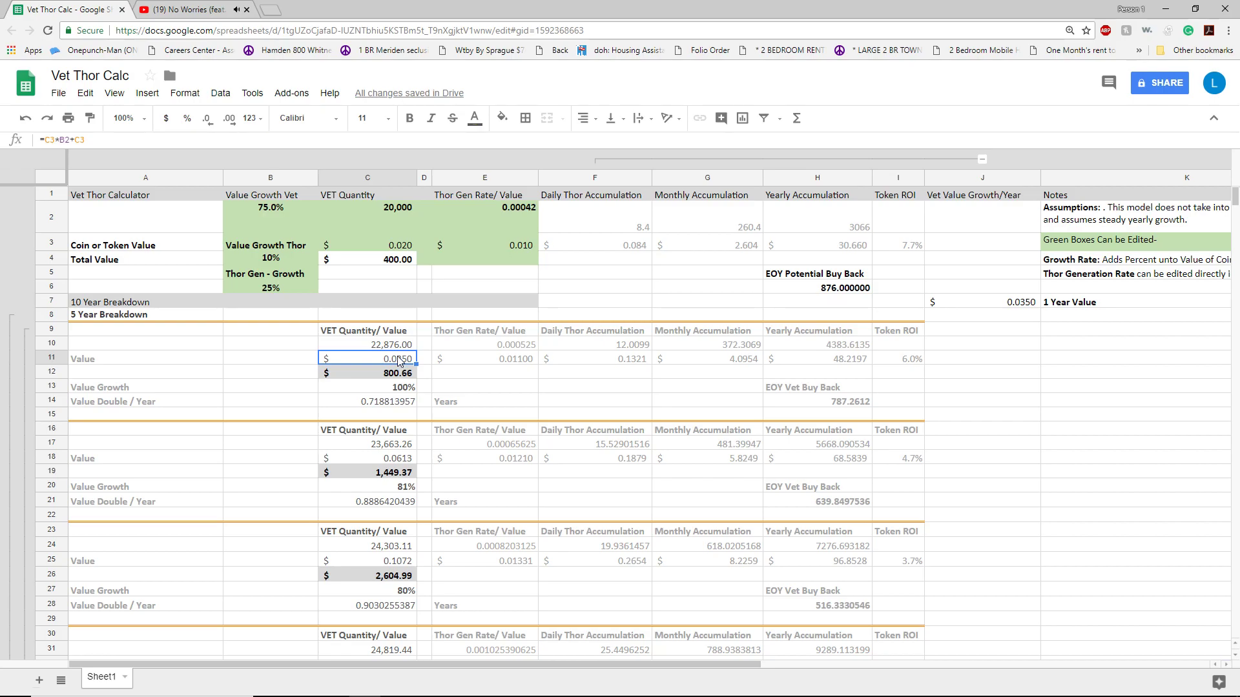
Step: Add 2300 extra VET to the year 2 quantity formula in C17, making it =C10+H14+2300
click(388, 450)
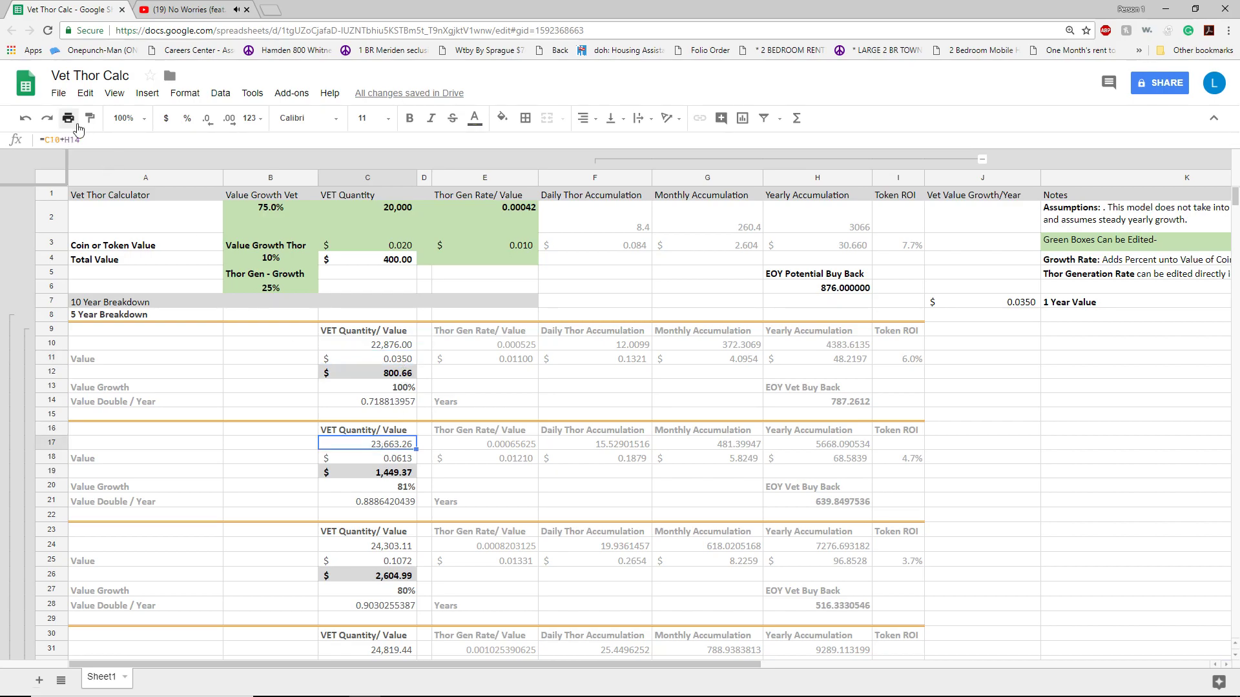
click(91, 141)
text(+2300)
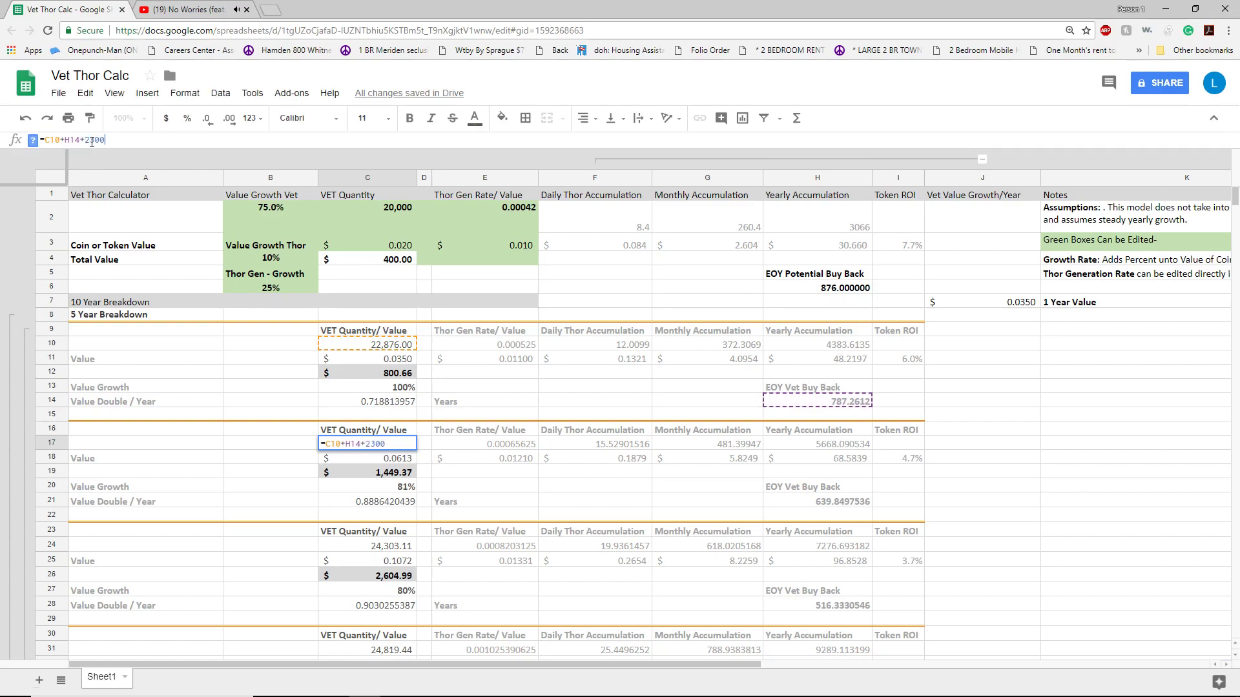
key(Return)
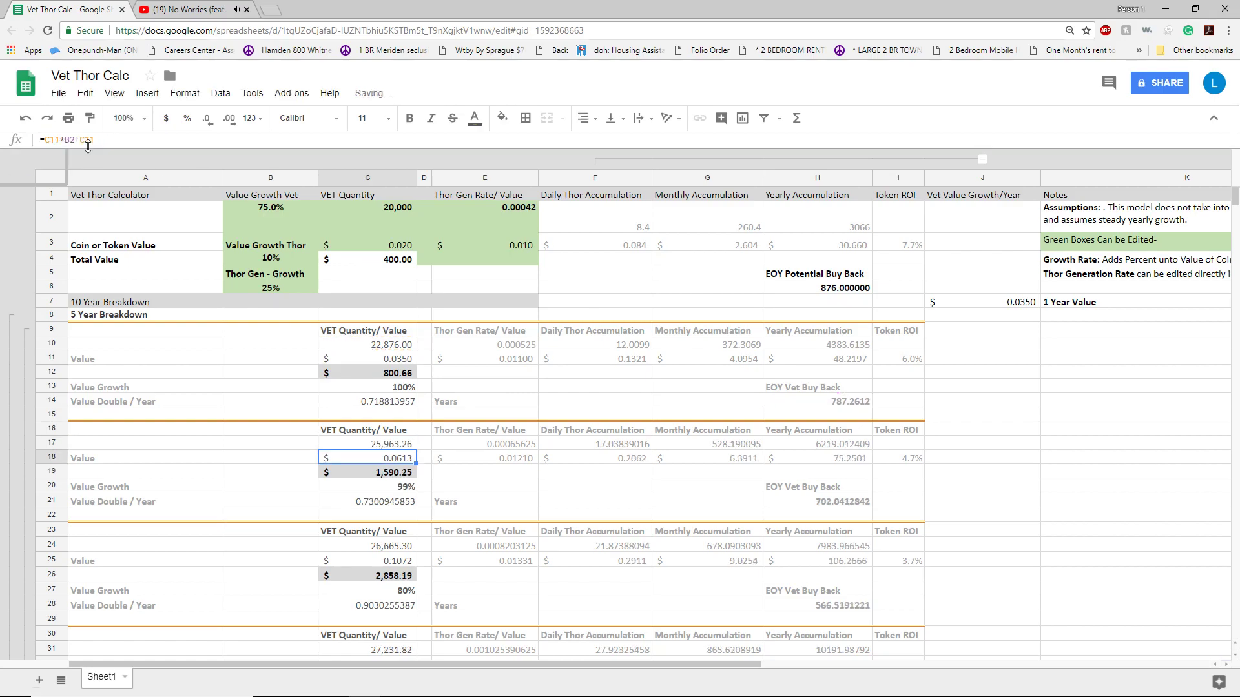
Step: Examine the Token ROI formulas in I3 and I11, tracing the latter to the yearly value in H11 and total value in C12
click(358, 545)
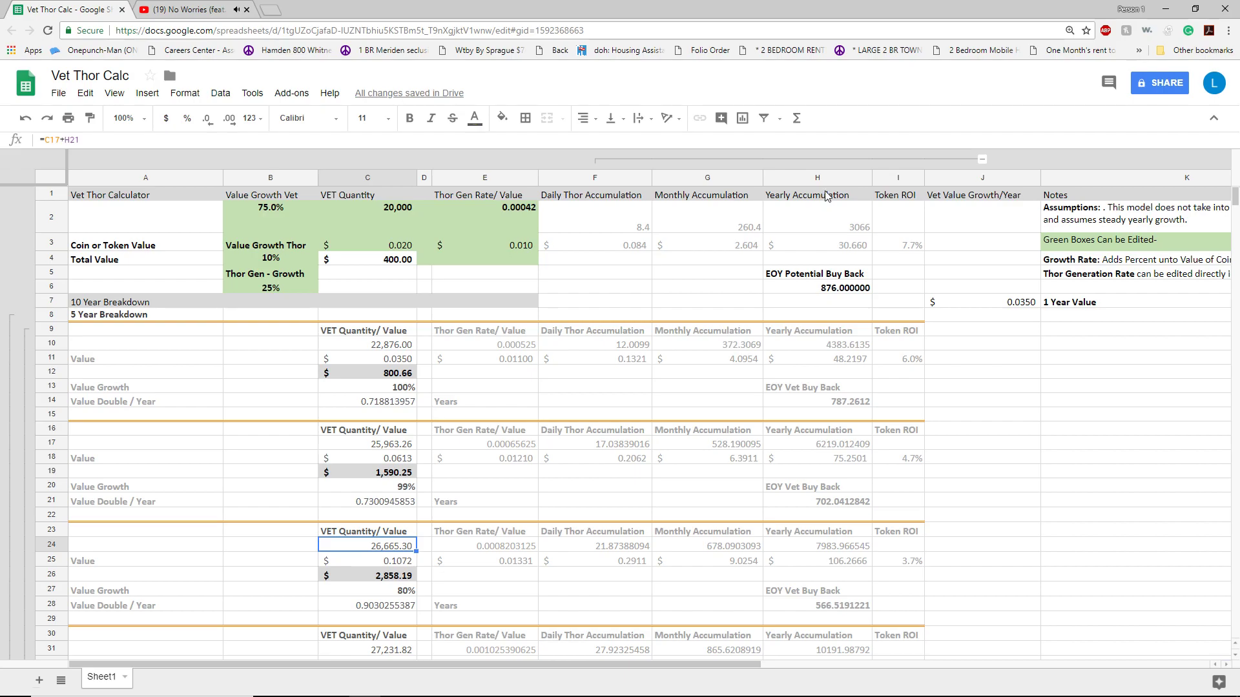
click(904, 247)
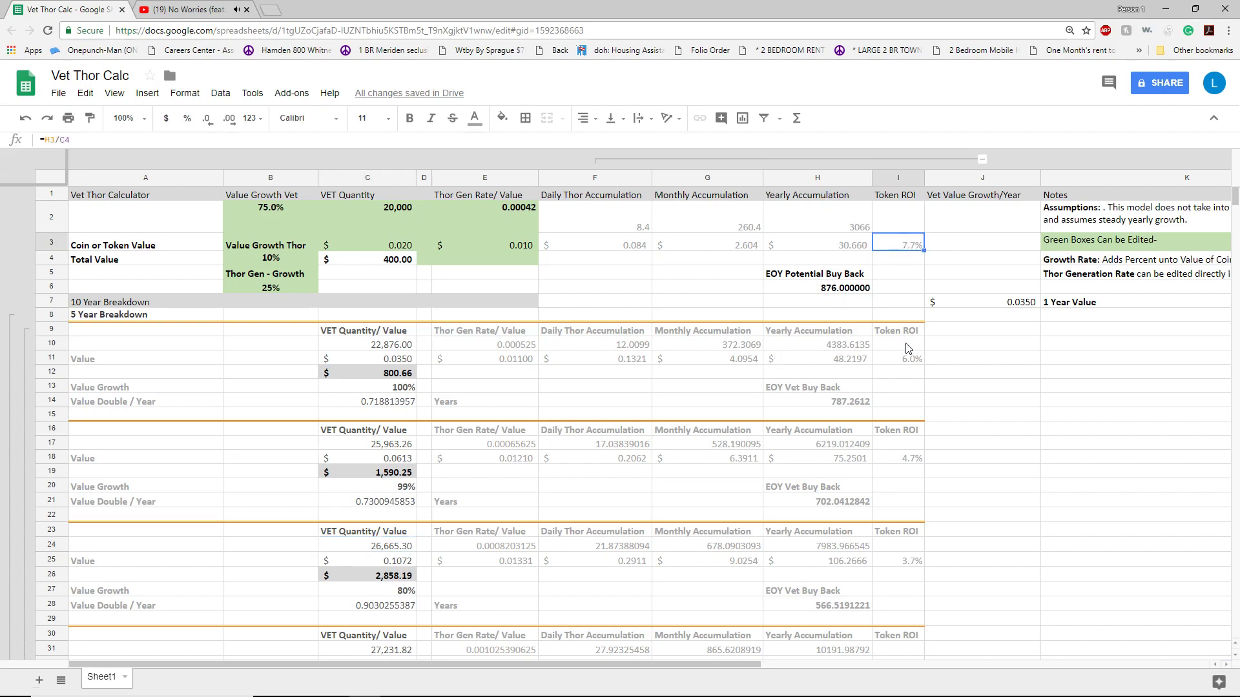
click(906, 361)
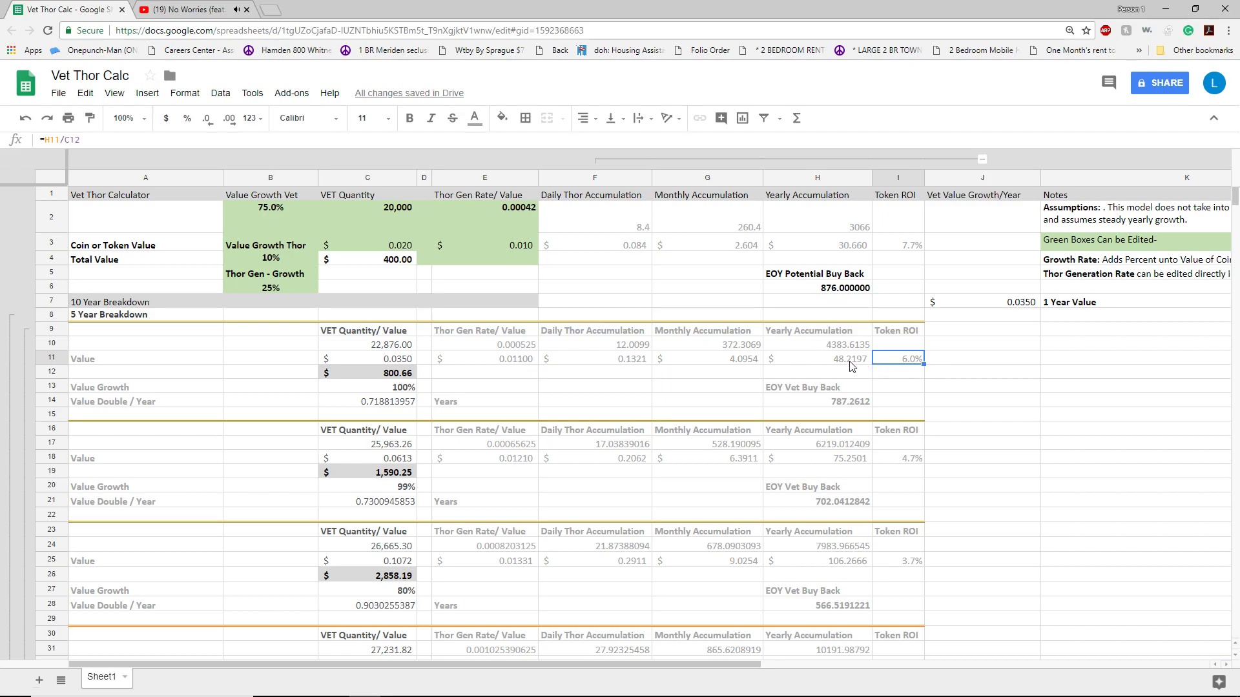
key(shift+Left)
key(shift+Right)
click(858, 366)
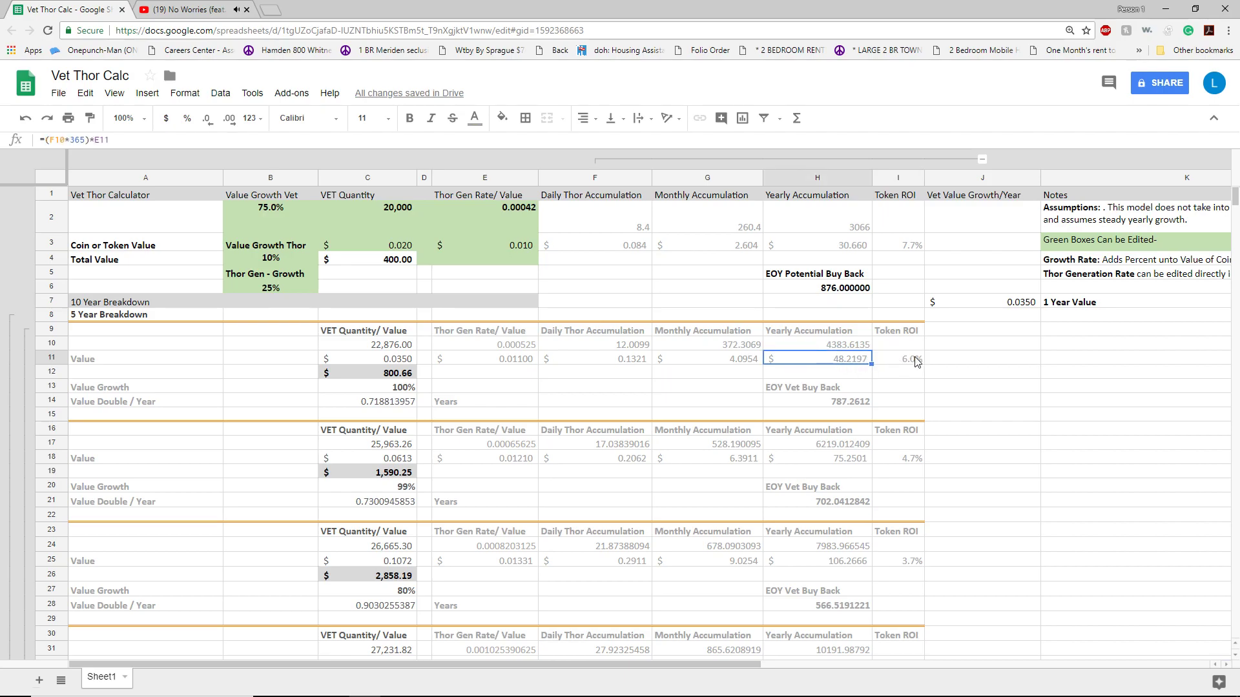
click(386, 374)
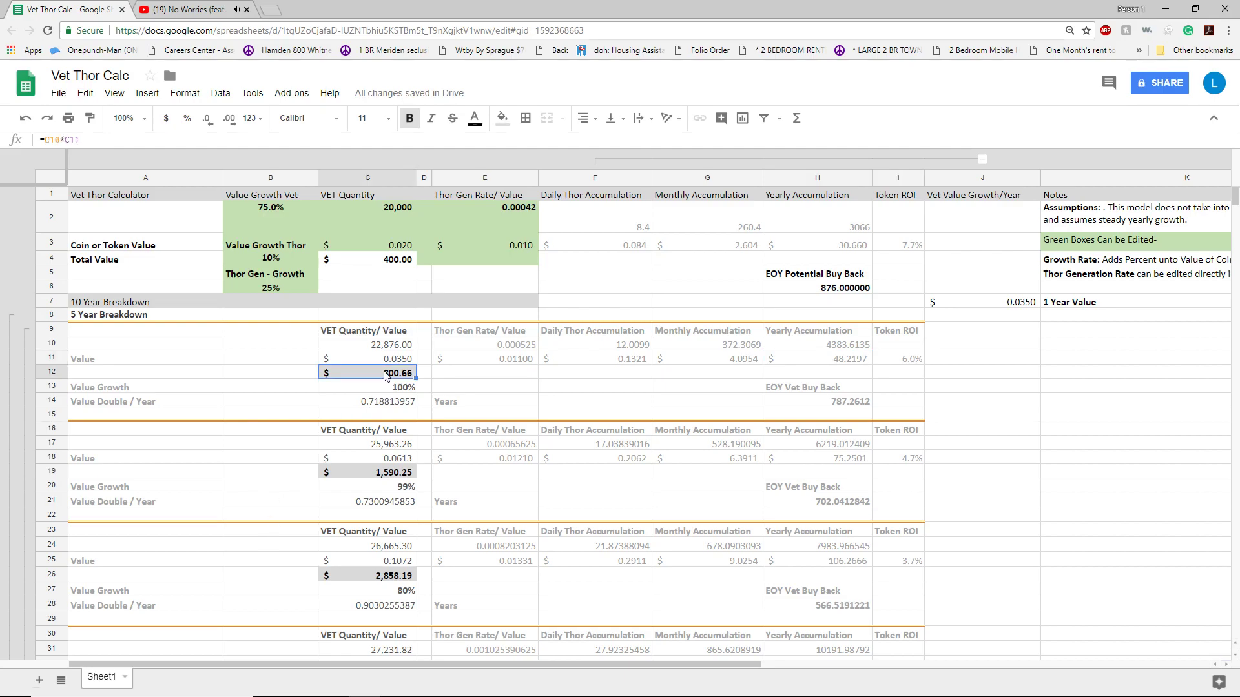
click(904, 362)
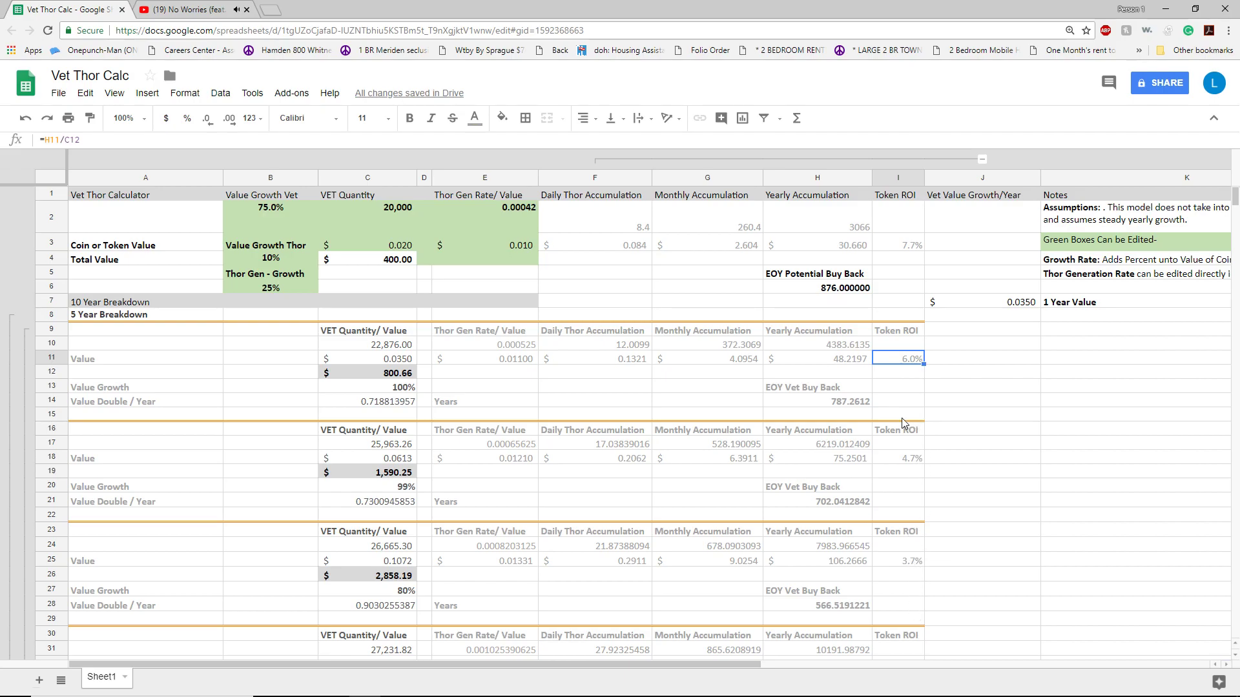
Step: Trace the year 1 Value Growth formula in C13 to the total values in C4 and C12, and check the VET growth rate
click(279, 206)
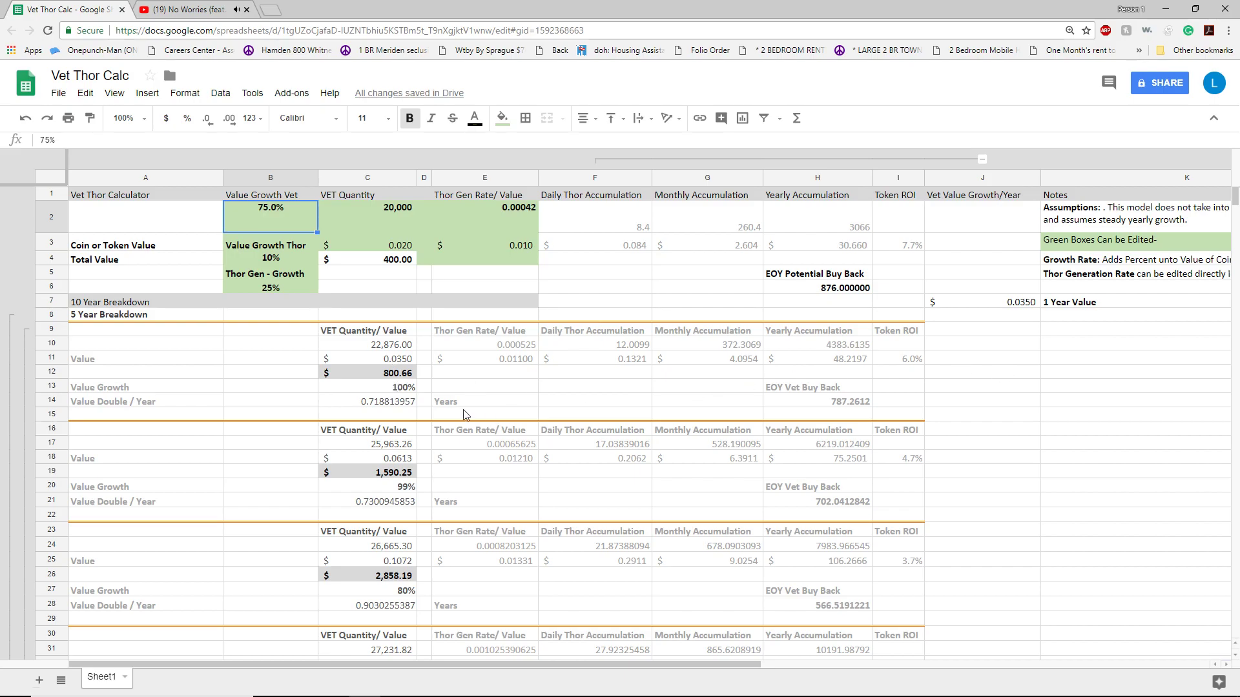
click(117, 388)
click(404, 386)
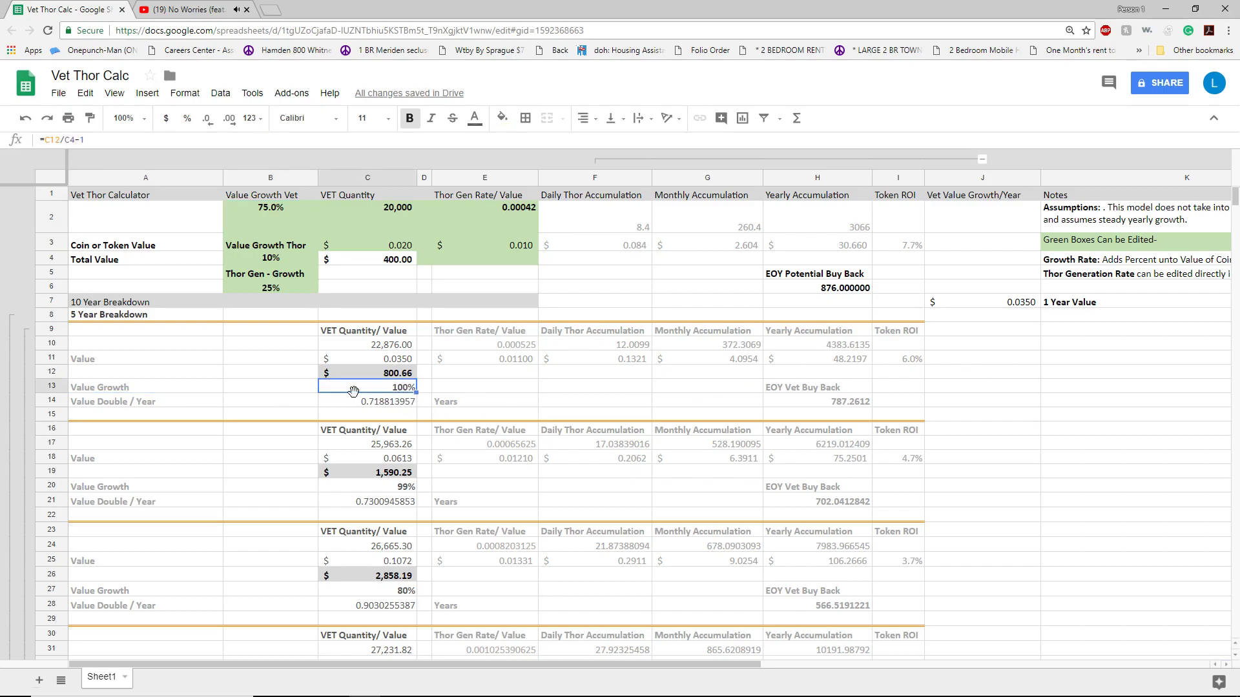
click(282, 398)
click(404, 394)
click(394, 262)
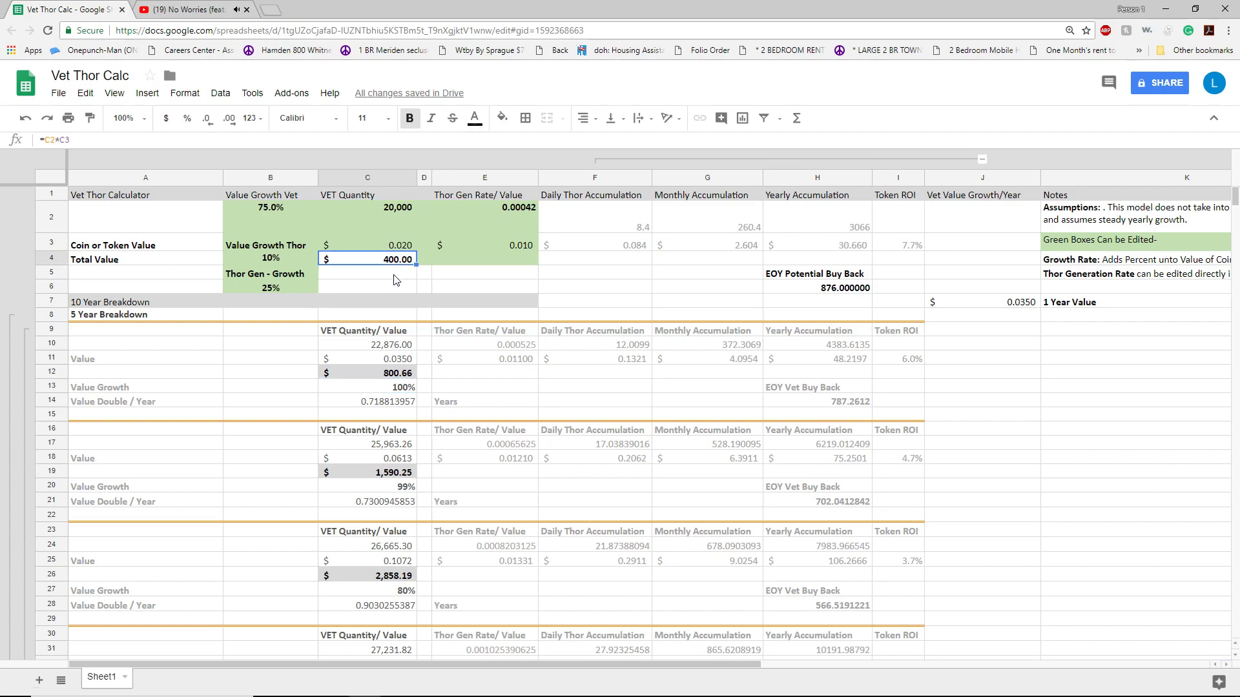
click(404, 372)
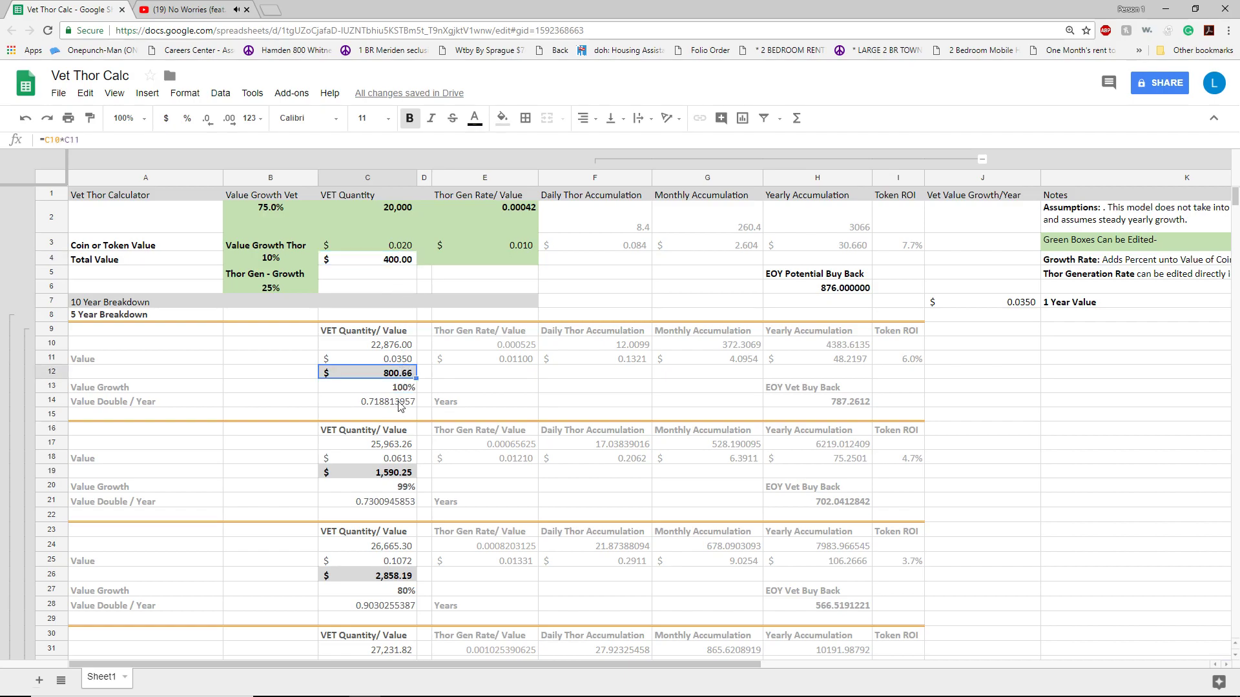
click(406, 260)
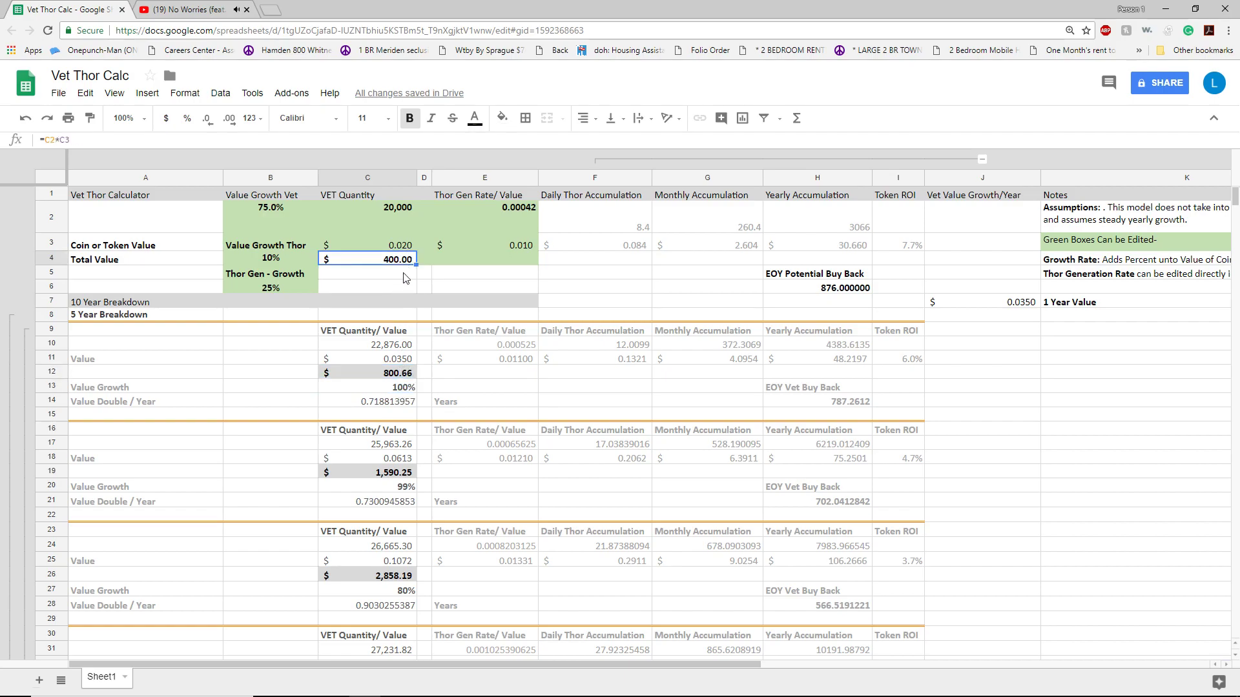
click(398, 377)
click(400, 390)
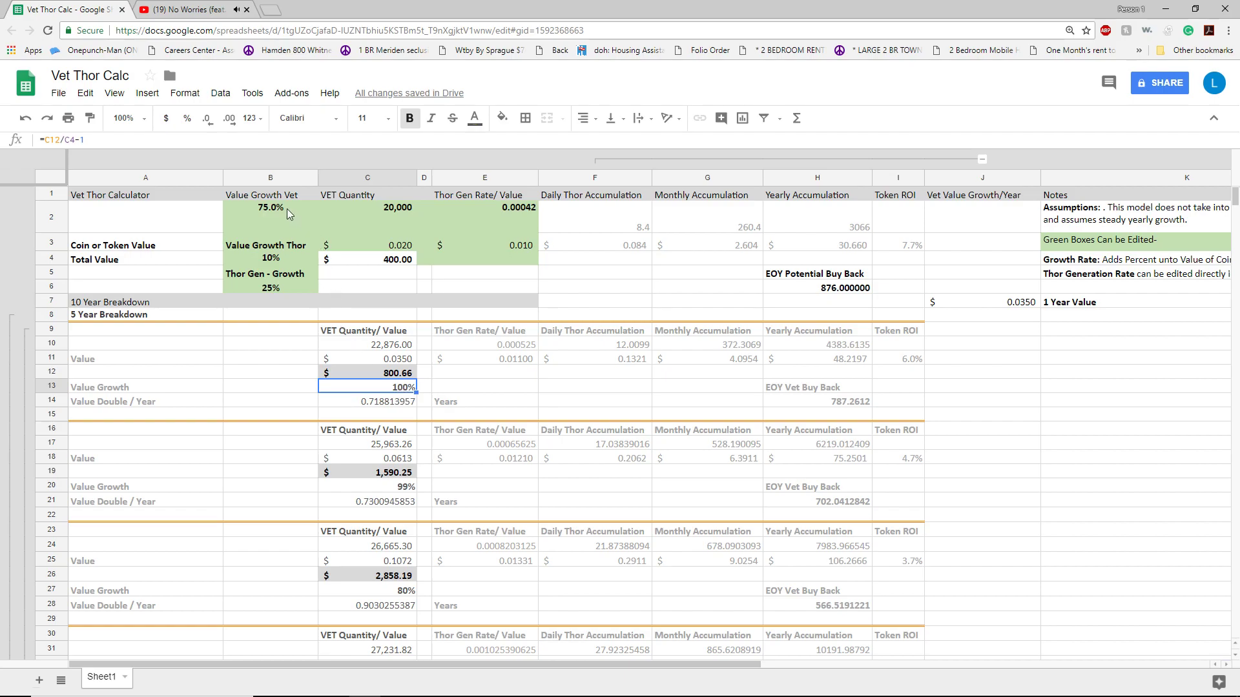
Step: Switch the Thor Gen - Growth percentage in B6 to 0% and back to 25% to compare the yearly breakdown figures
click(269, 289)
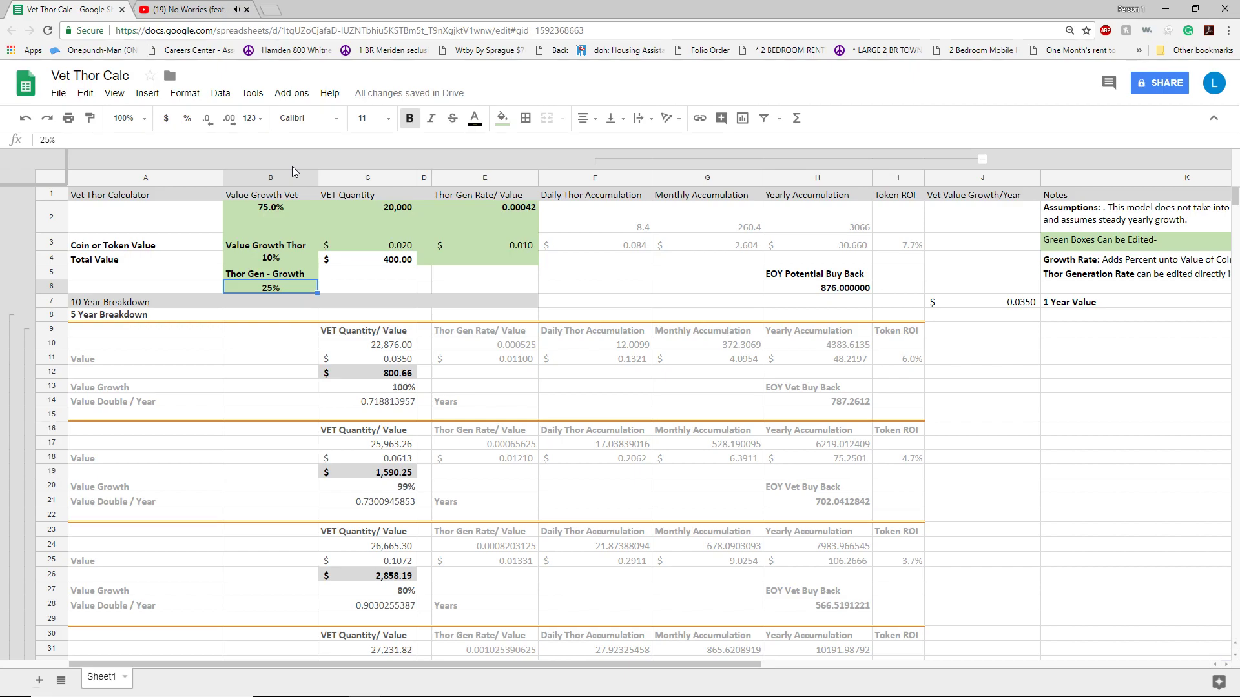
text(0)
key(Return)
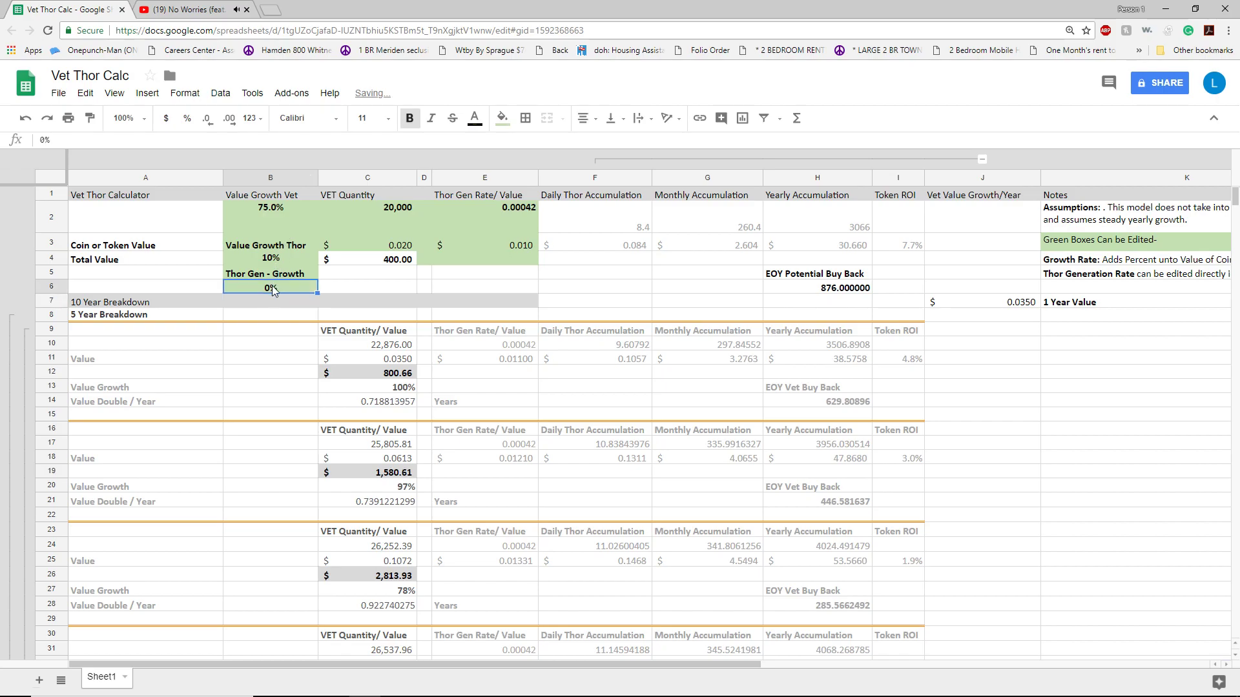
key(Up)
text(25)
key(Return)
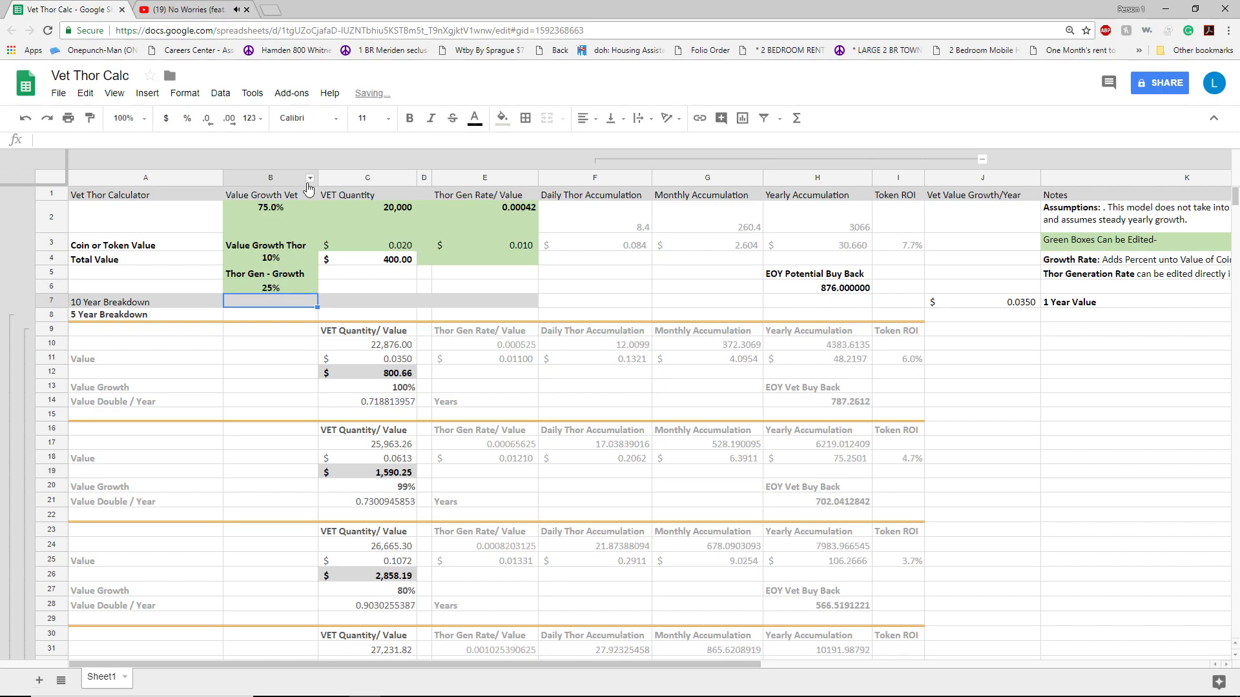
Step: Check the Thor value growth rate in B4 against the year 1 VET price in C11 and the Value Growth in C13
click(277, 260)
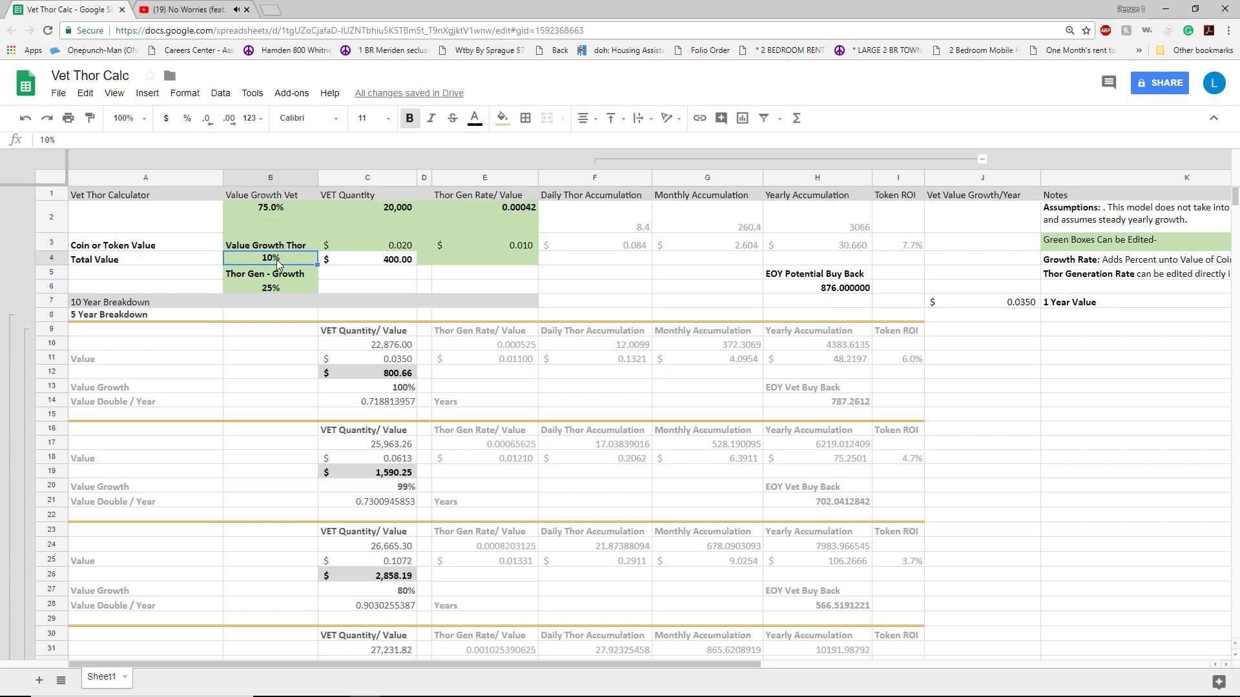
click(400, 359)
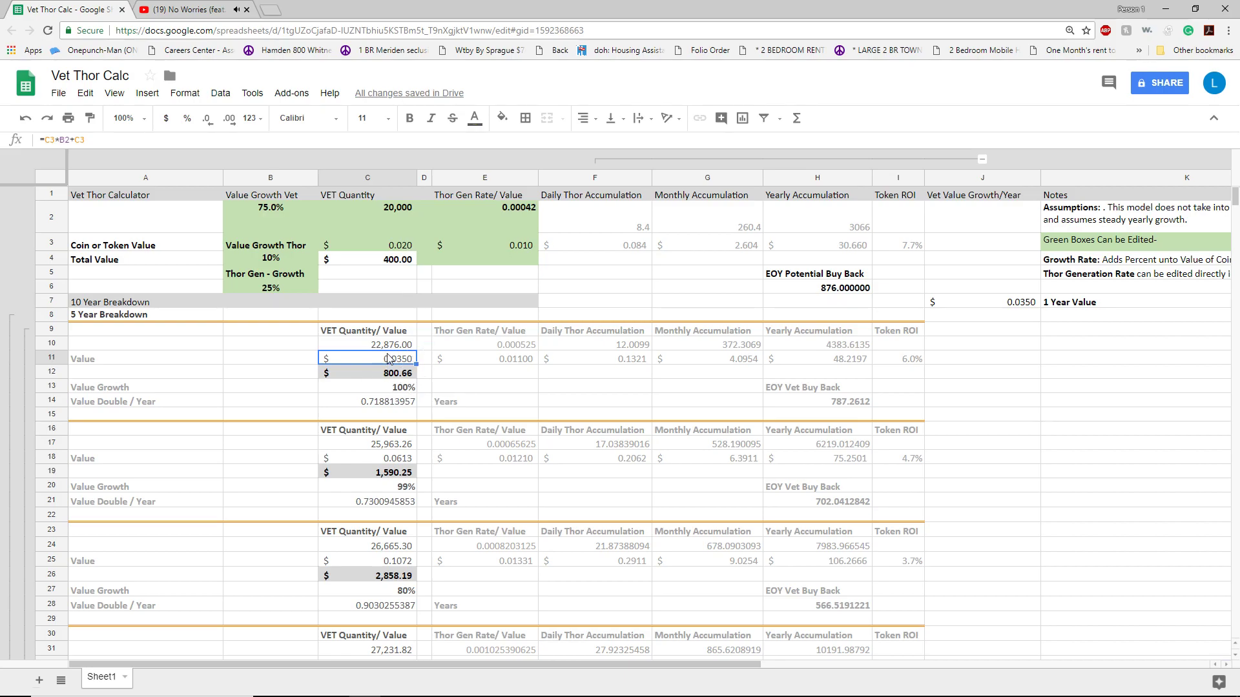
click(395, 390)
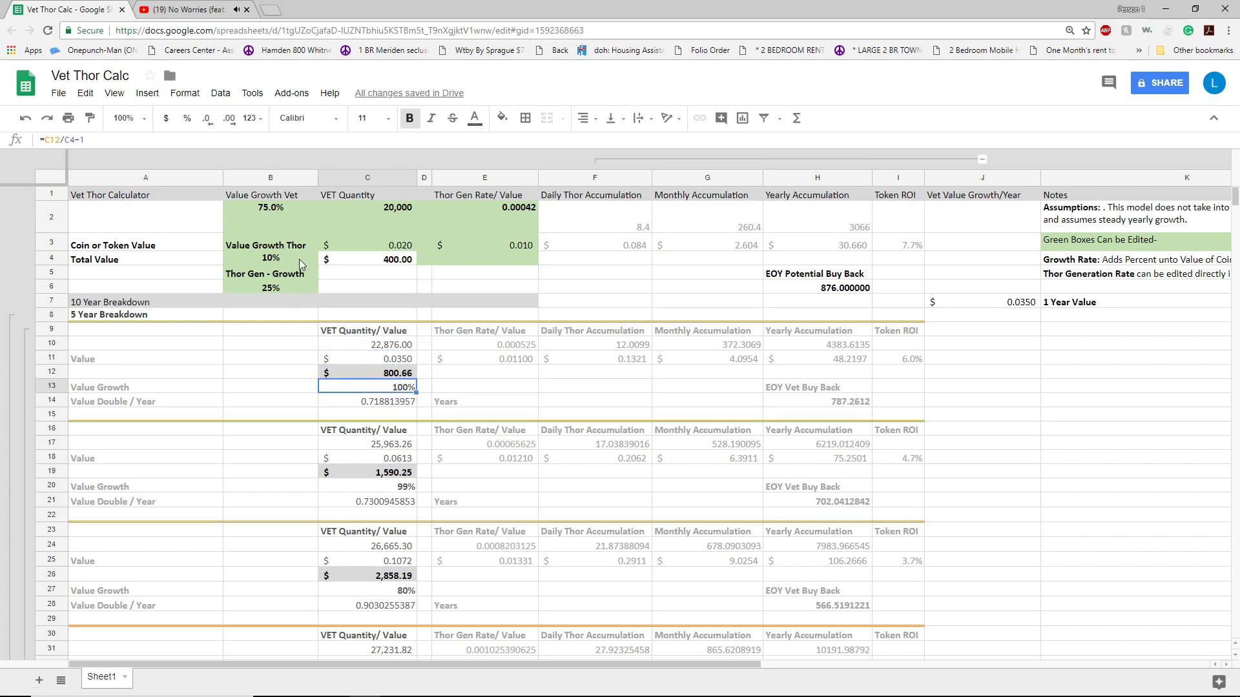
Step: Reduce the extra VET amount in the year 1 quantity formula in C10 to 0
click(396, 346)
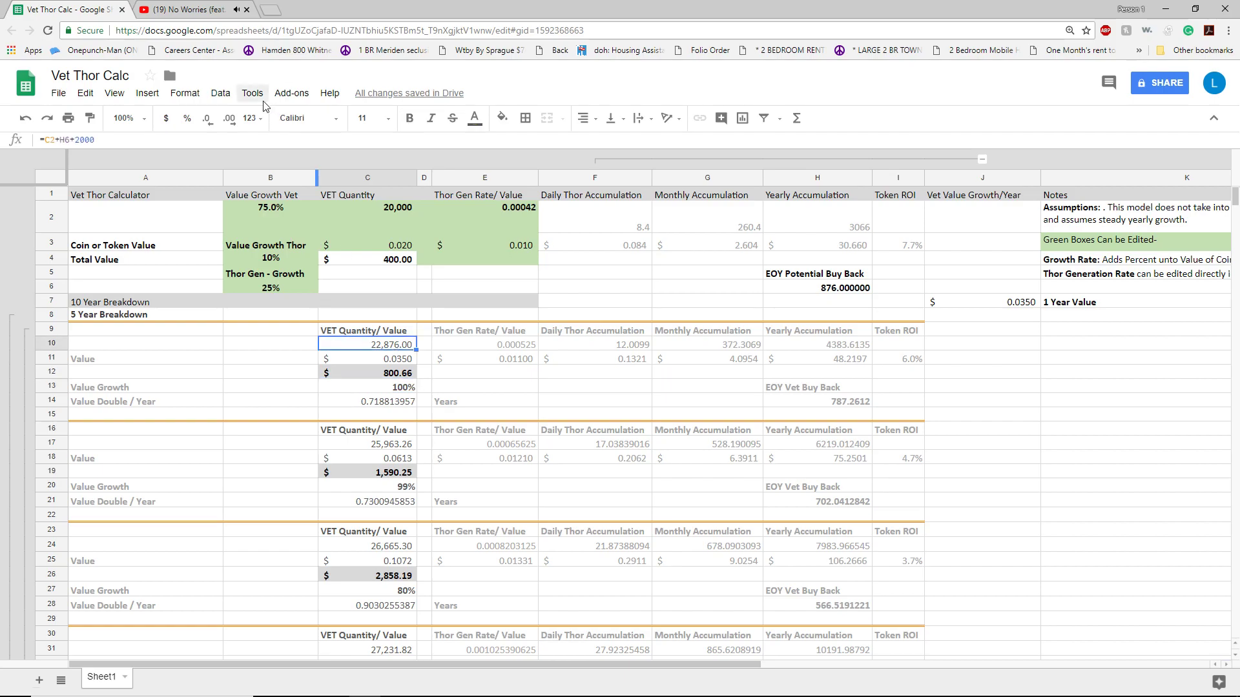
click(227, 140)
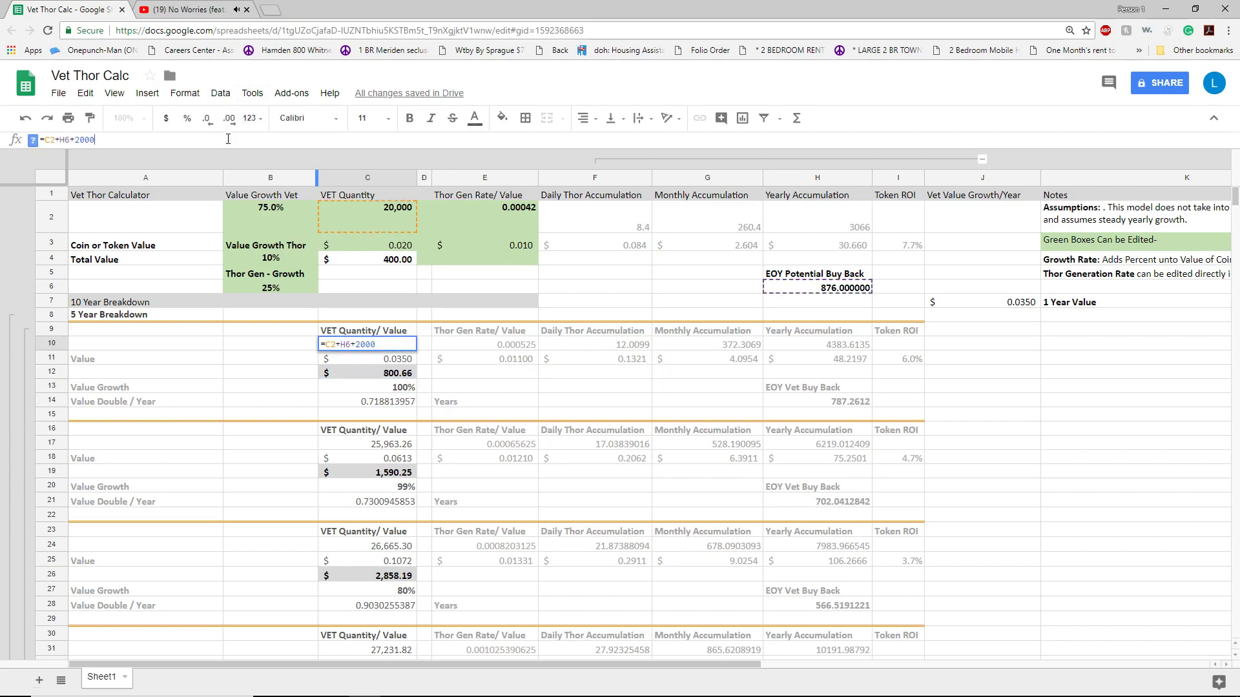
key(BackSpace)
key(BackSpace)
key(BackSpace)
text(0)
key(Return)
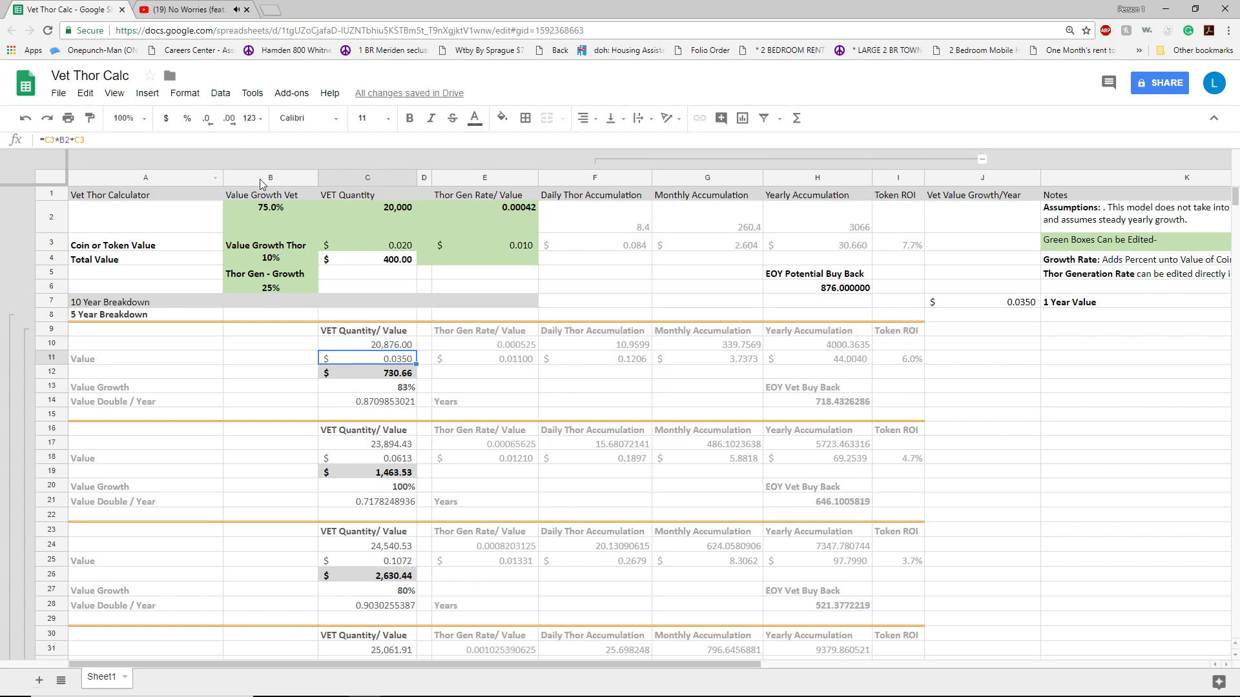
Step: Check the VET growth rate in B2 against the year 1 Value Growth, Value Double / Year and total value in C12
click(267, 216)
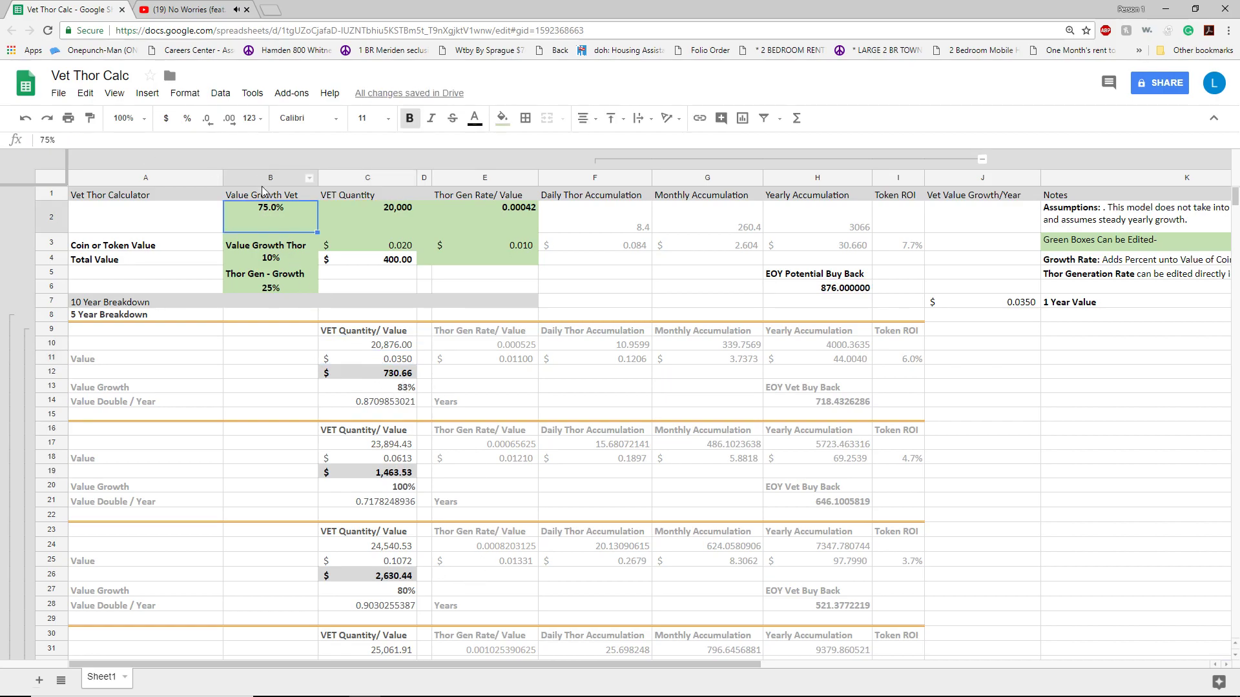
click(395, 389)
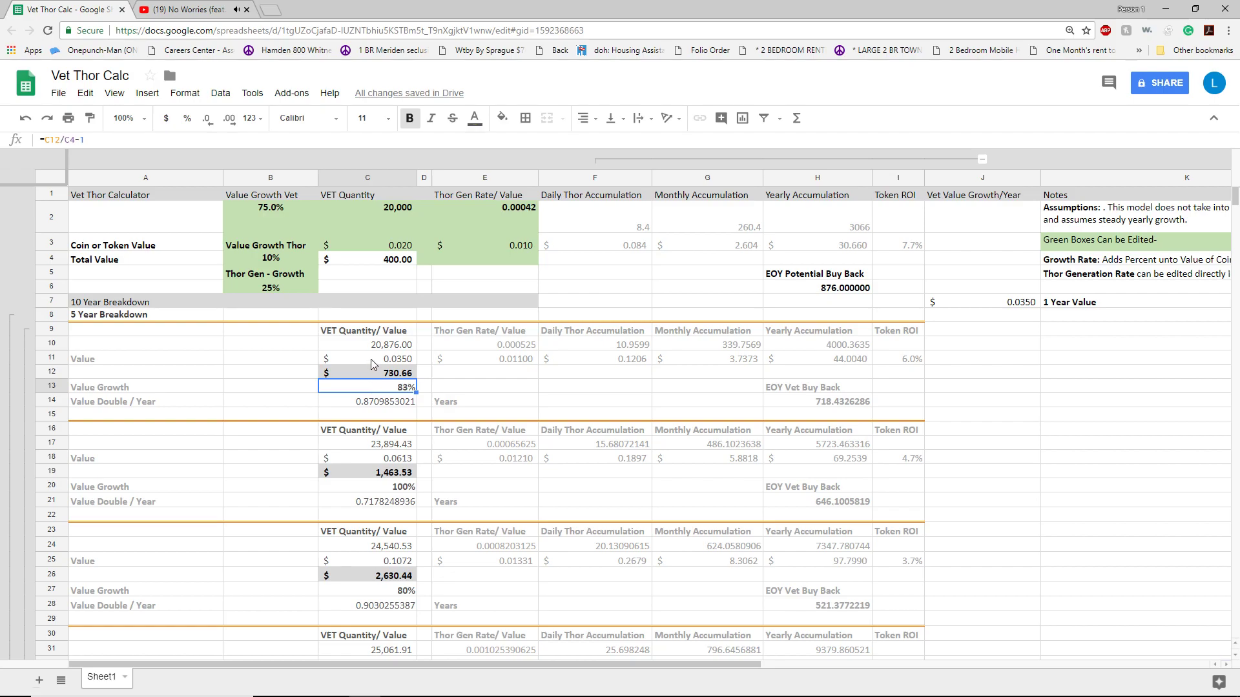
click(100, 400)
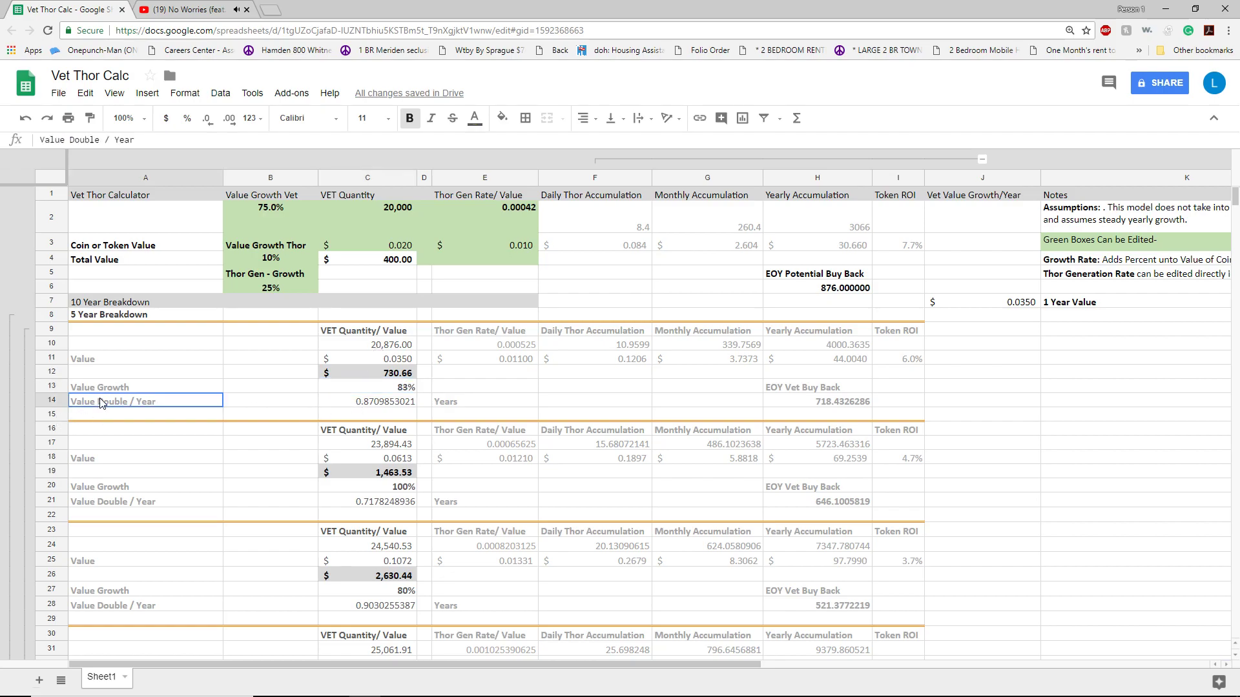
click(375, 405)
click(493, 406)
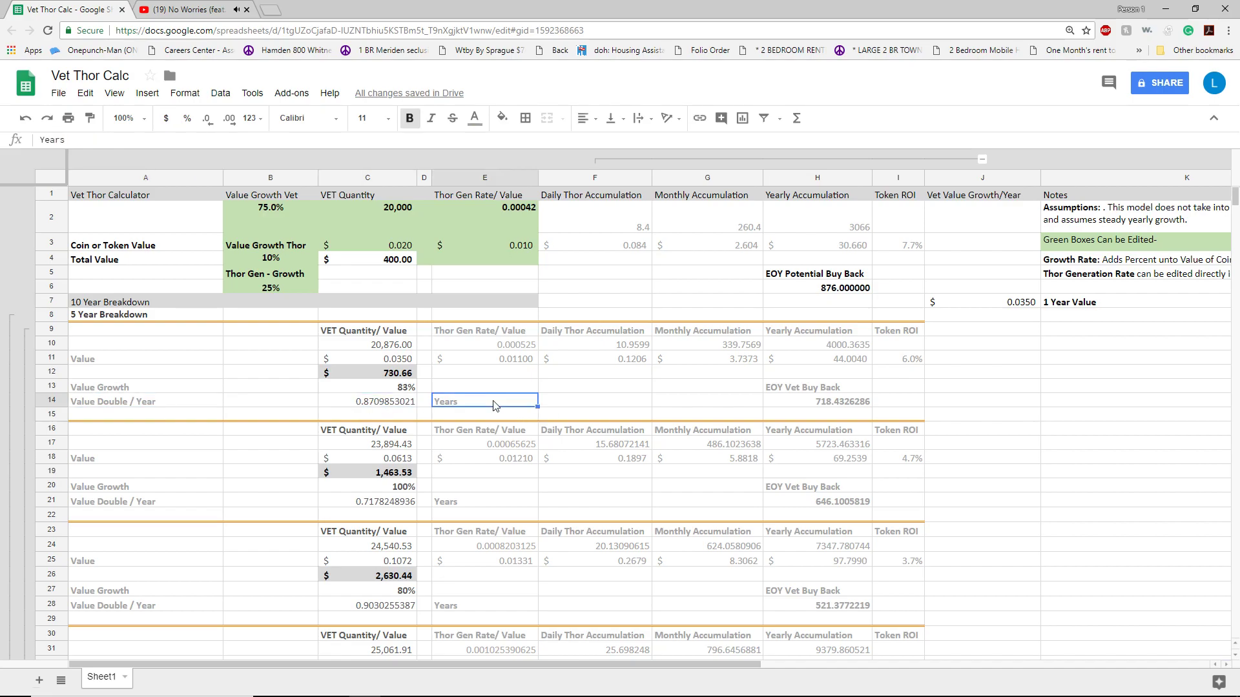
click(386, 375)
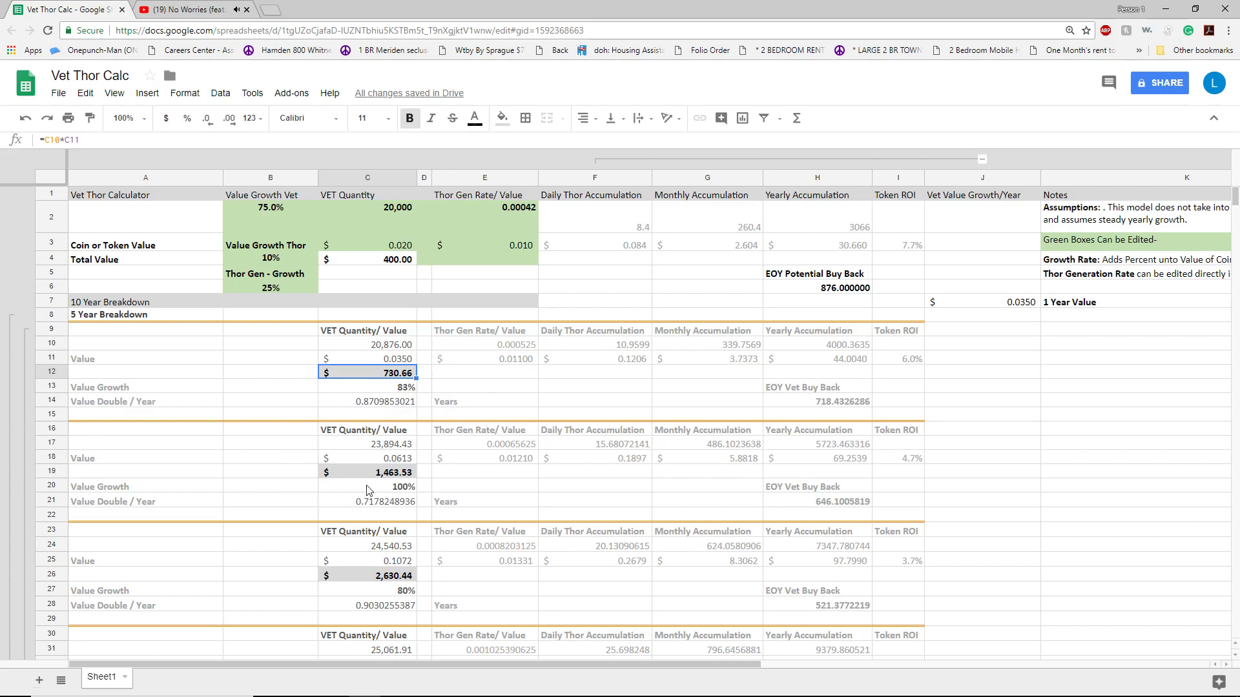
Step: Switch the Value Growth Vet percentage in B2 to 24% and back to 75% to compare the yearly stack values
click(278, 216)
text(24)
key(Return)
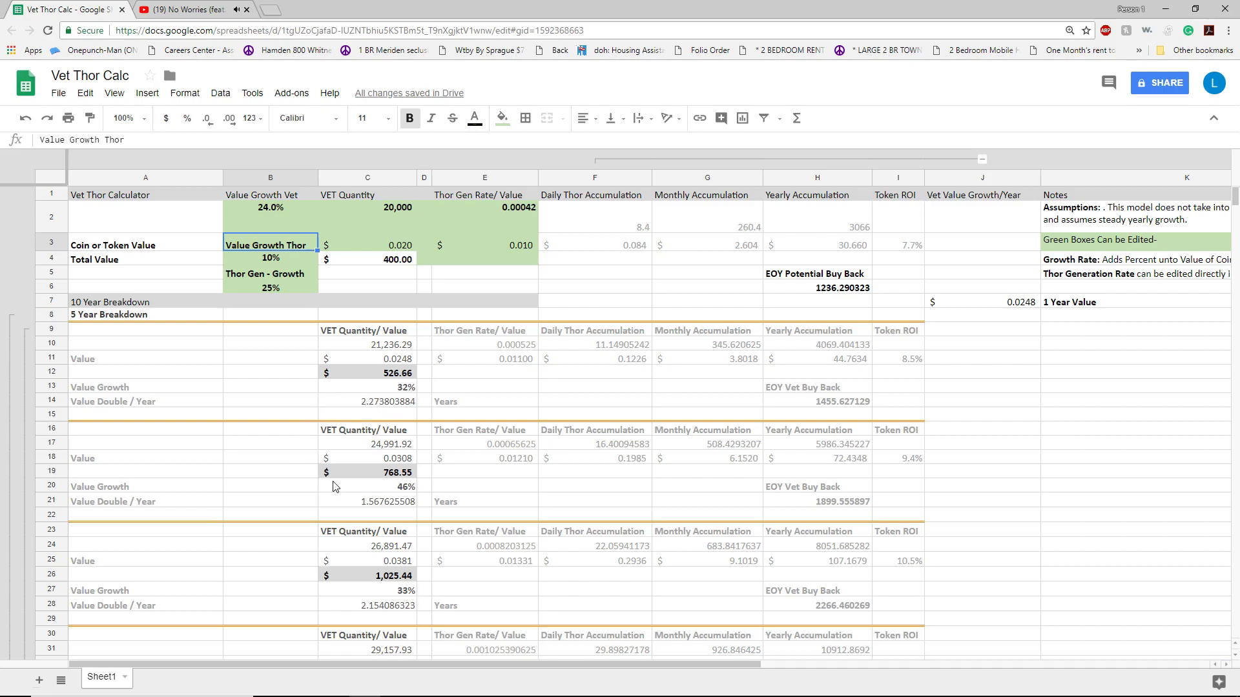
click(389, 478)
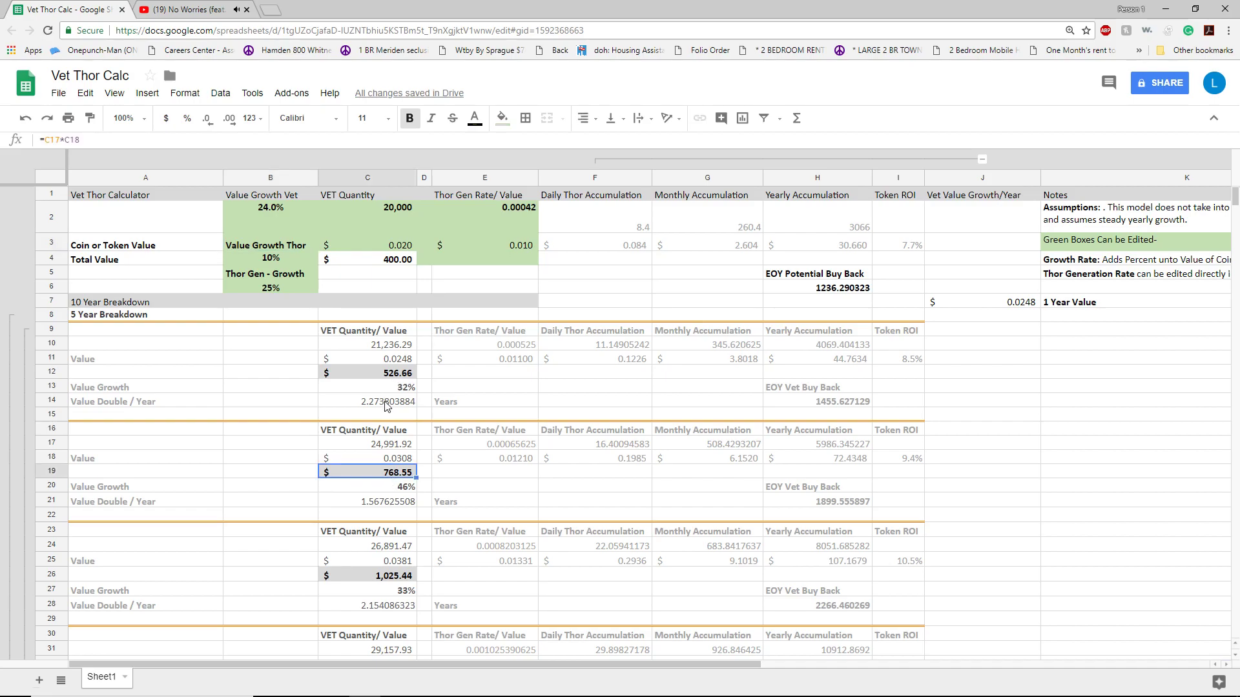
click(261, 213)
text(75)
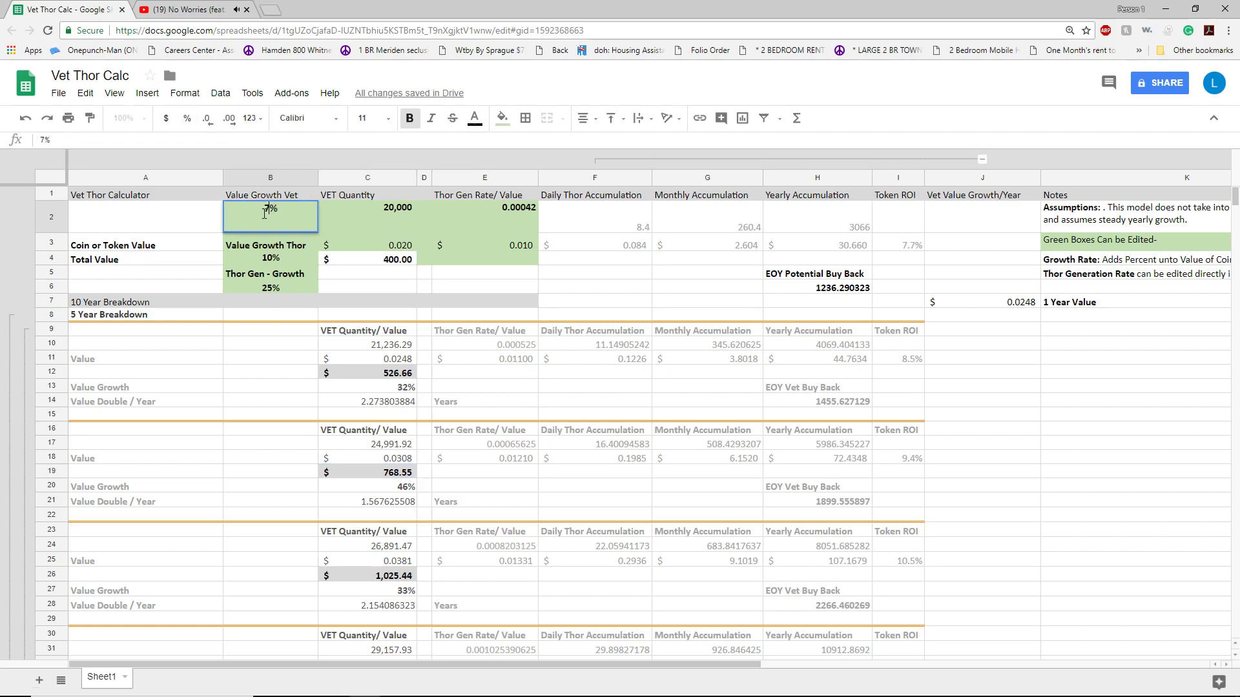
key(Return)
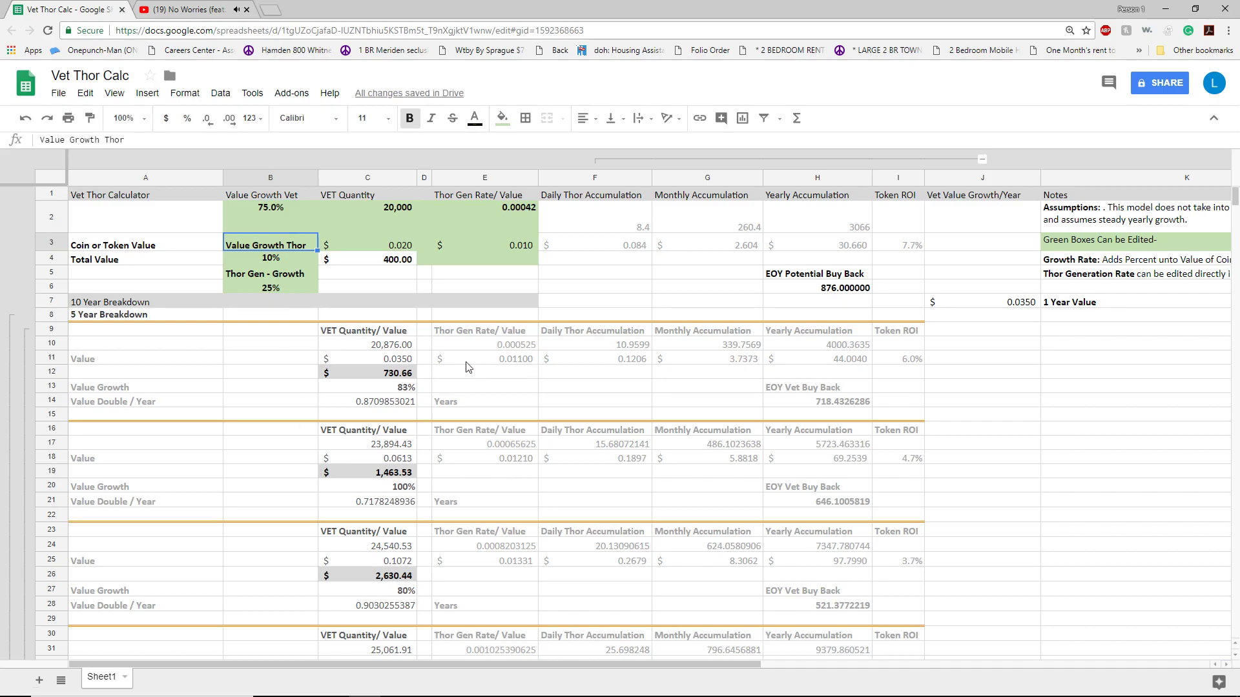
Step: Check the year 1 VET price and quantity formulas in C11 and C10 and look over the following years' breakdown
click(393, 359)
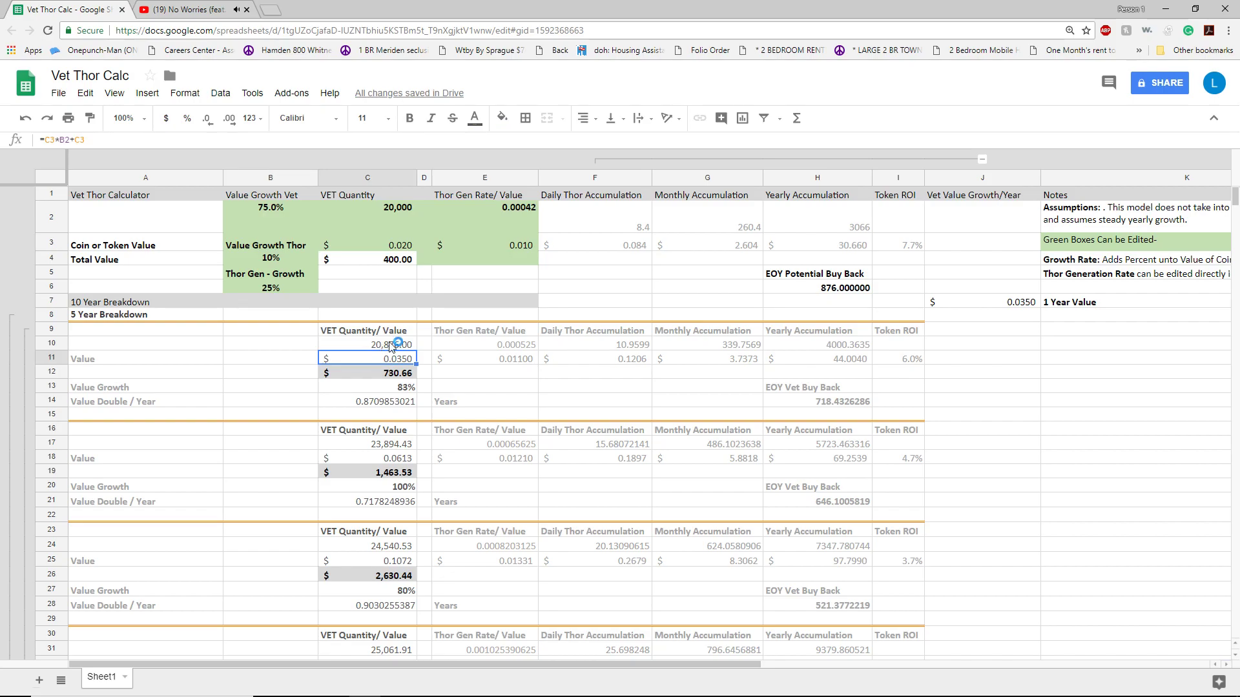
click(391, 346)
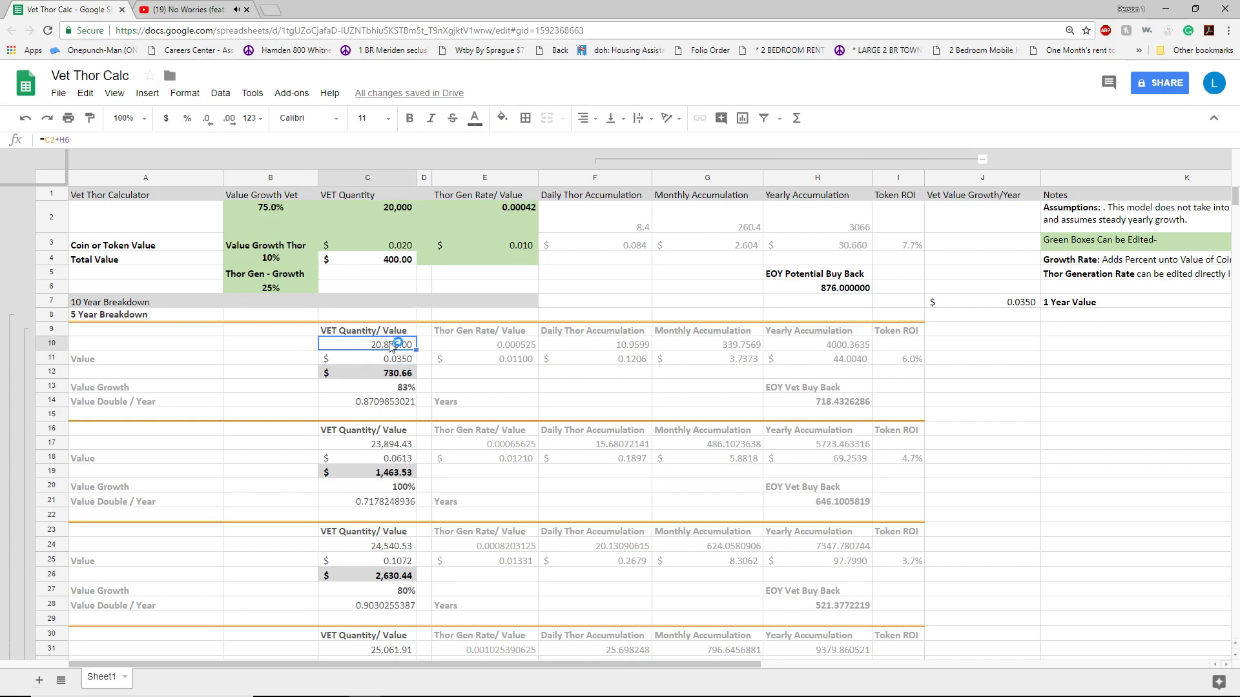
scroll(394, 406, down, 3)
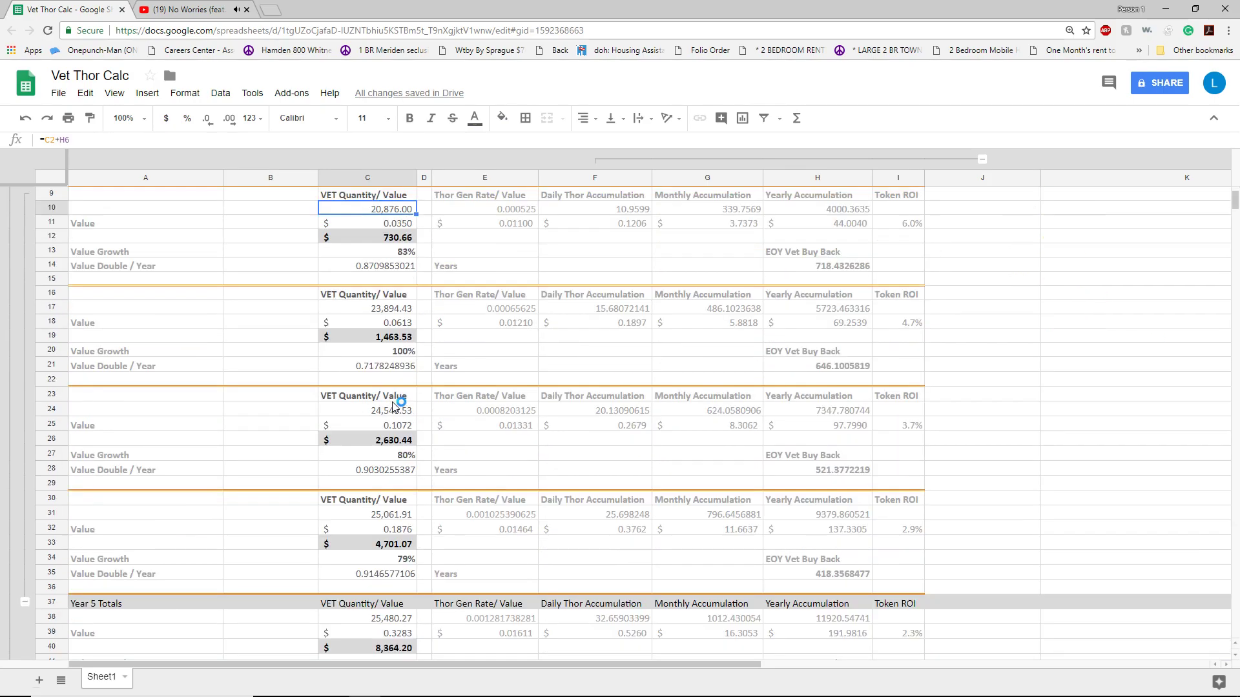
scroll(394, 406, down, 2)
scroll(400, 407, up, 5)
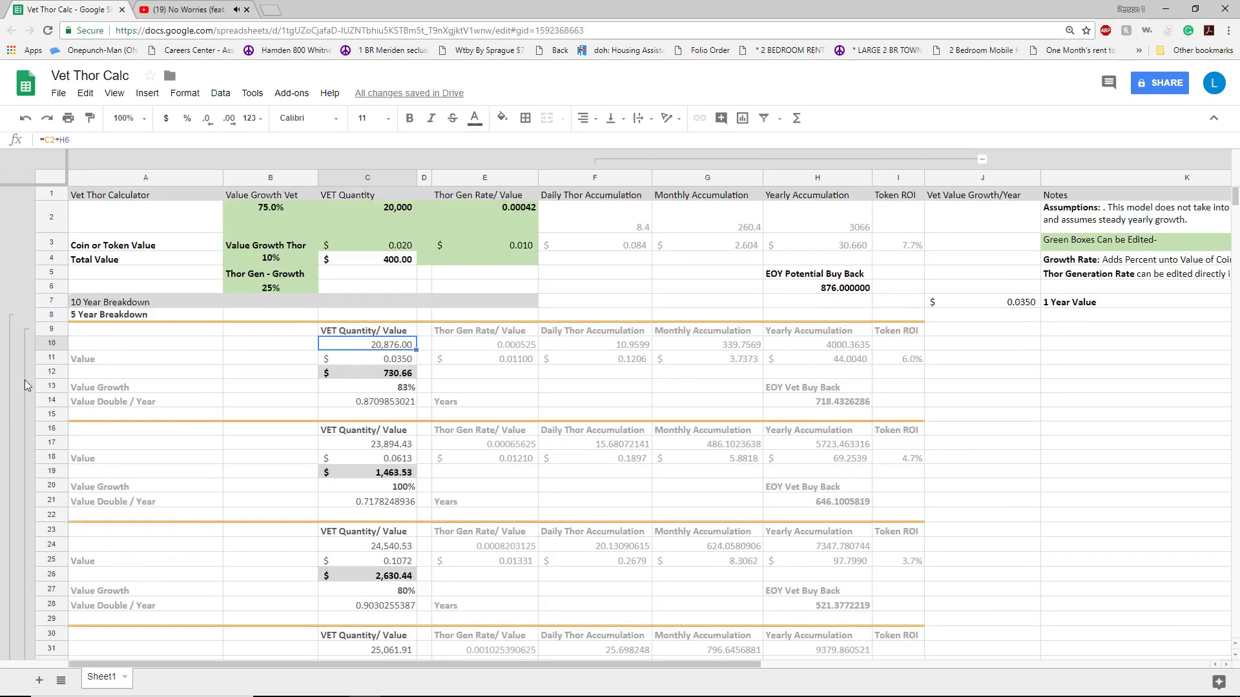
Step: Collapse the 5-year and 10-year breakdown row groups so only the year 10 block remains below the inputs
scroll(45, 337, down, 5)
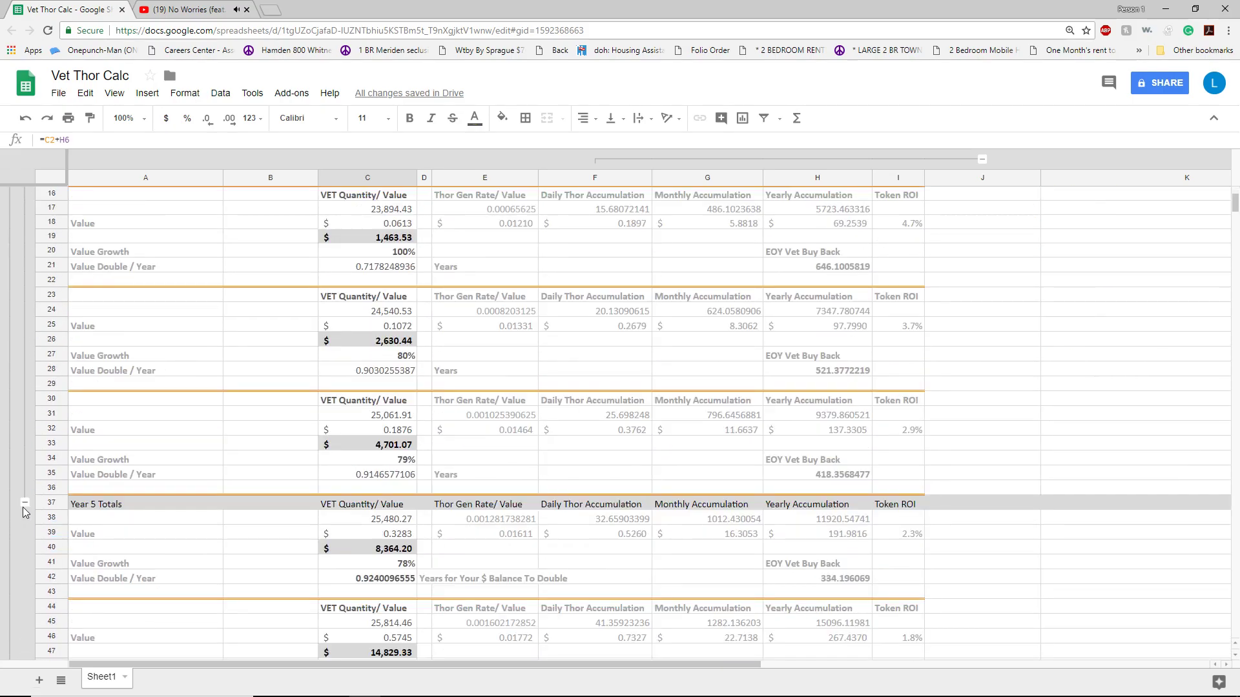
click(22, 507)
scroll(22, 490, down, 5)
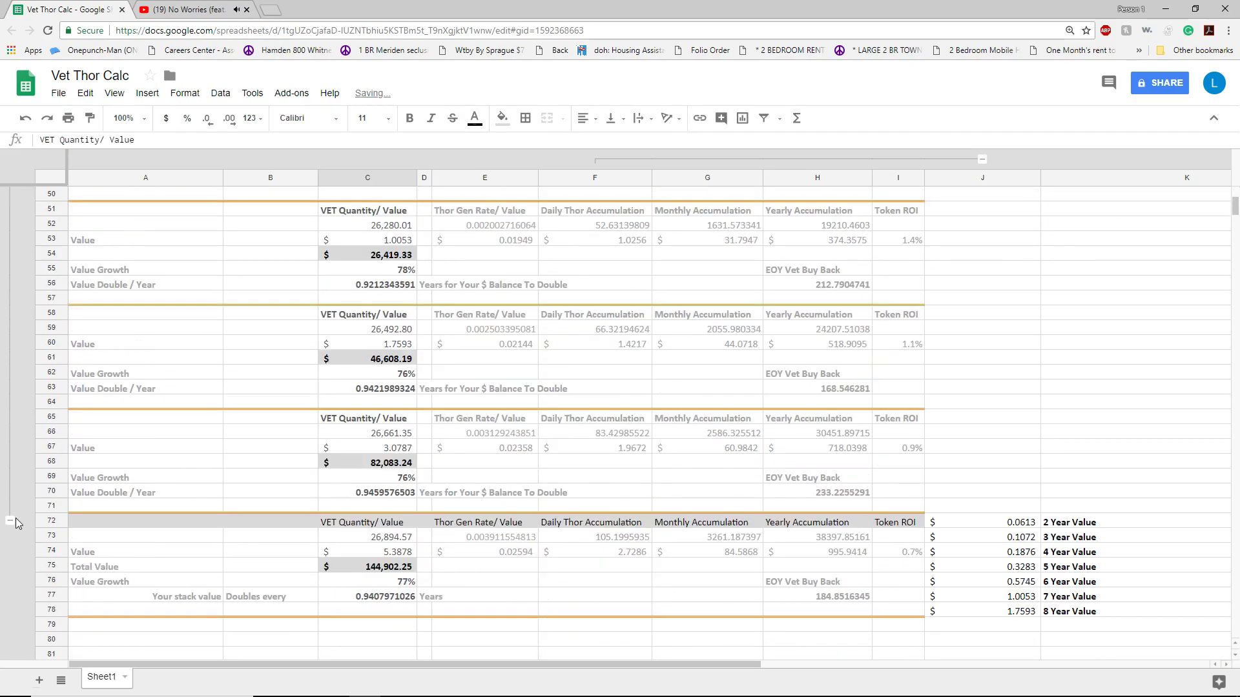
click(13, 521)
scroll(220, 456, up, 3)
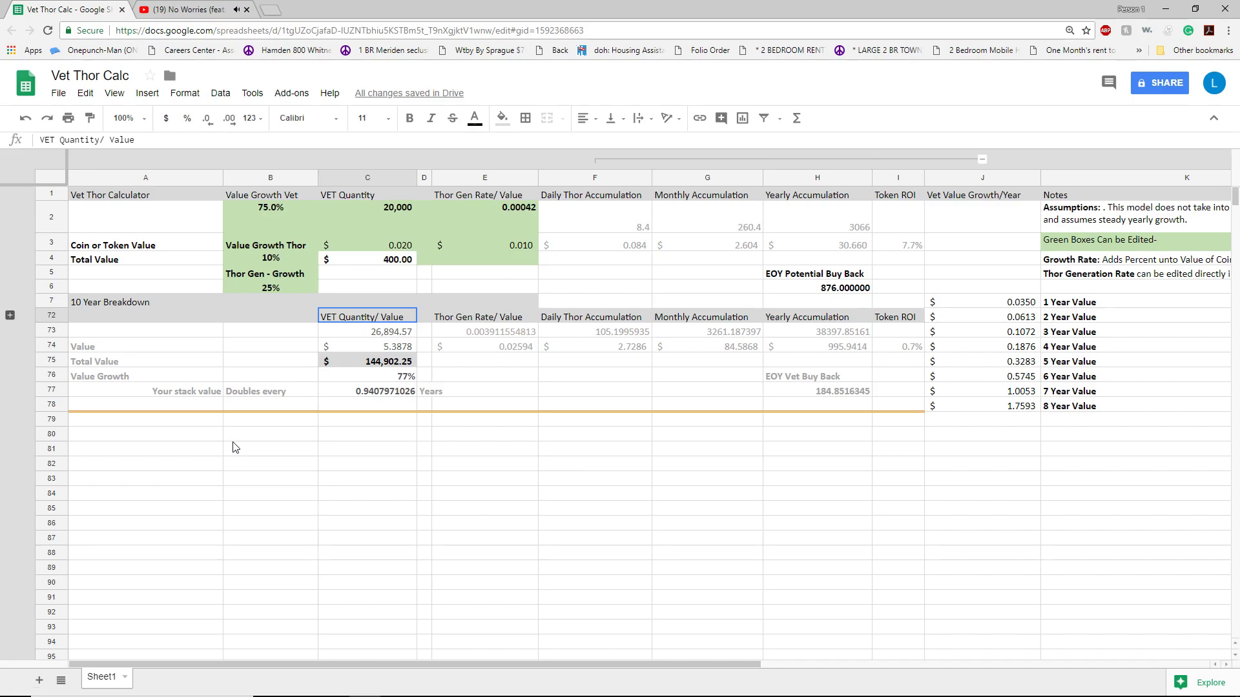
Step: Collapse the column group holding the accumulation and Token ROI columns F to I
click(349, 430)
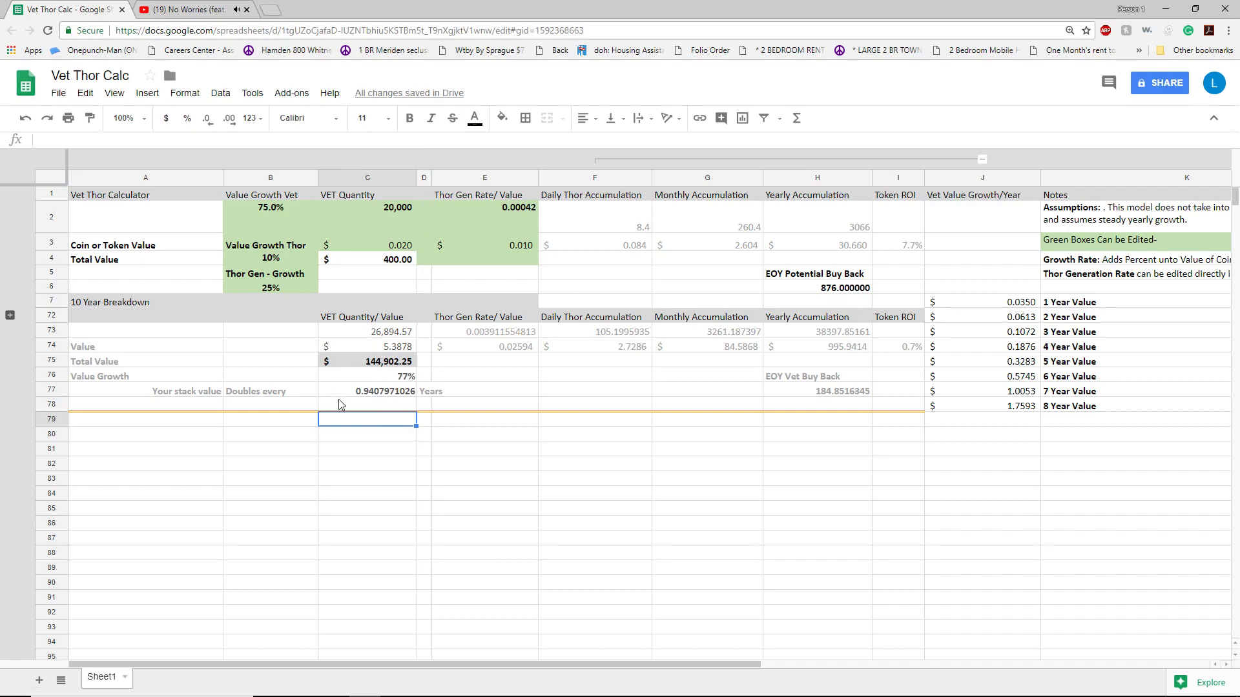
click(298, 420)
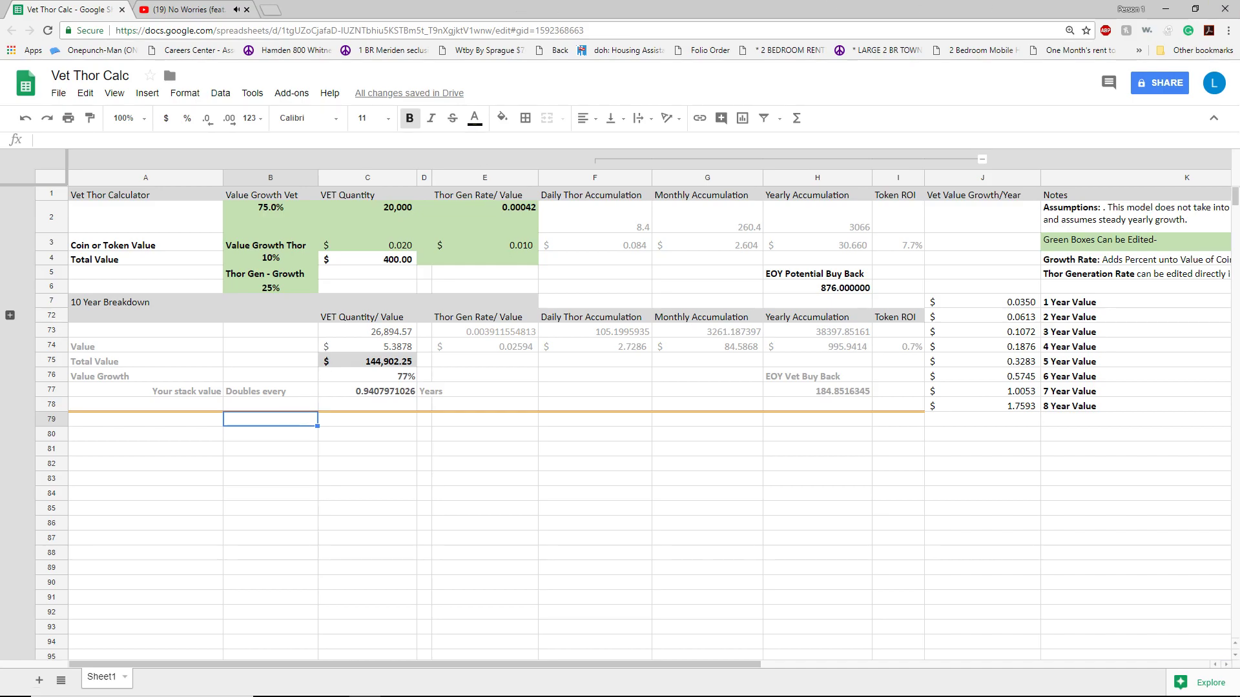
click(984, 160)
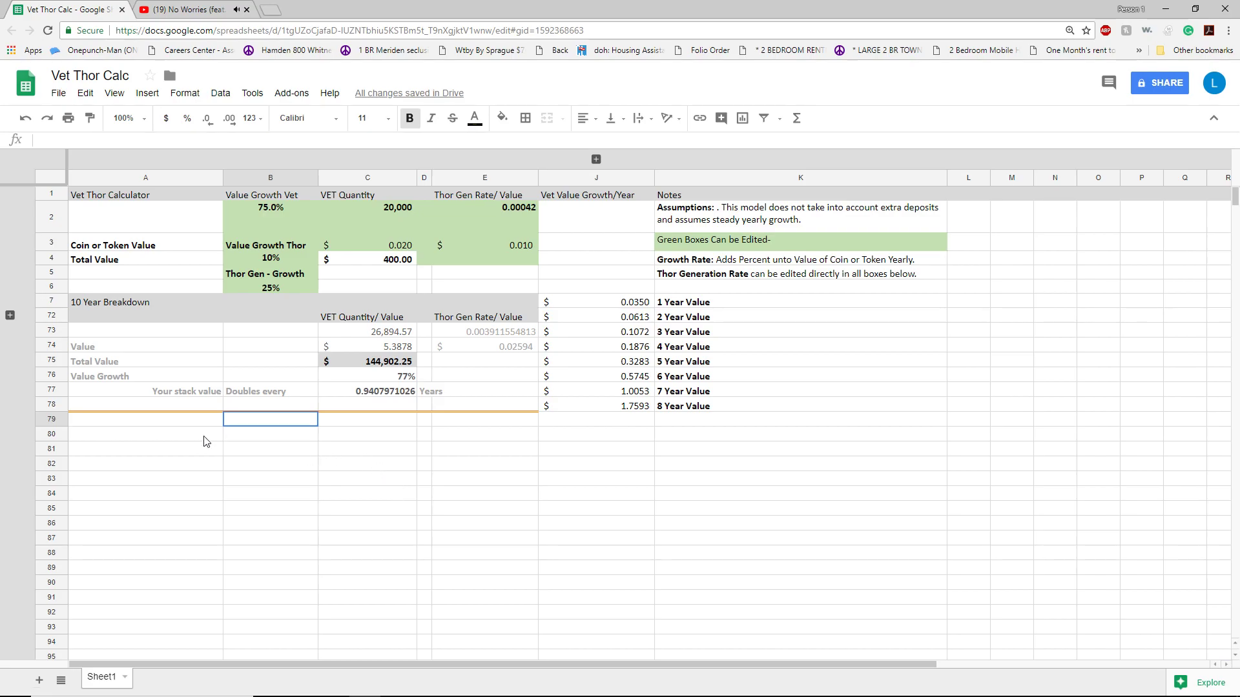
click(189, 425)
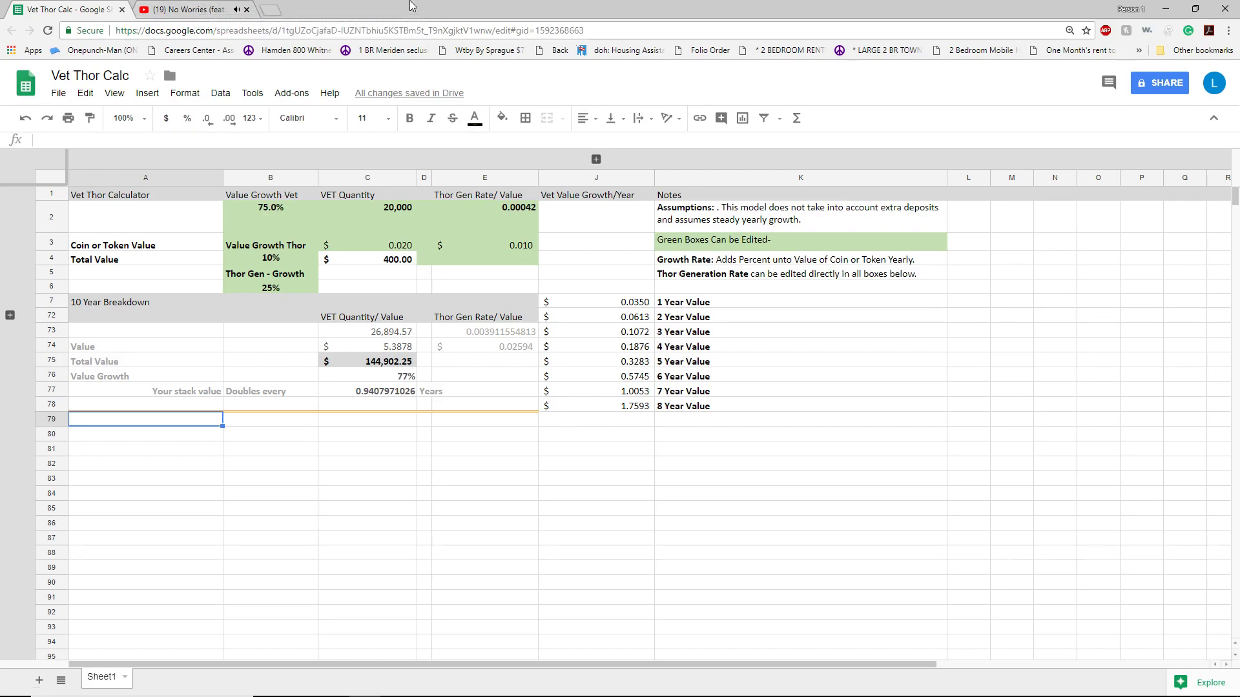
click(155, 9)
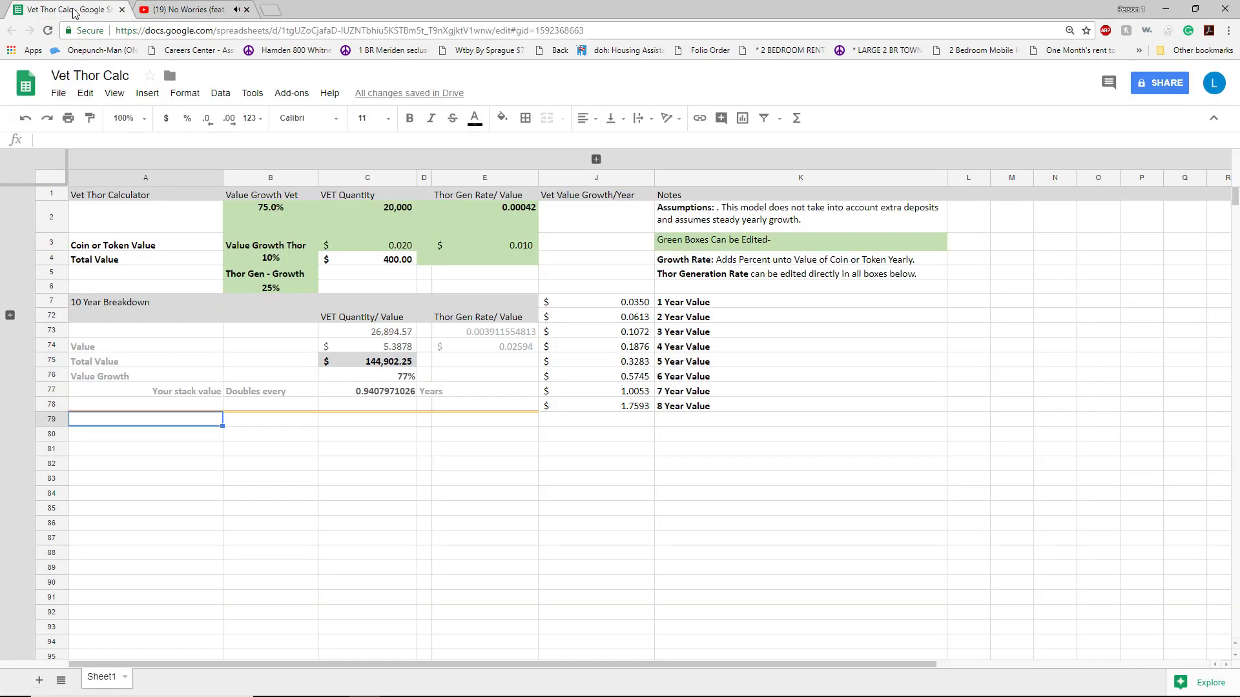
click(76, 11)
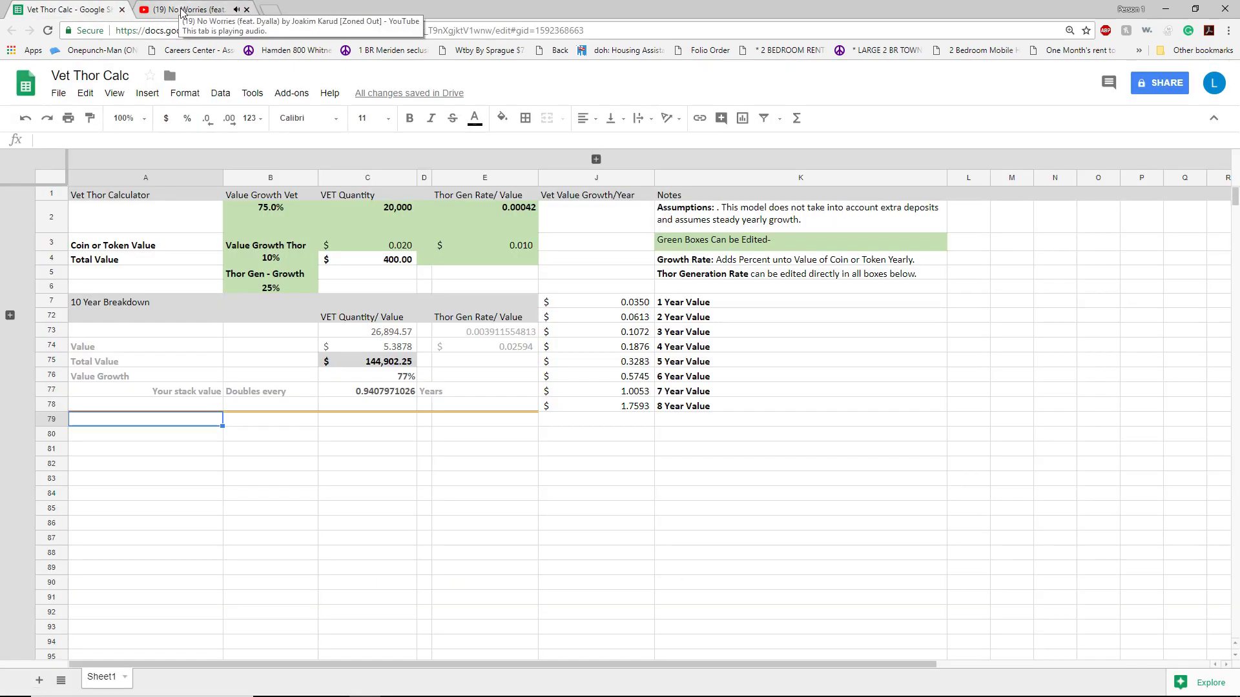